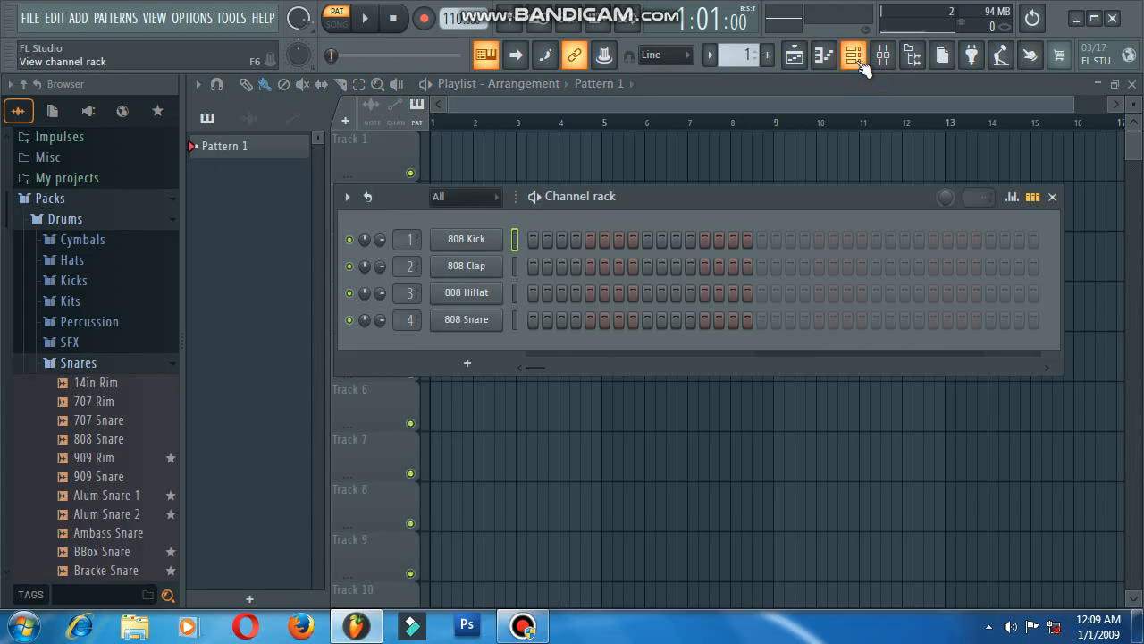
Add an FL Keys channel to the channel rack and open its piano roll.
click(473, 363)
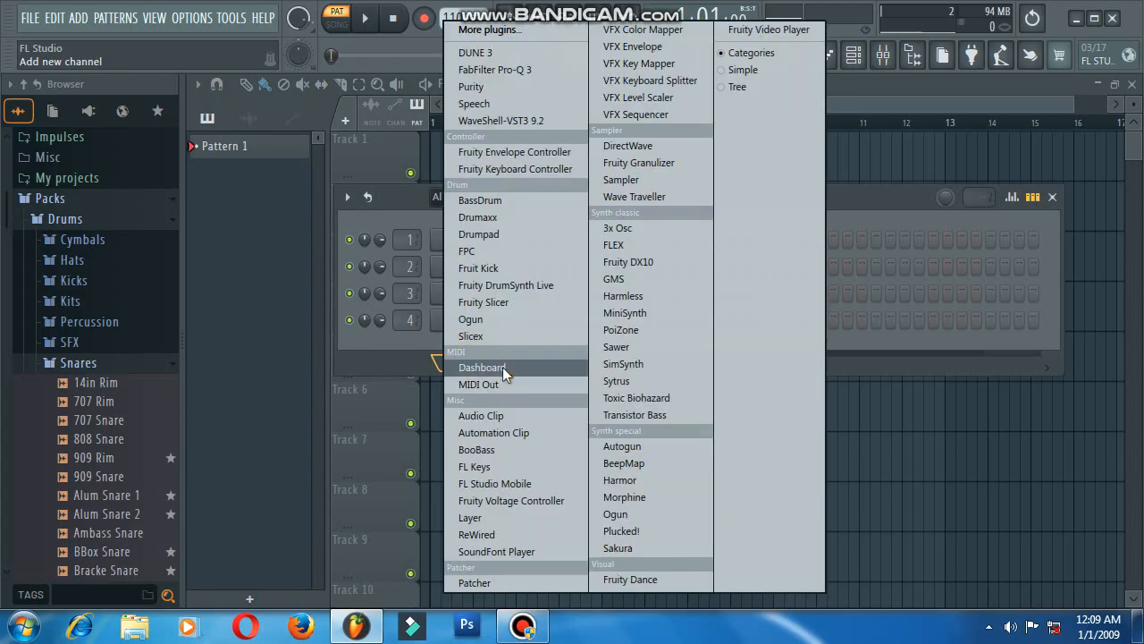
click(517, 467)
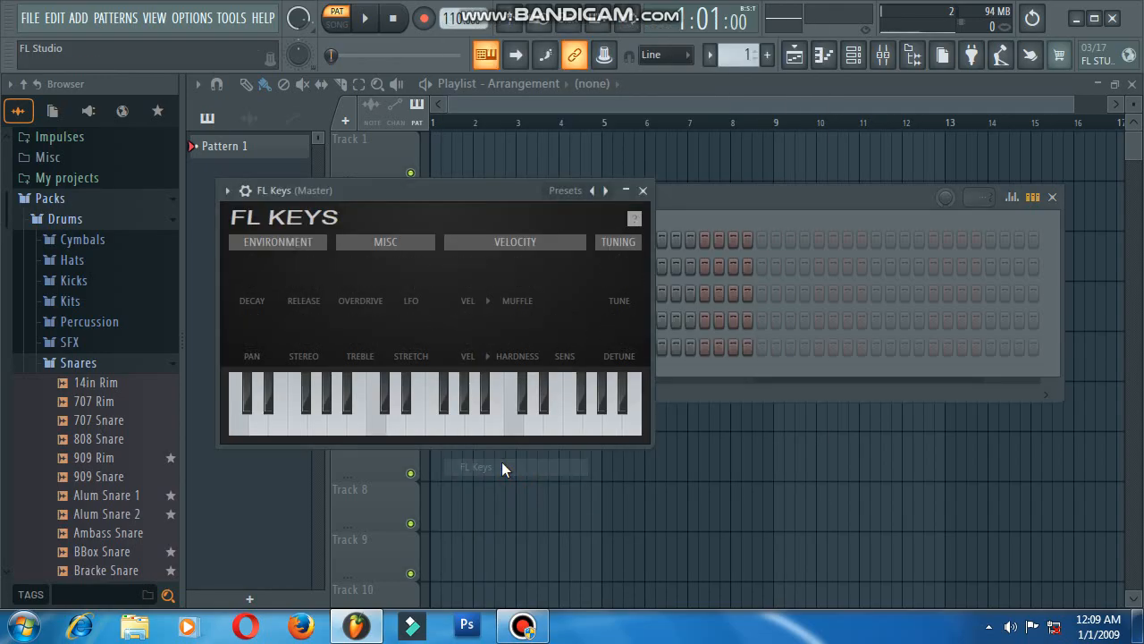
click(228, 192)
click(253, 211)
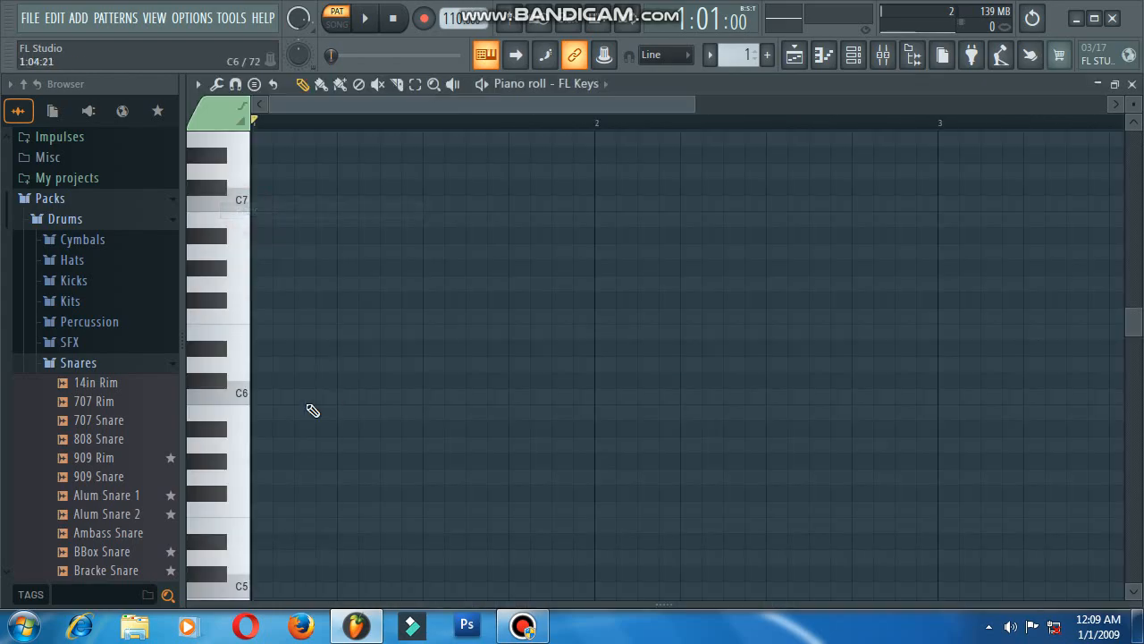
Draw four half-bar chords from bar 1: F4-G#4-C5, F4-G#4-C#5, D#4-G#4-C5 and D#4-G4-A#4.
scroll(256, 468, down, 3)
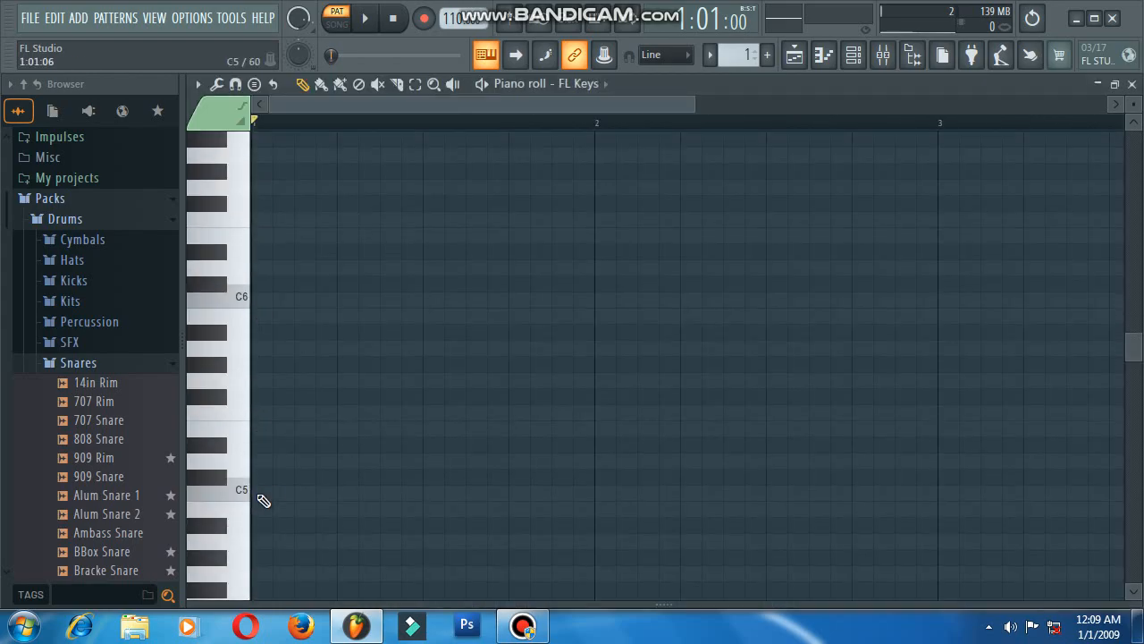
scroll(264, 501, down, 4)
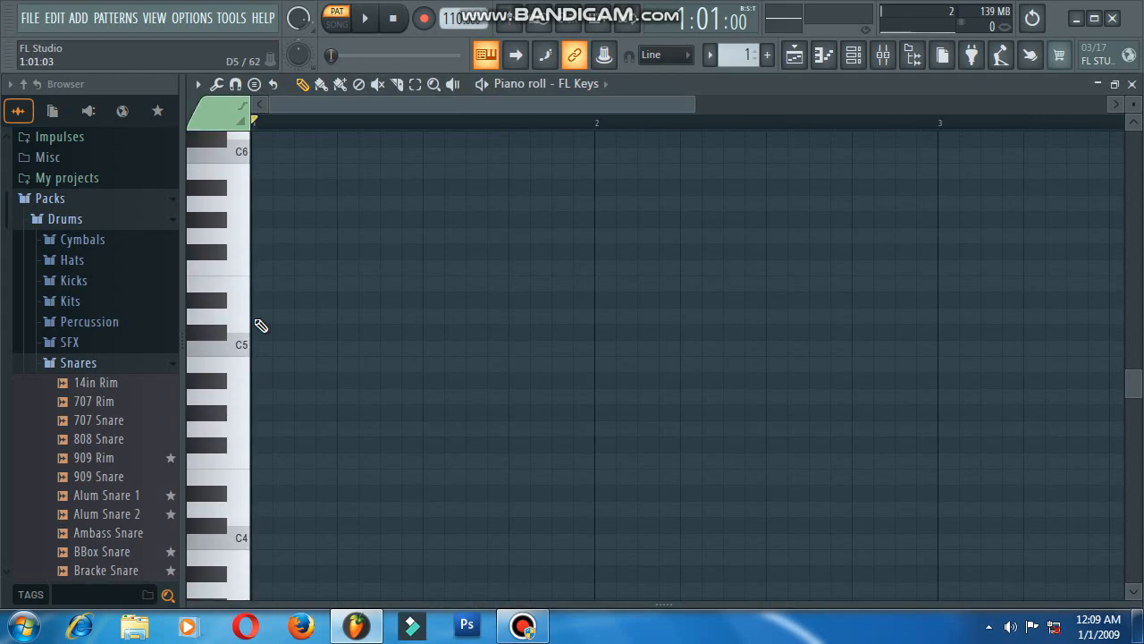
scroll(261, 328, up, 1)
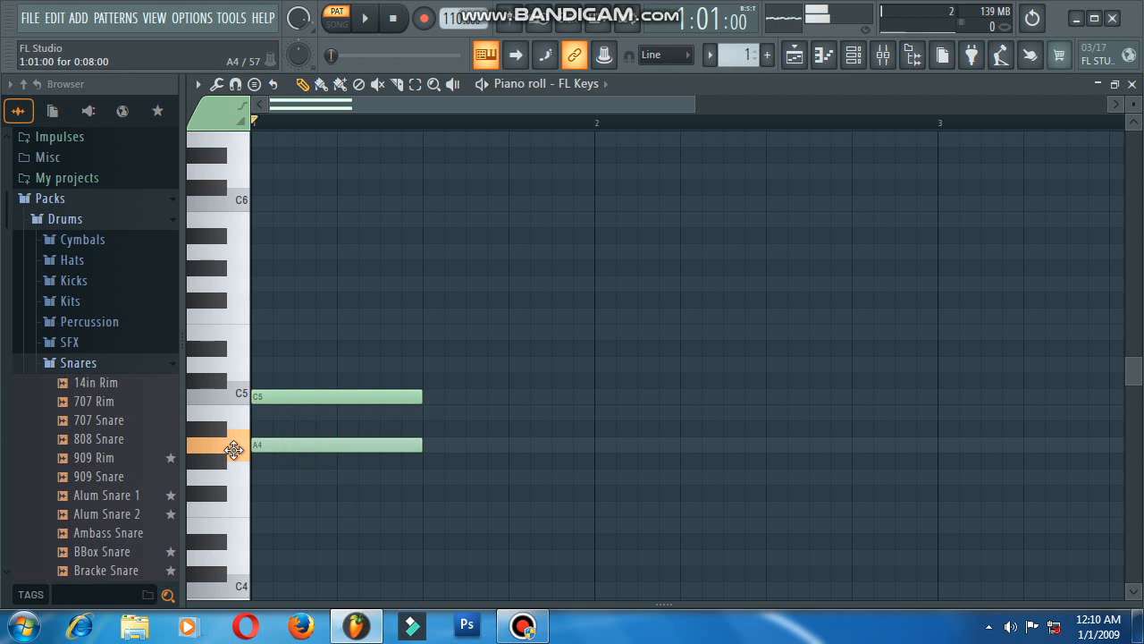
drag(232, 453, 239, 470)
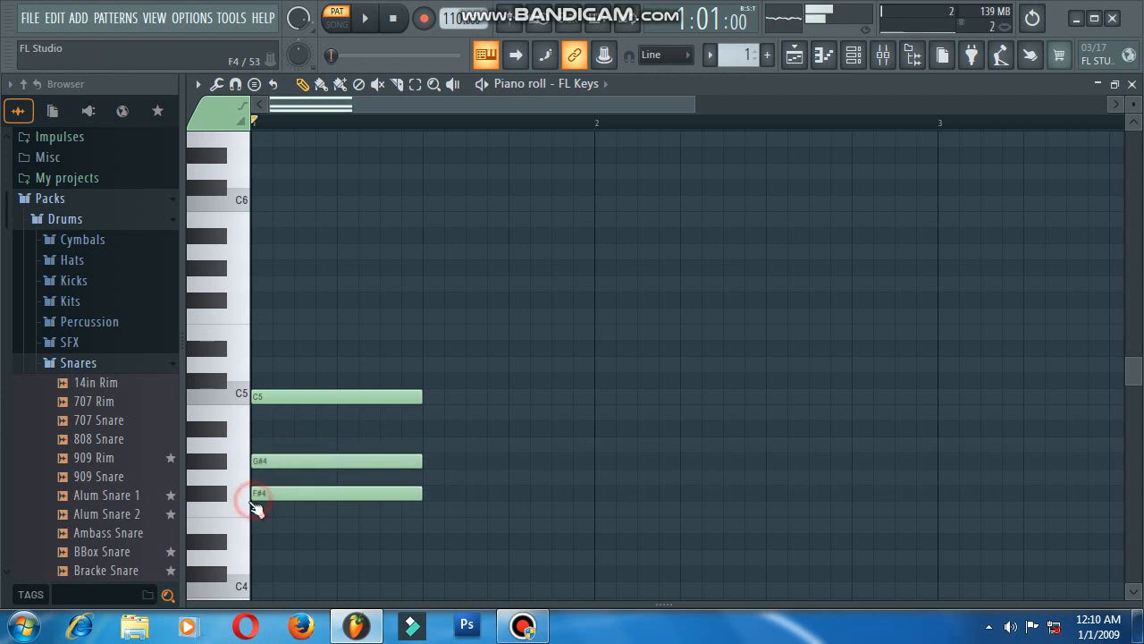
drag(280, 506, 294, 502)
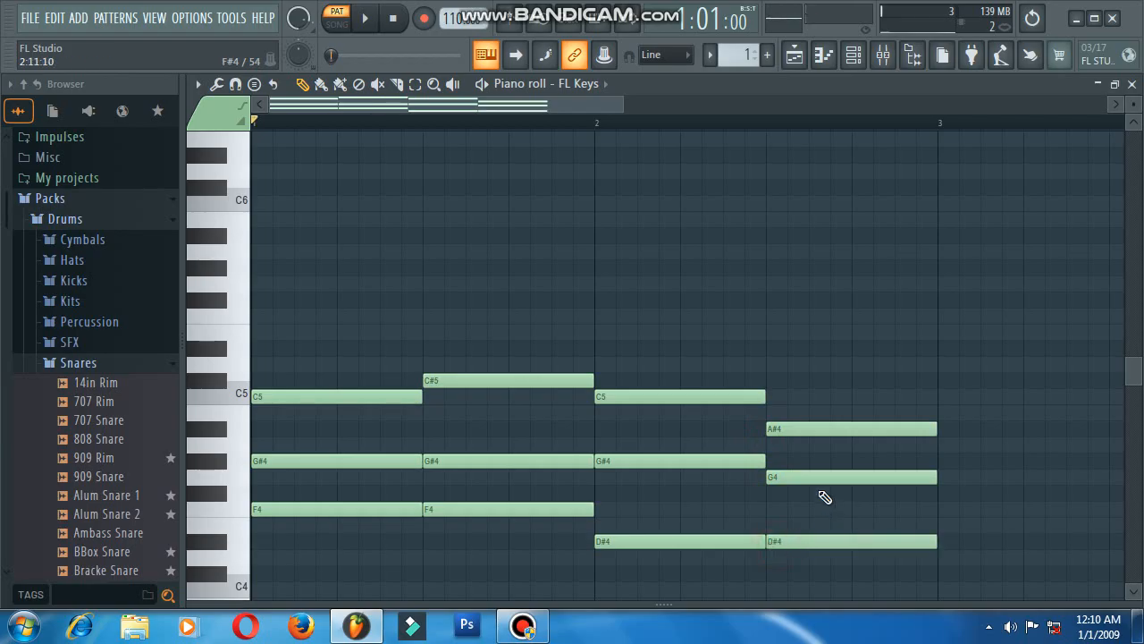
Duplicate the top notes of the four chords, align the copy with bar 1 and lower it one octave.
scroll(228, 473, down, 3)
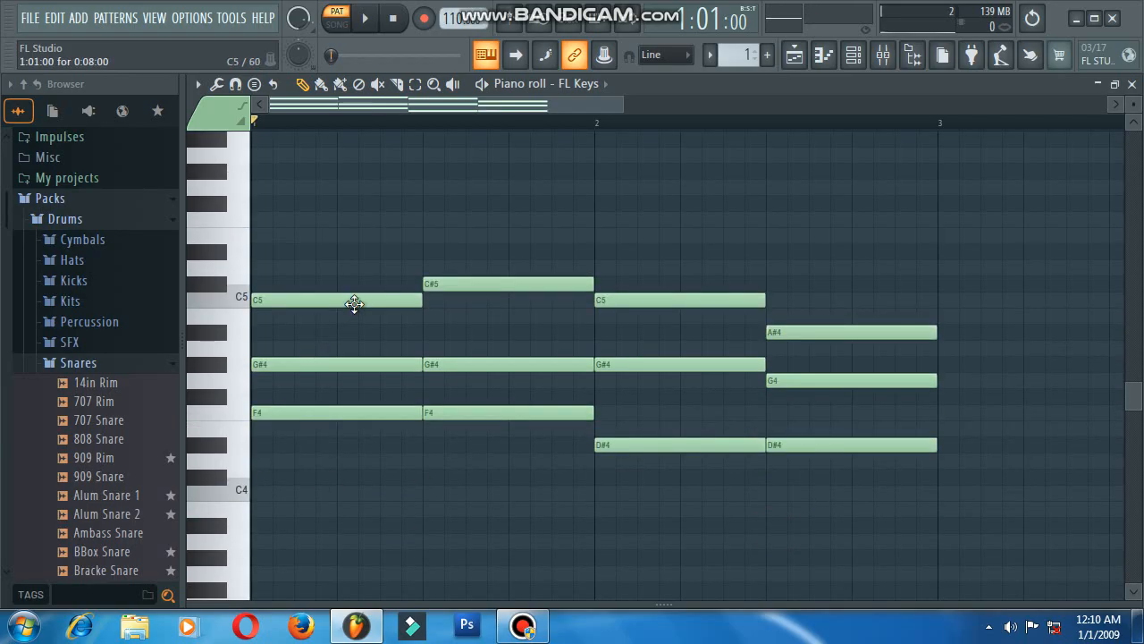
drag(425, 306, 864, 327)
drag(904, 217, 379, 348)
key(ctrl+b)
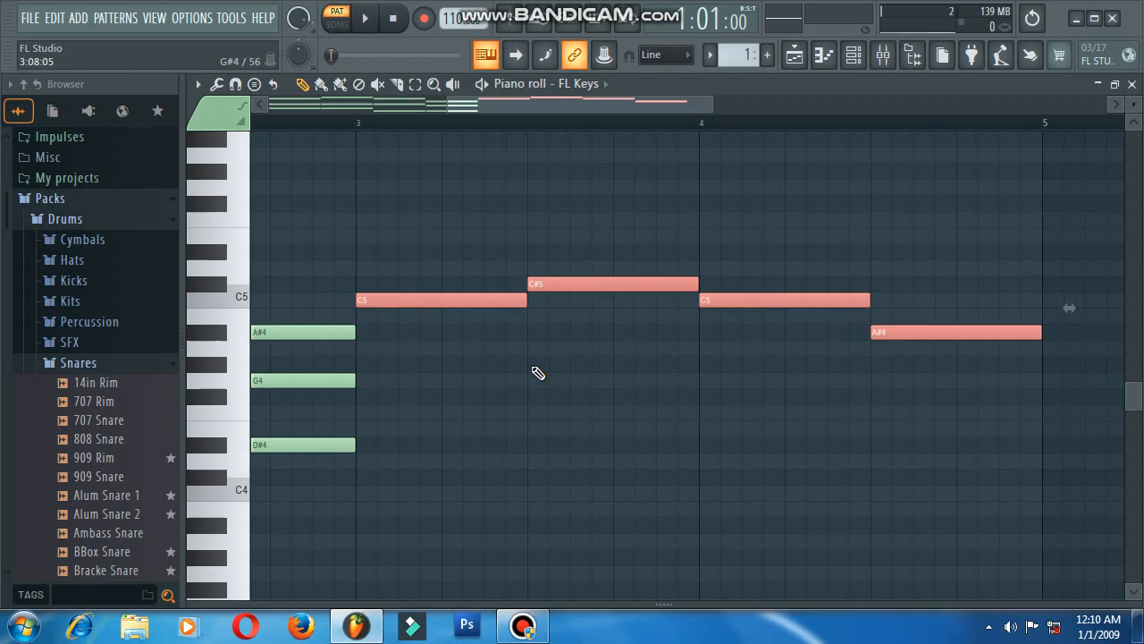
drag(498, 296, 2, 295)
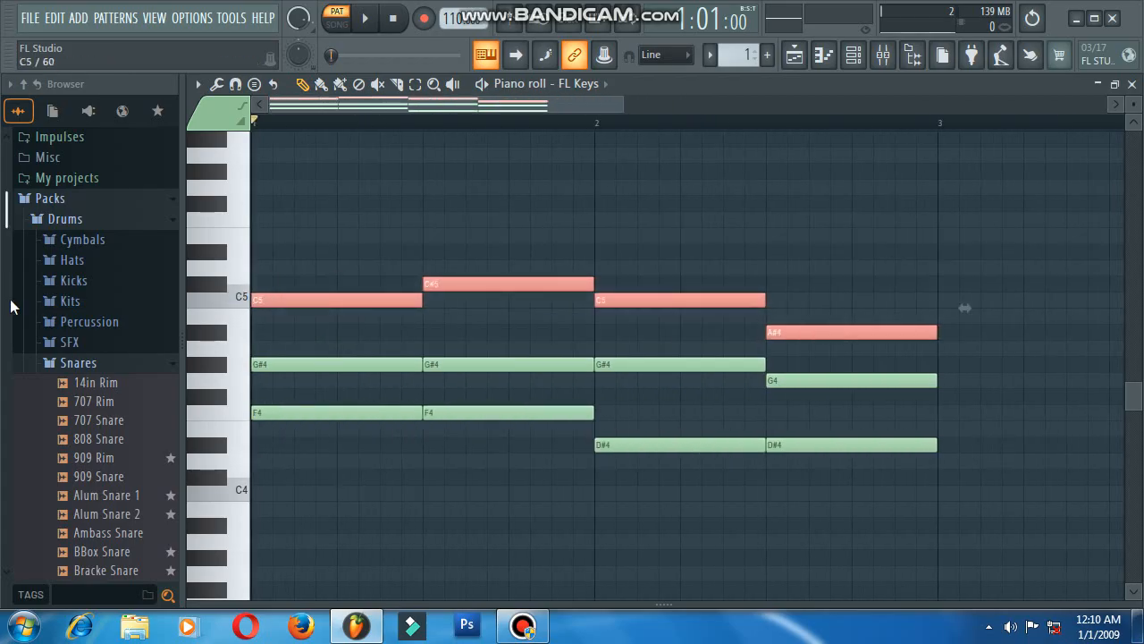
key(ctrl+Down)
Duplicate the C4-C#4-C4-A#3 line, align the copy with bar 1 and lower it one more octave.
scroll(639, 335, down, 3)
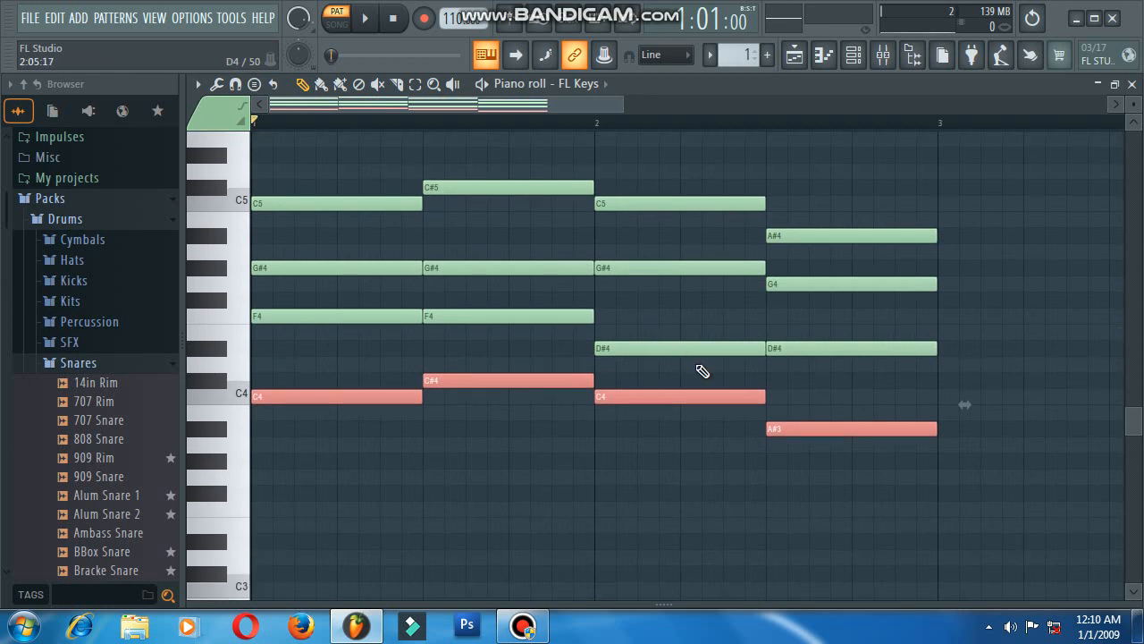
key(ctrl+b)
drag(434, 394, 5, 403)
key(ctrl+Down)
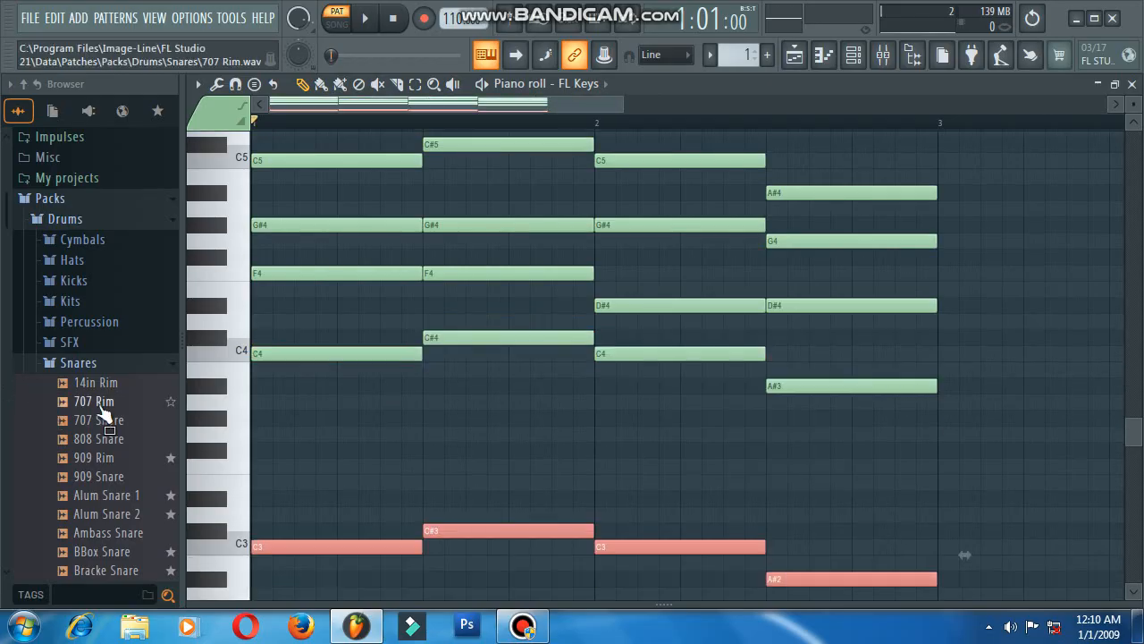
Transpose all notes of the progression up one octave, deselect them and start playback.
scroll(432, 375, up, 1)
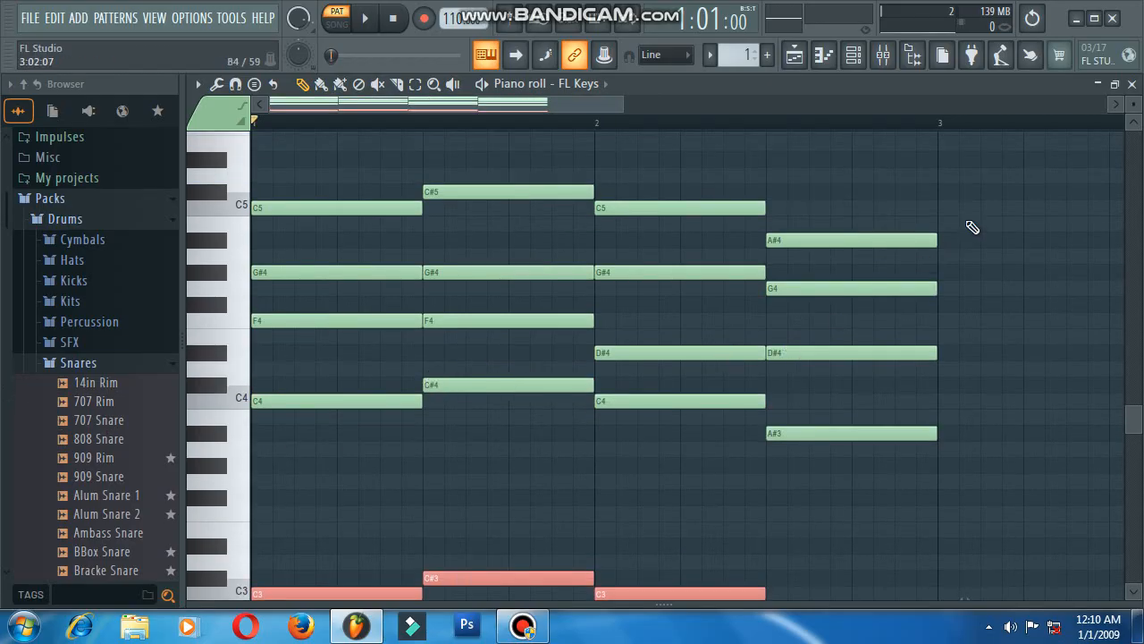
drag(971, 161, 319, 544)
scroll(319, 543, up, 4)
key(ctrl+Up)
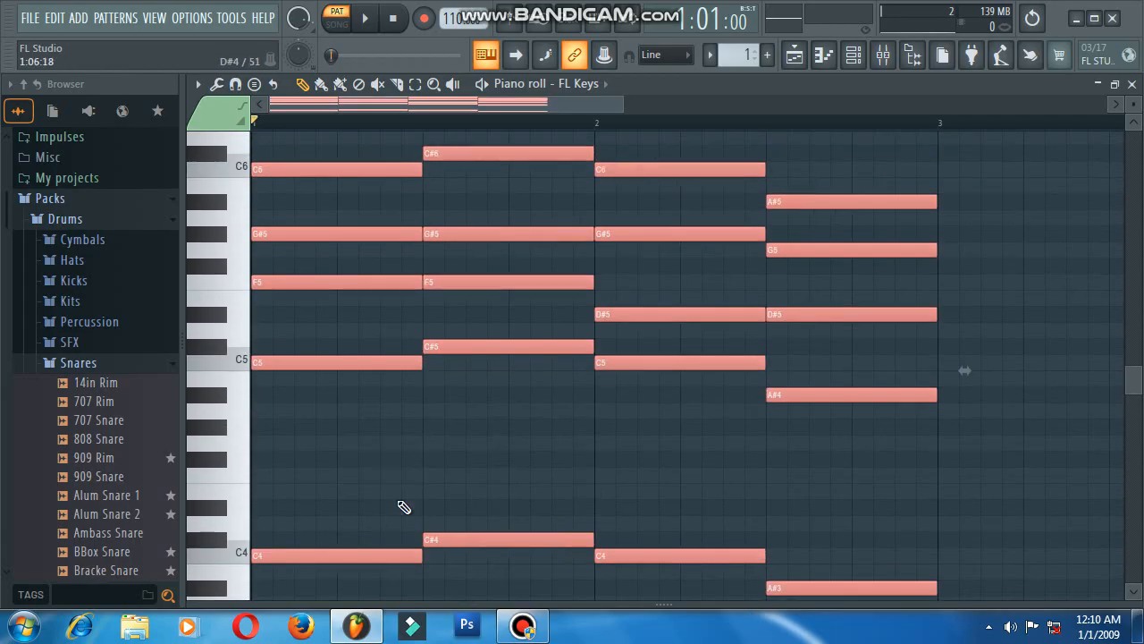
click(612, 391)
key(space)
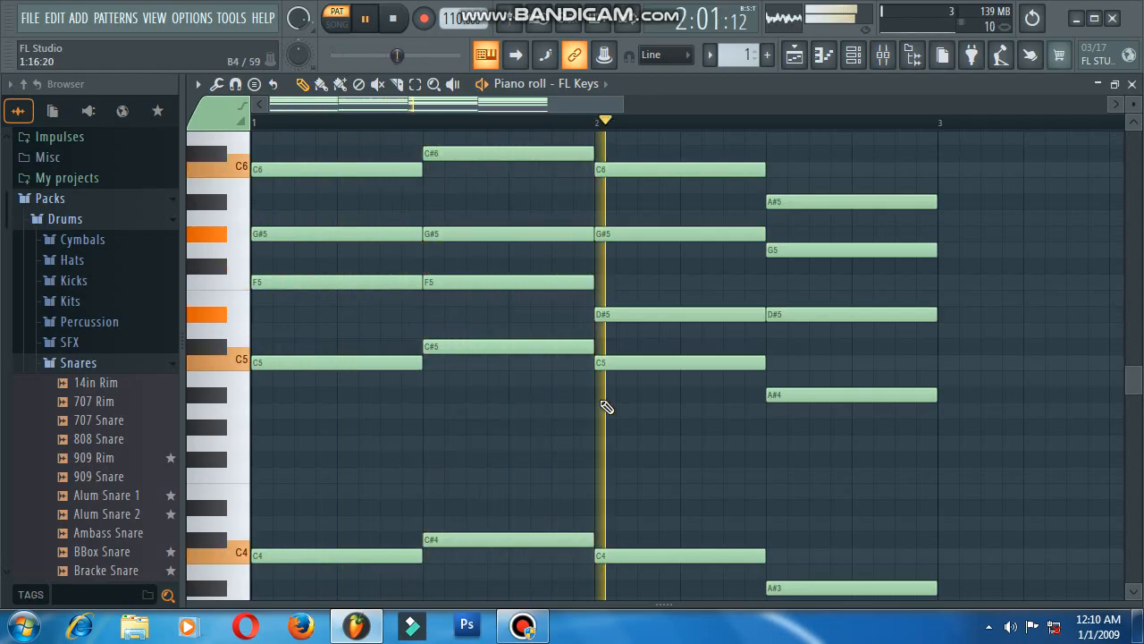
Lower the velocity of the four lowest notes, C4, C#4, C4 and A#3, to about 57%.
scroll(780, 454, down, 1)
drag(871, 414, 397, 590)
double_click(361, 510)
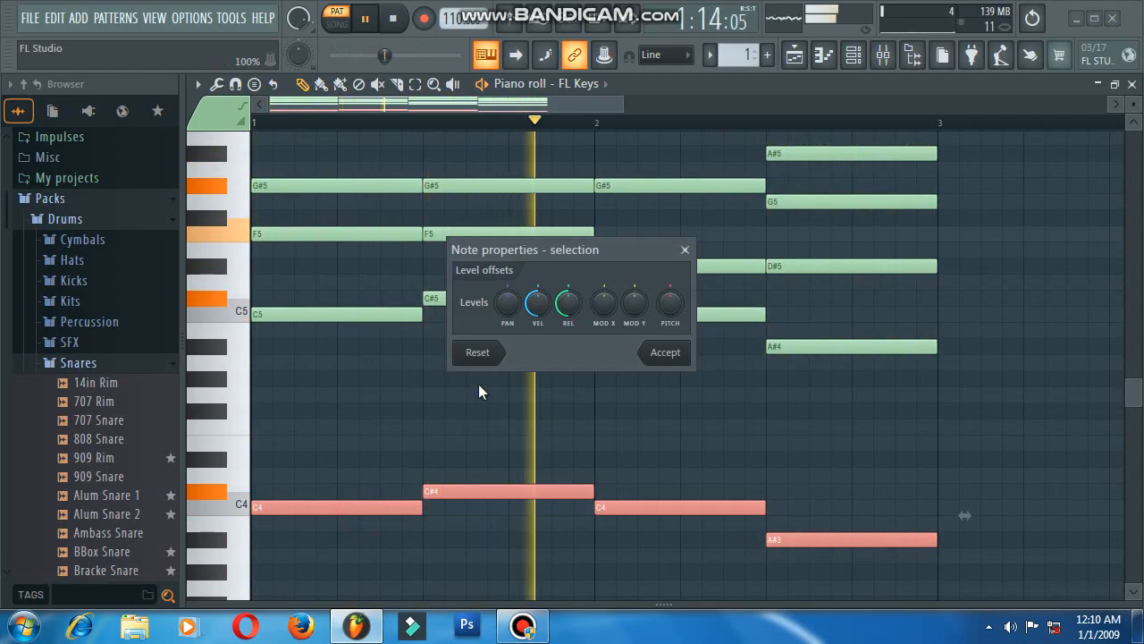
drag(534, 313, 533, 349)
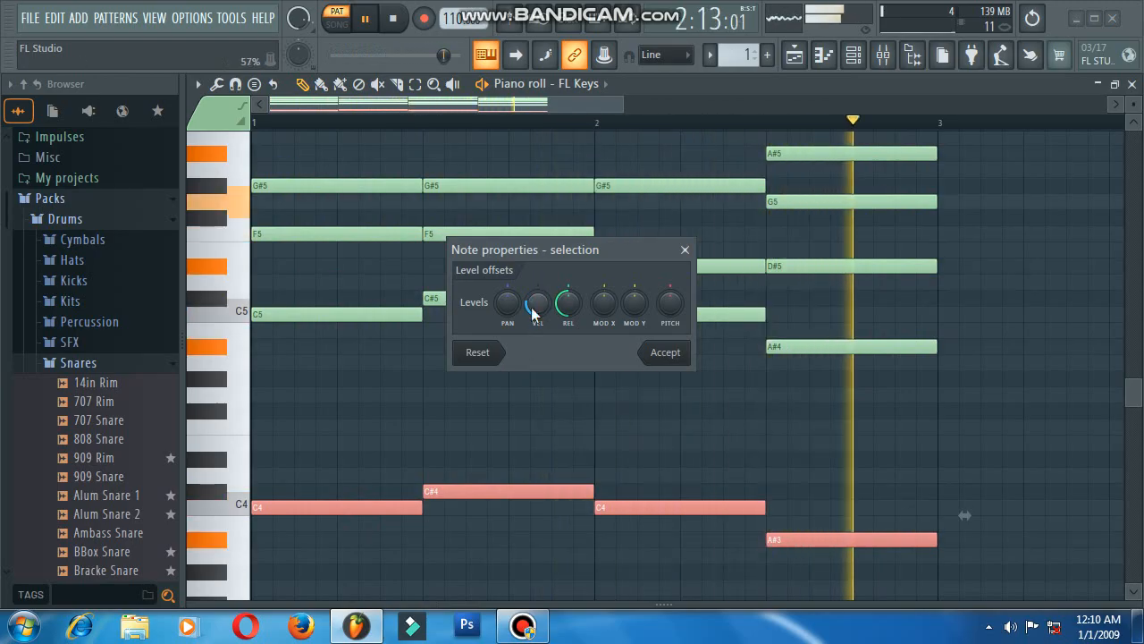
click(665, 352)
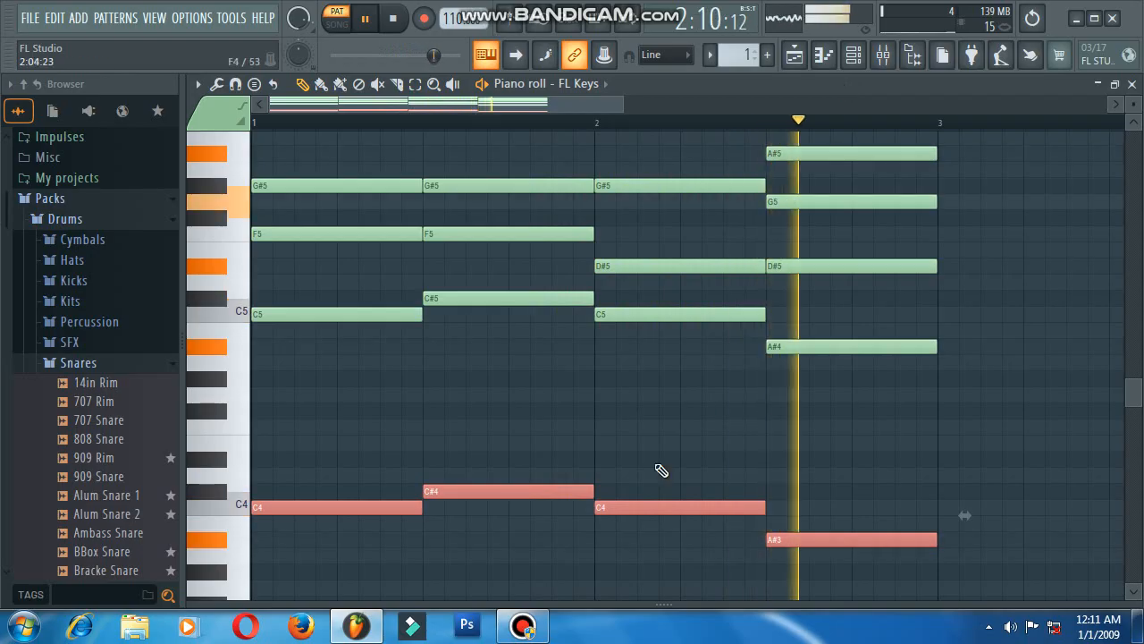
double_click(626, 508)
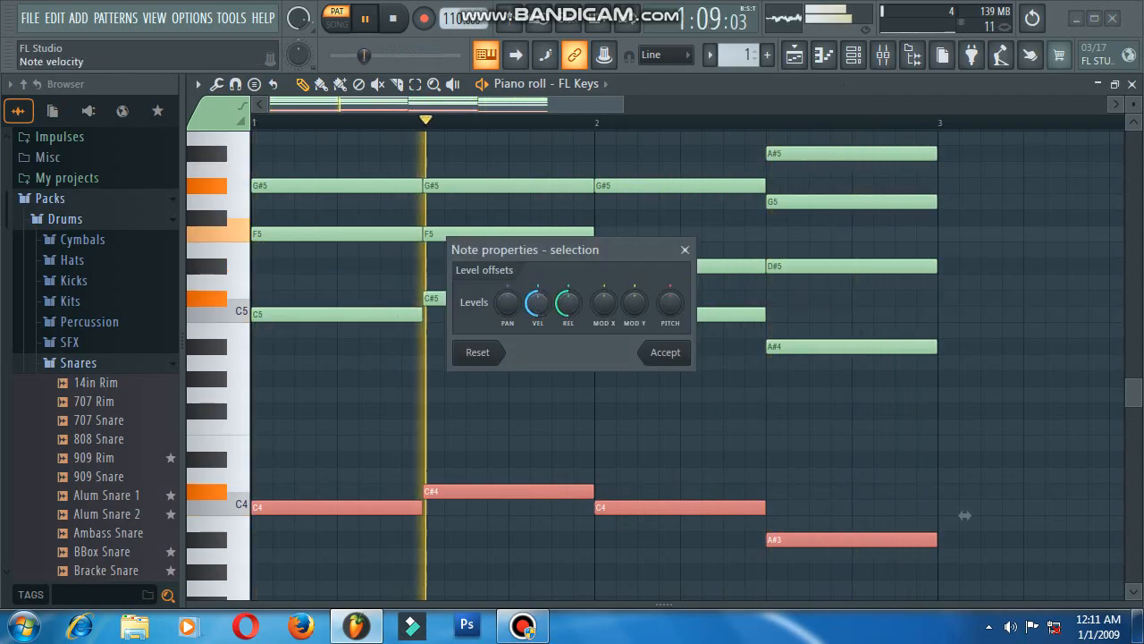
click(659, 357)
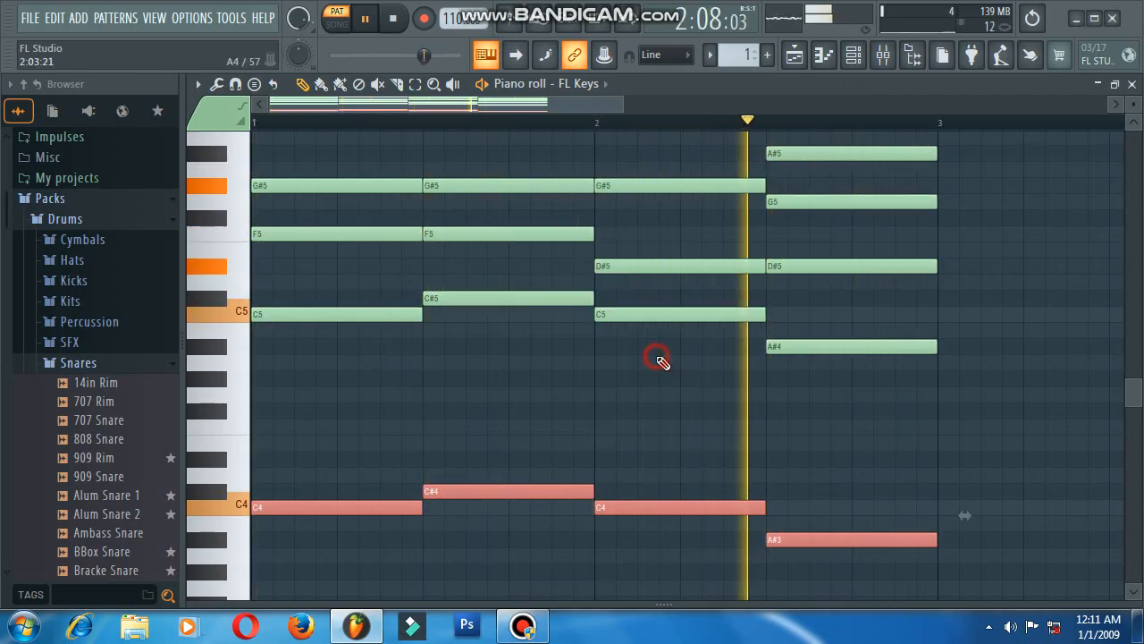
Add a second FL Keys channel from the channel rack and move its plugin window clear of the piano roll keys.
click(853, 55)
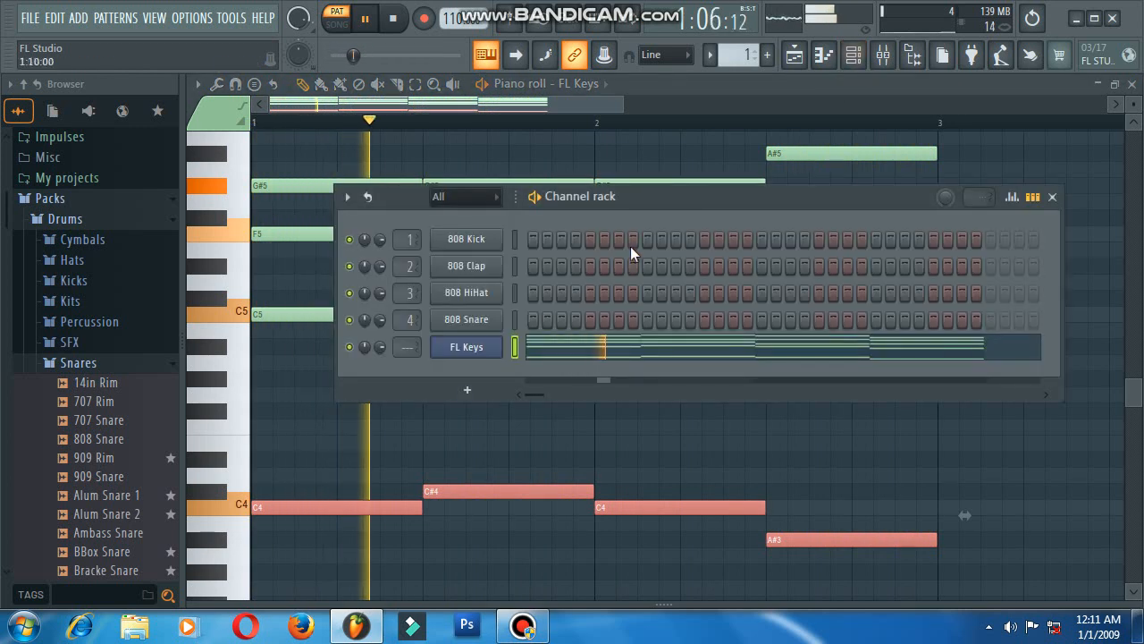
click(466, 390)
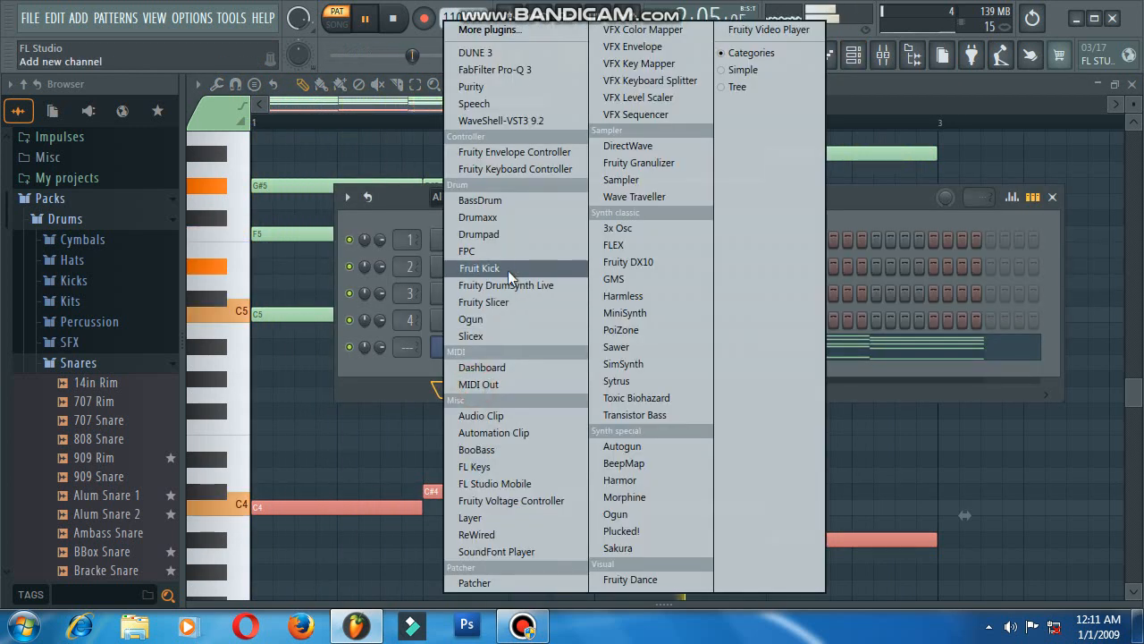
click(497, 466)
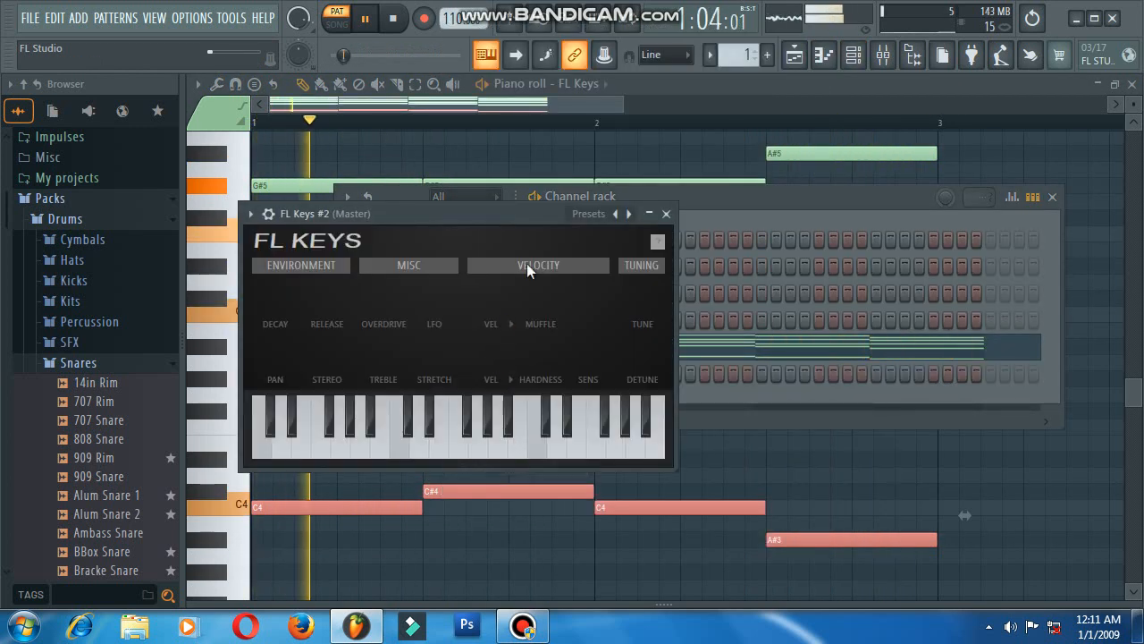
drag(513, 211, 635, 240)
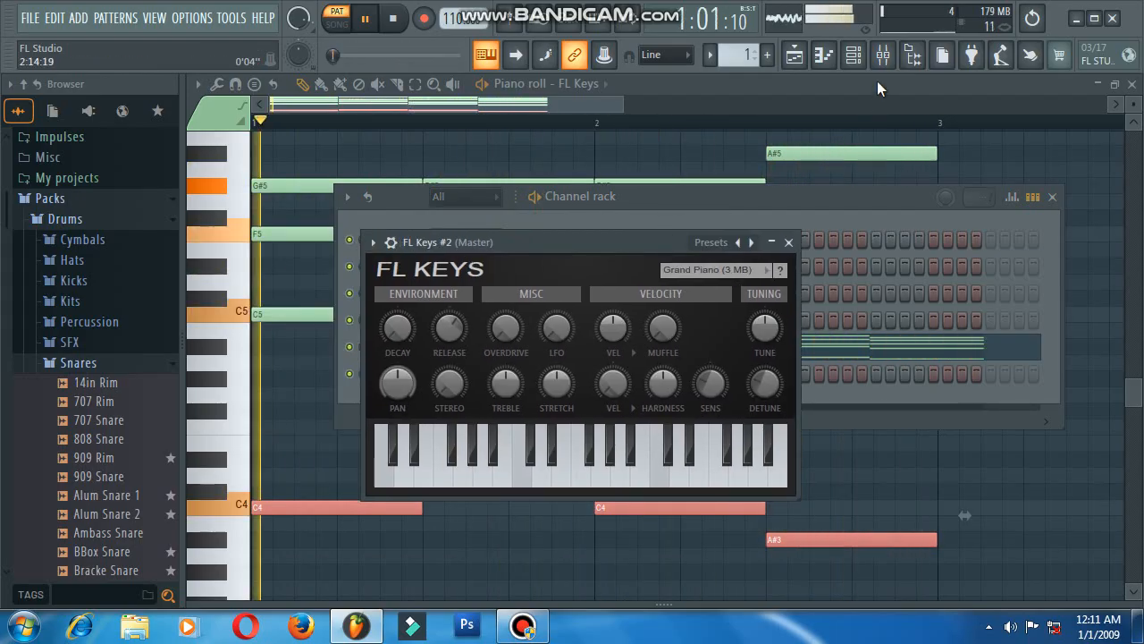
Show the mixer and open the Master track's Fruity Limiter, positioning both windows for editing.
click(884, 54)
drag(605, 175, 647, 116)
click(1013, 324)
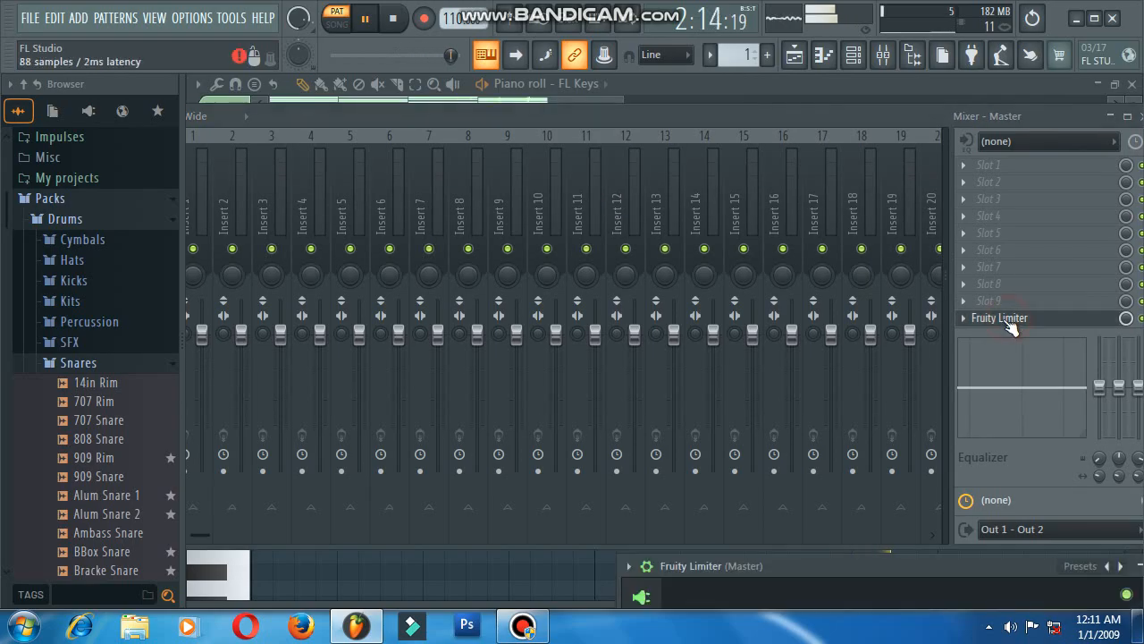
drag(913, 582, 591, 137)
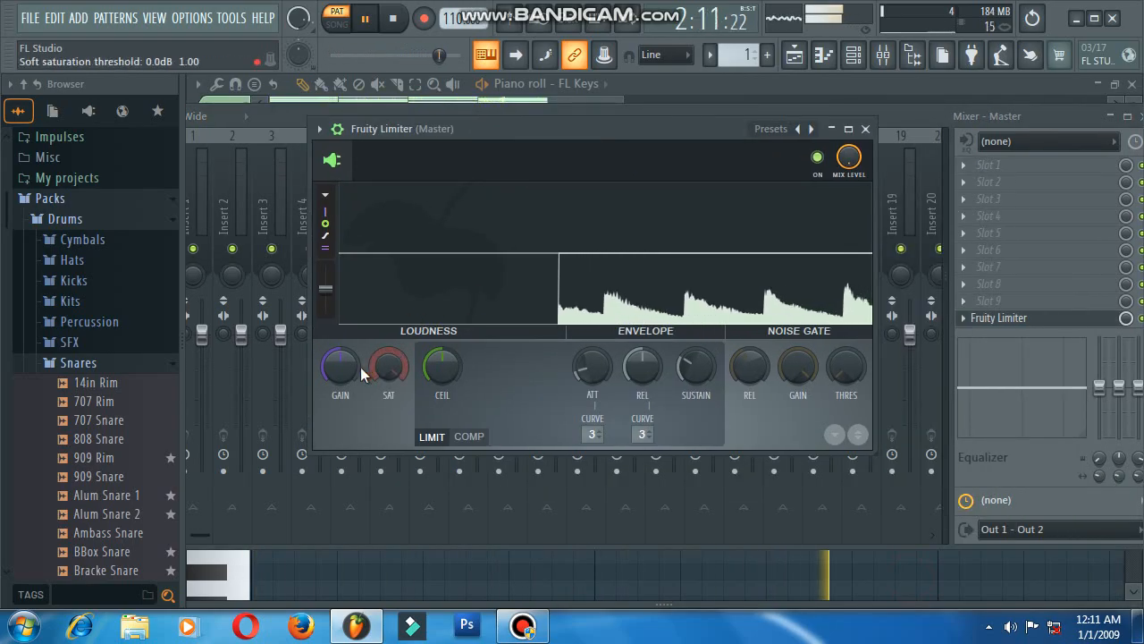
Raise the limiter's gain slightly, switch to compressor mode, set the threshold to about -2.4 dB and increase the knee and ratio.
drag(340, 365, 341, 359)
click(468, 437)
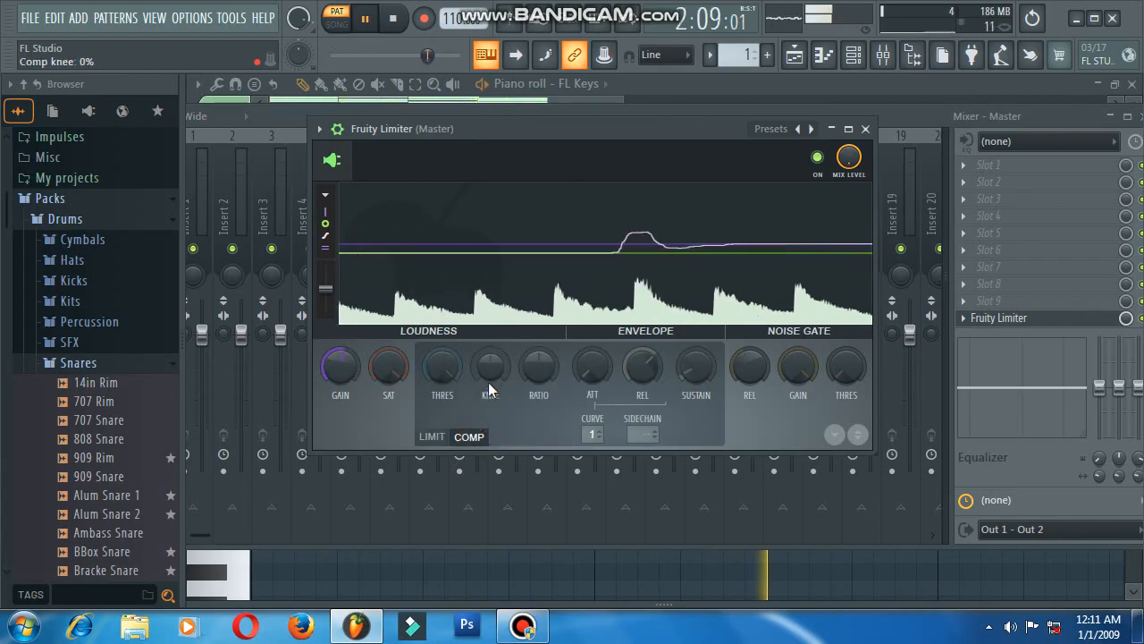
drag(446, 367, 591, 363)
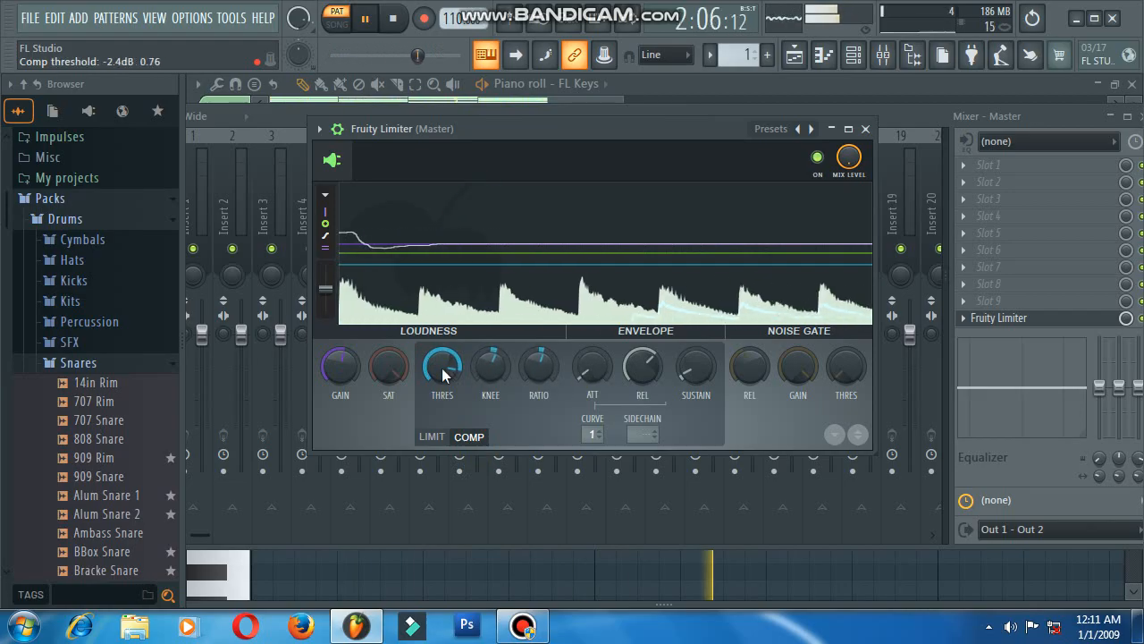
Adjust the limiter's saturation threshold and noise gate settings, and close the plugin window.
drag(390, 368, 364, 356)
drag(798, 369, 857, 348)
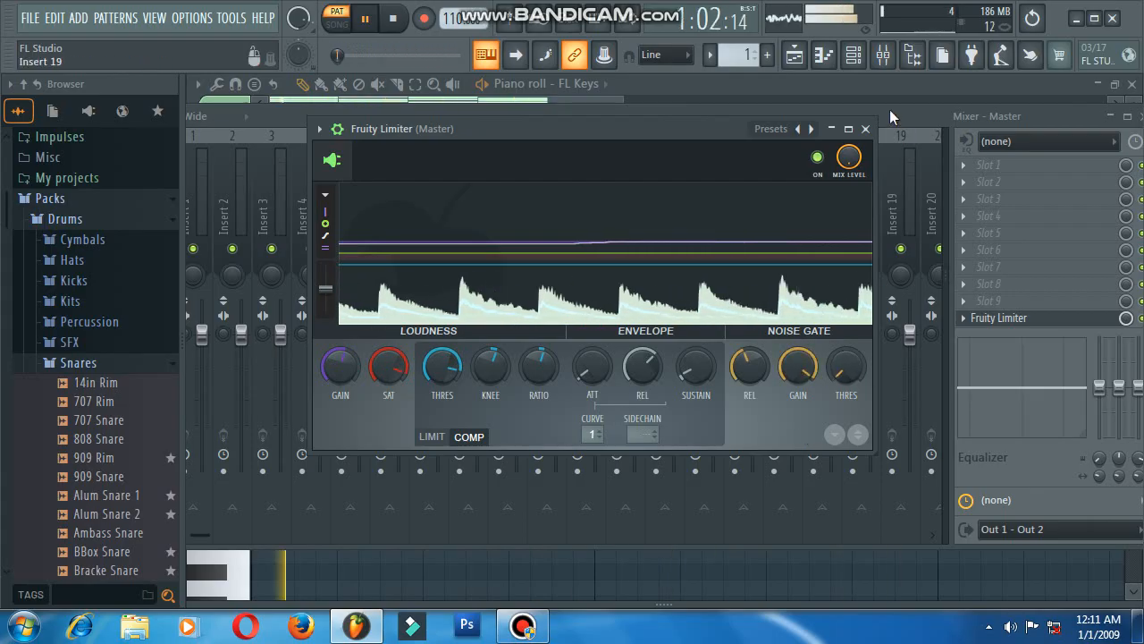
click(866, 130)
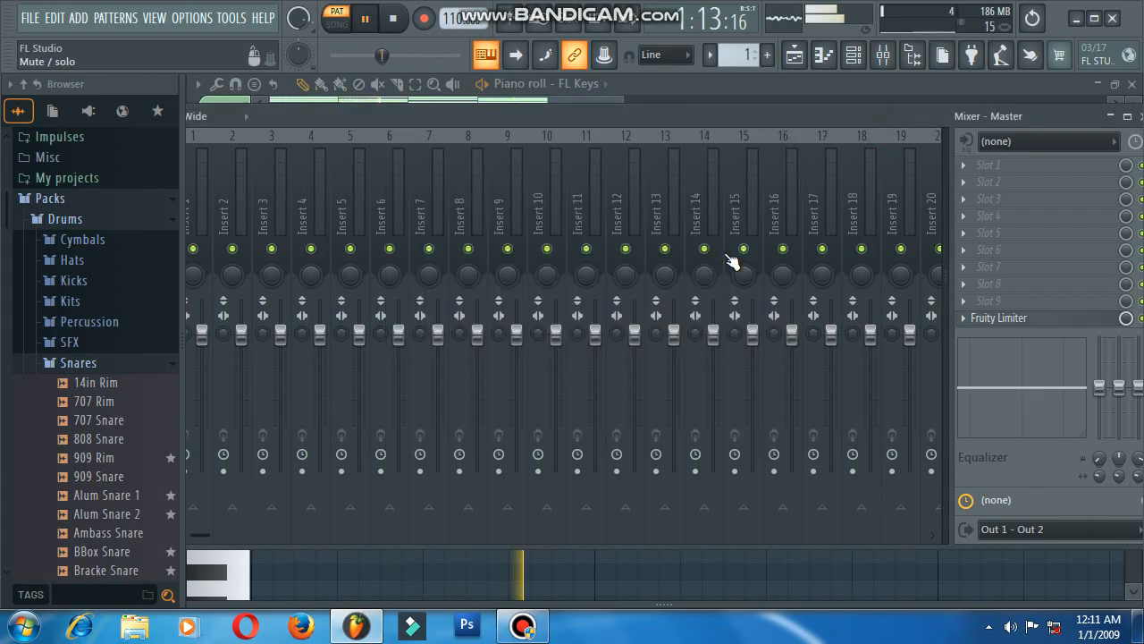
Replace the FL Keys #2 channel with the Purity instrument and open Purity's piano roll.
click(796, 55)
click(856, 61)
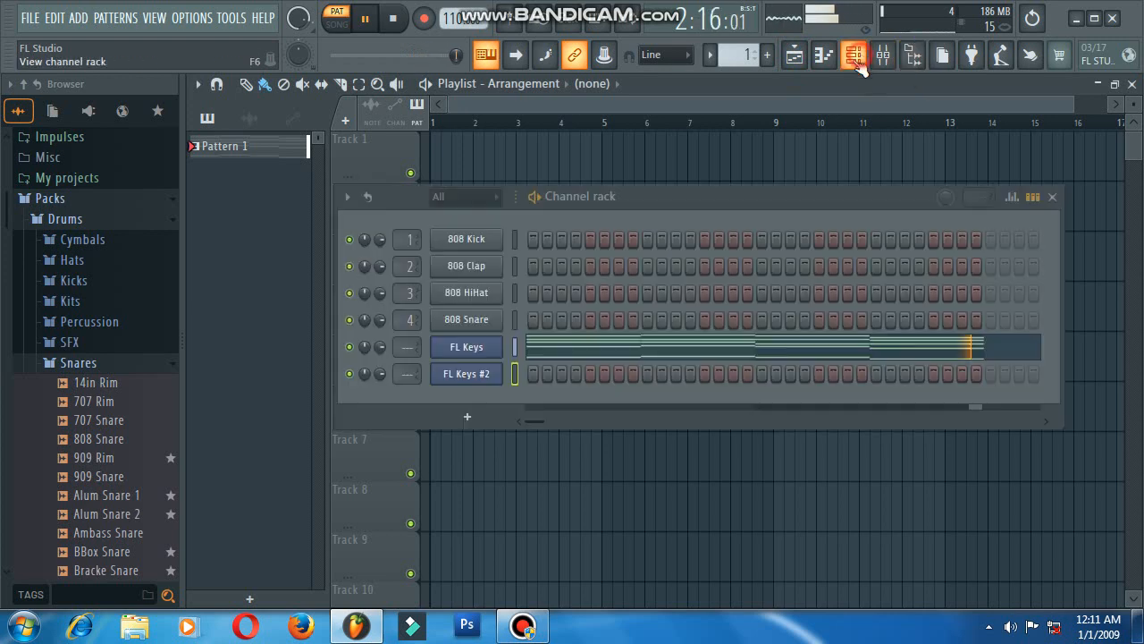
right_click(506, 370)
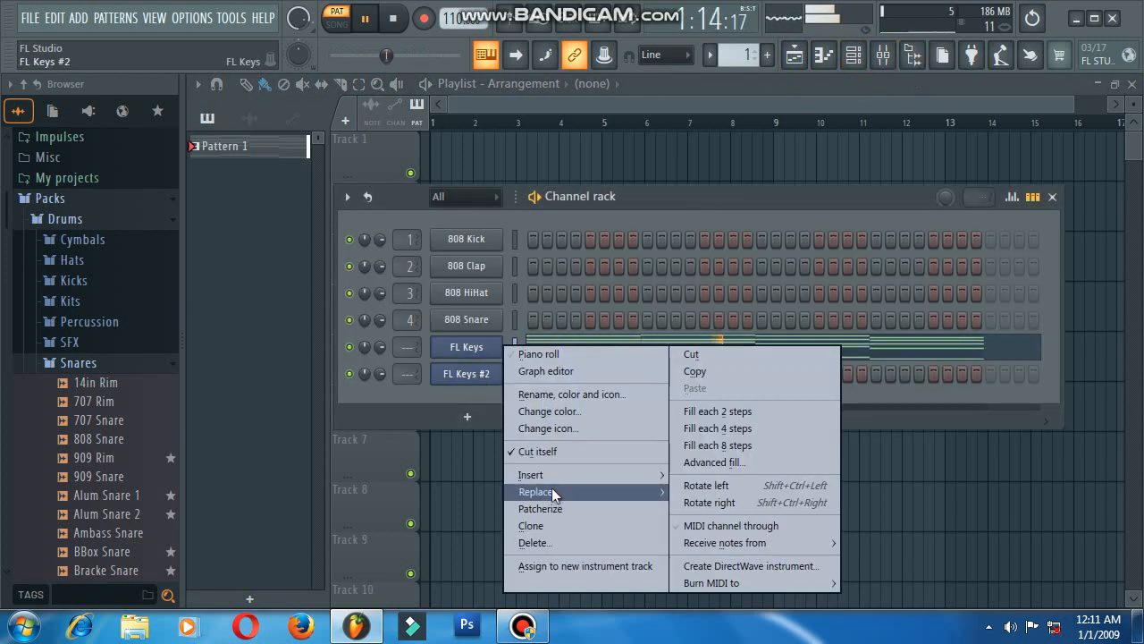
mouse_move(552, 492)
click(726, 107)
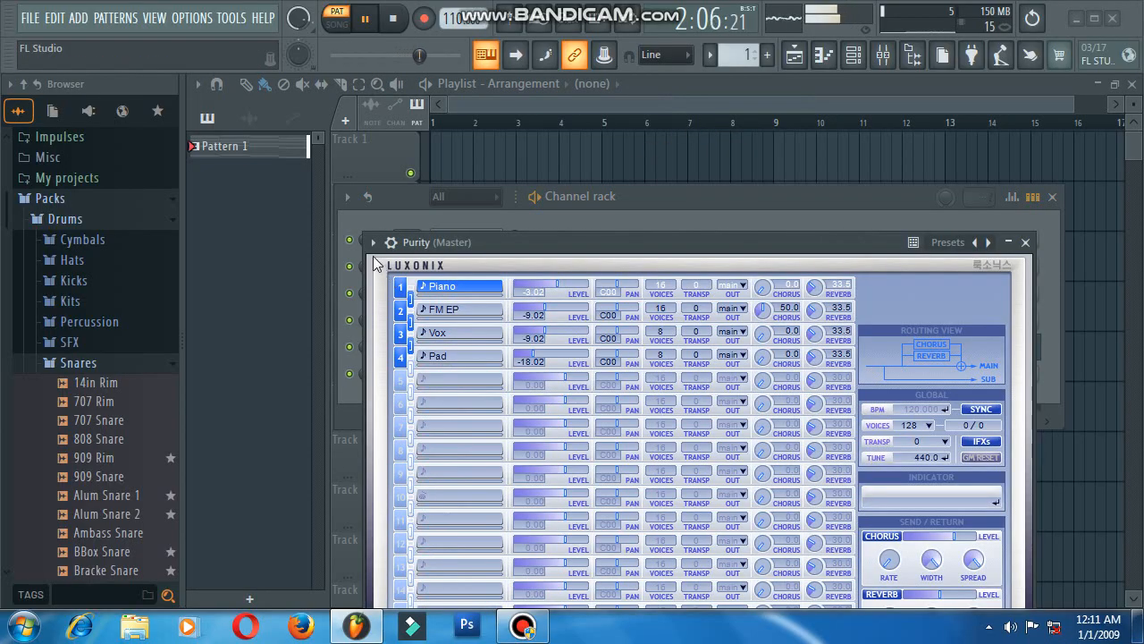
click(378, 248)
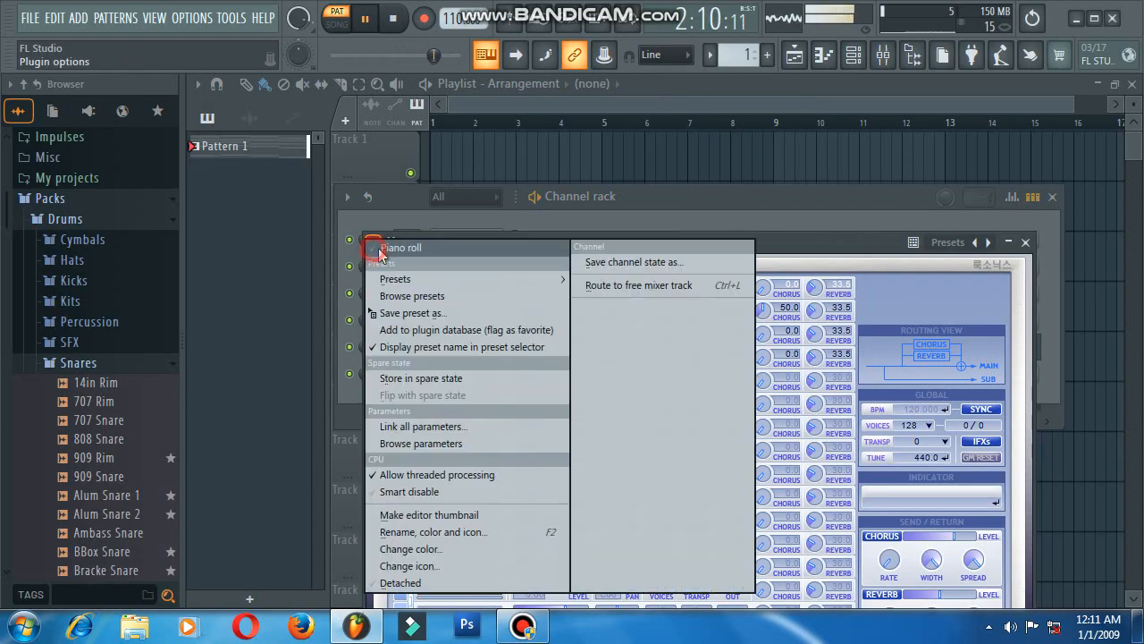
click(391, 250)
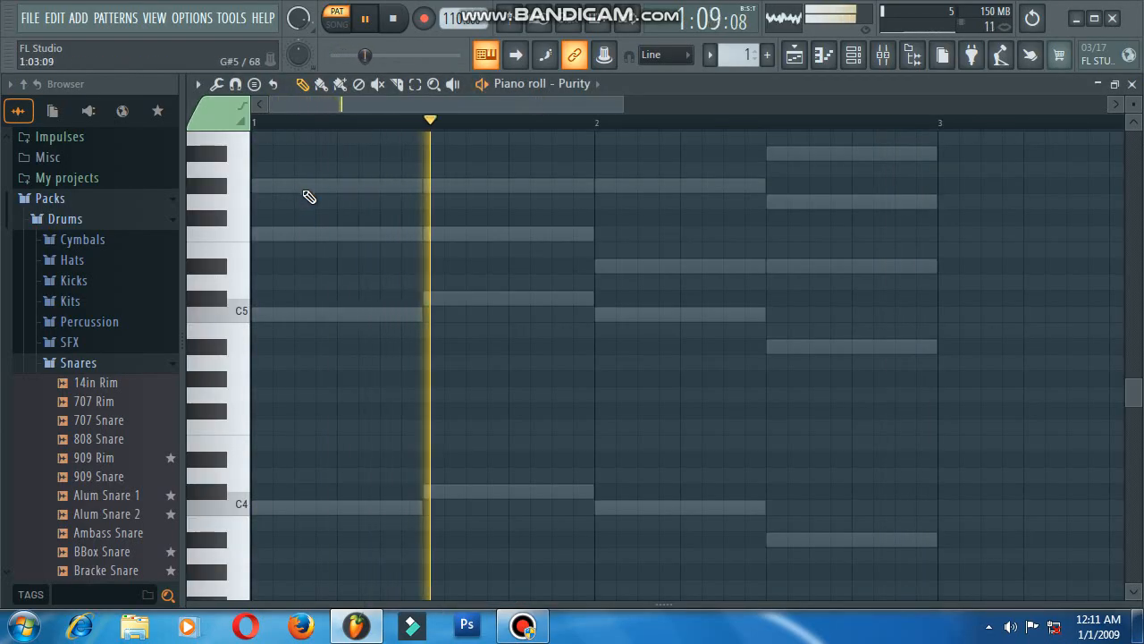
Place a C6 note at step 3 of bar 1 and set its velocity to about 77% in the control lane.
scroll(325, 220, up, 3)
click(320, 233)
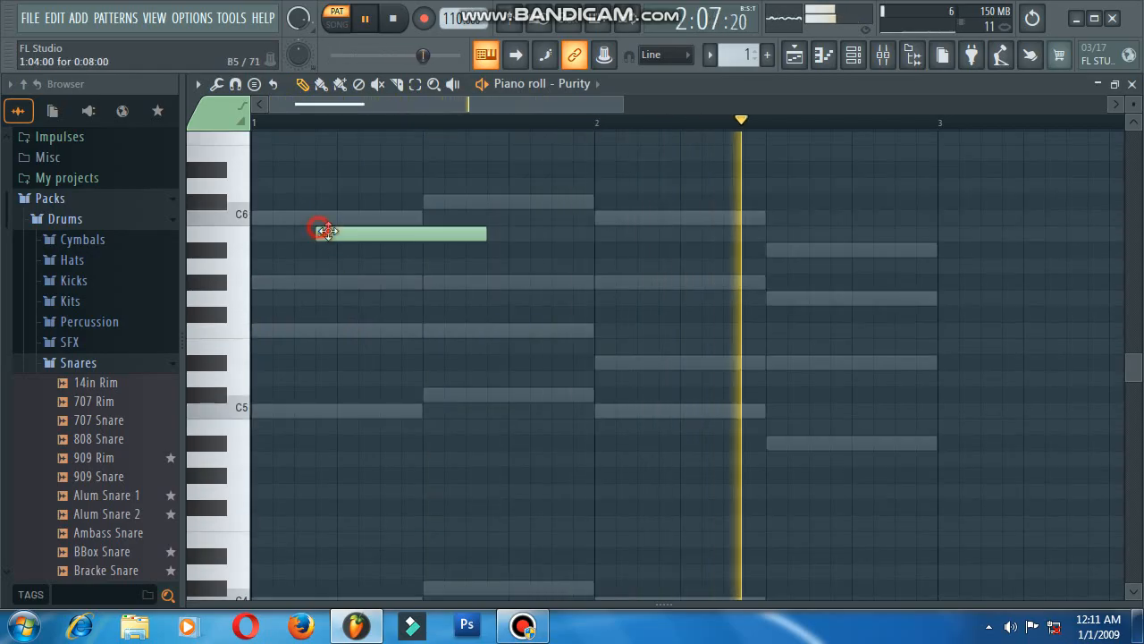
drag(394, 241, 372, 225)
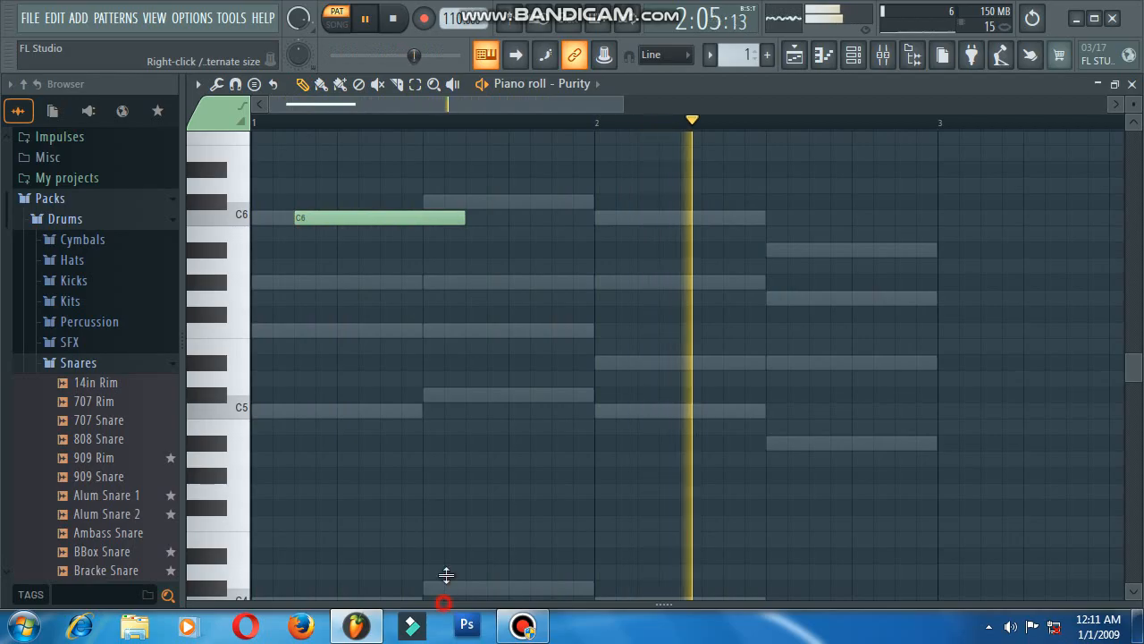
drag(441, 602, 449, 295)
click(294, 370)
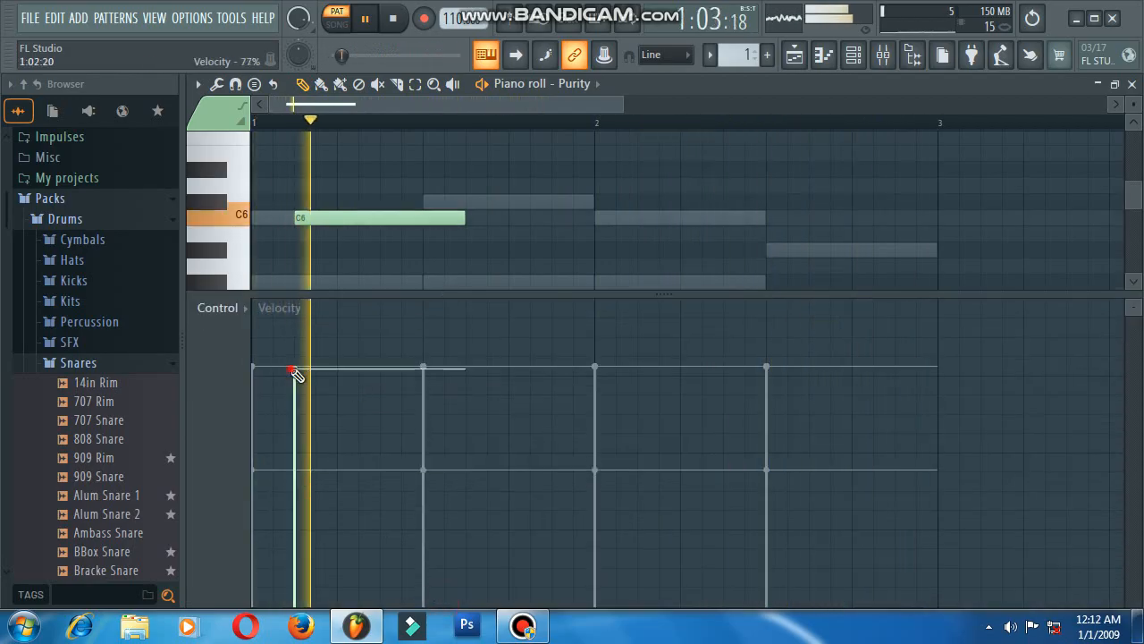
drag(403, 299, 396, 478)
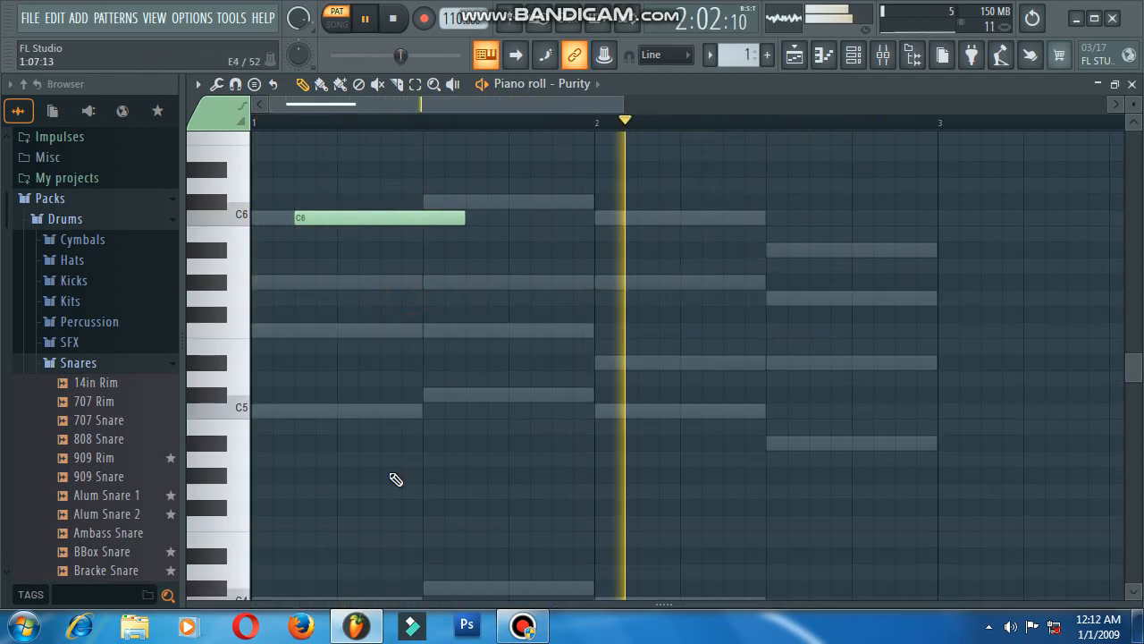
Shorten the C6 note to one step and complete C6, G#5 and F5 chord stabs at steps 3 and 7 of bar 1.
drag(462, 217, 312, 259)
click(298, 282)
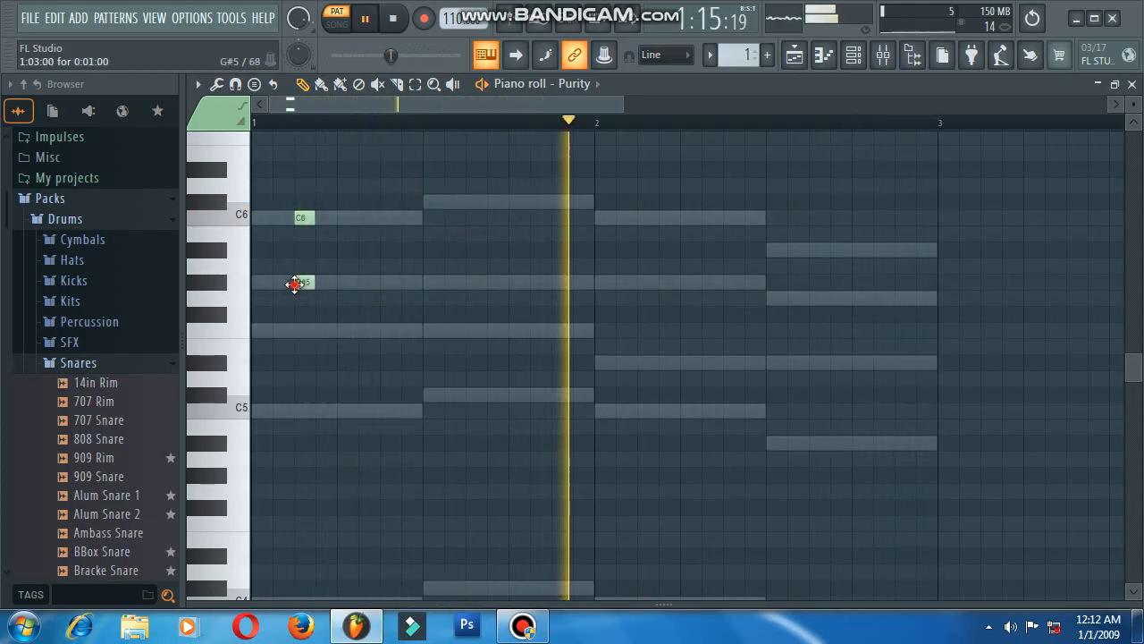
click(299, 330)
click(376, 220)
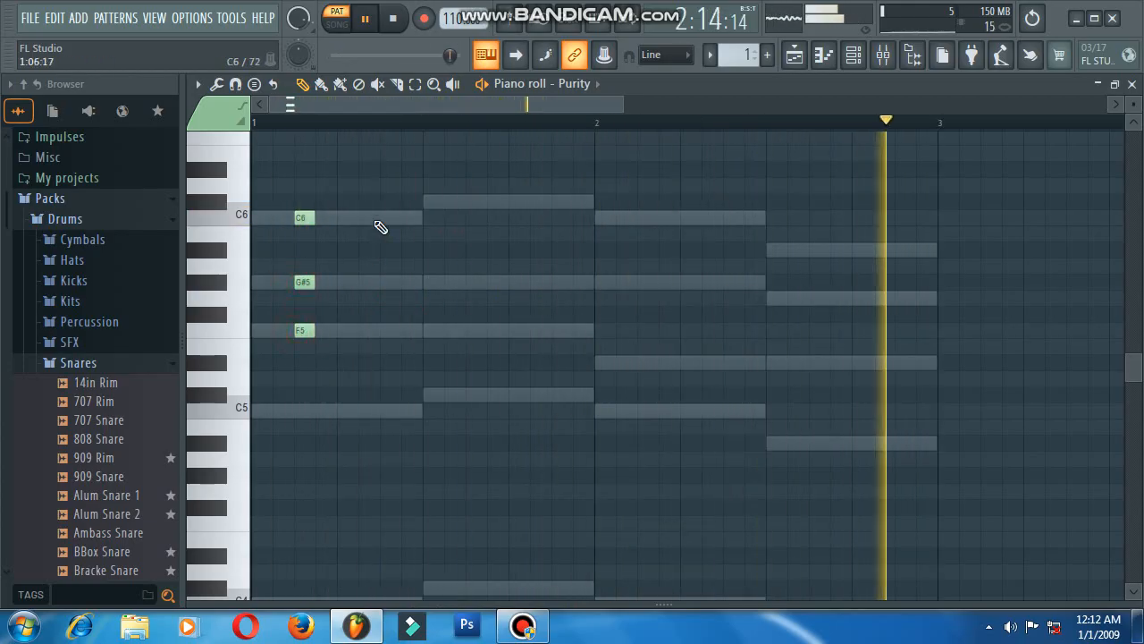
click(386, 283)
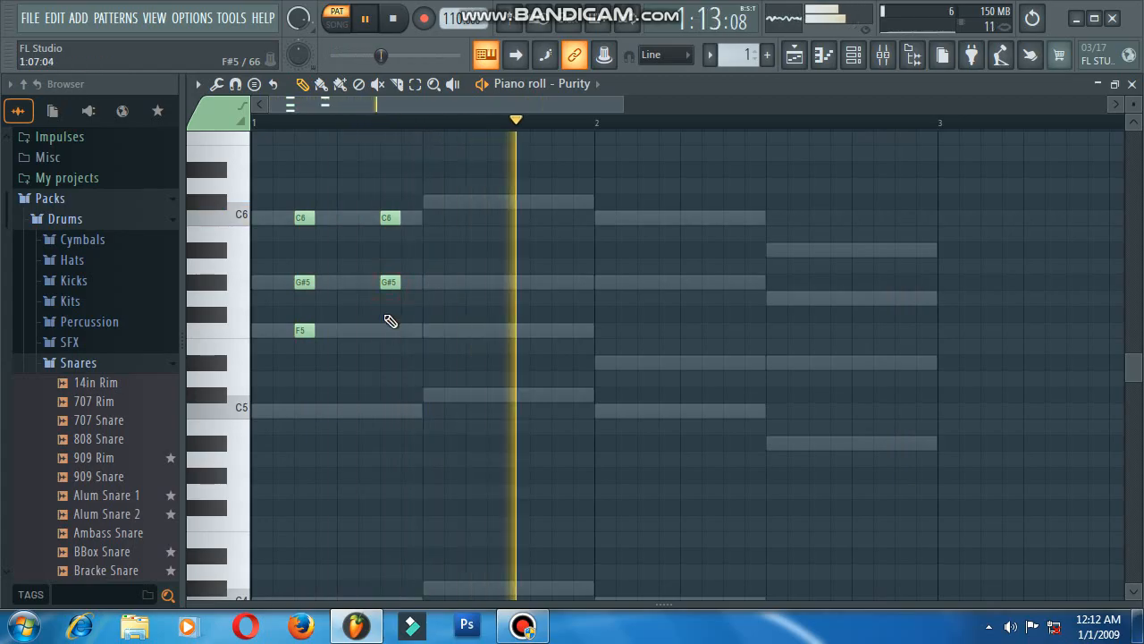
click(382, 329)
Add one-step C#6, G#5 and F5 chord stabs at steps 11 and 15 of bar 1.
click(465, 202)
click(467, 283)
click(464, 329)
click(554, 202)
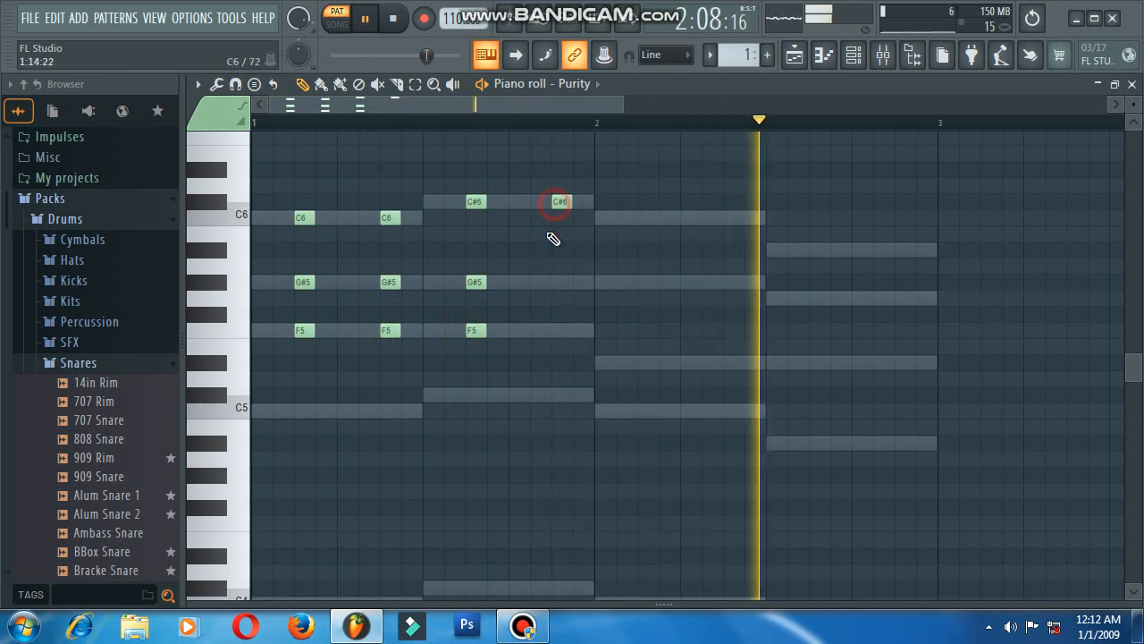
click(556, 282)
click(555, 330)
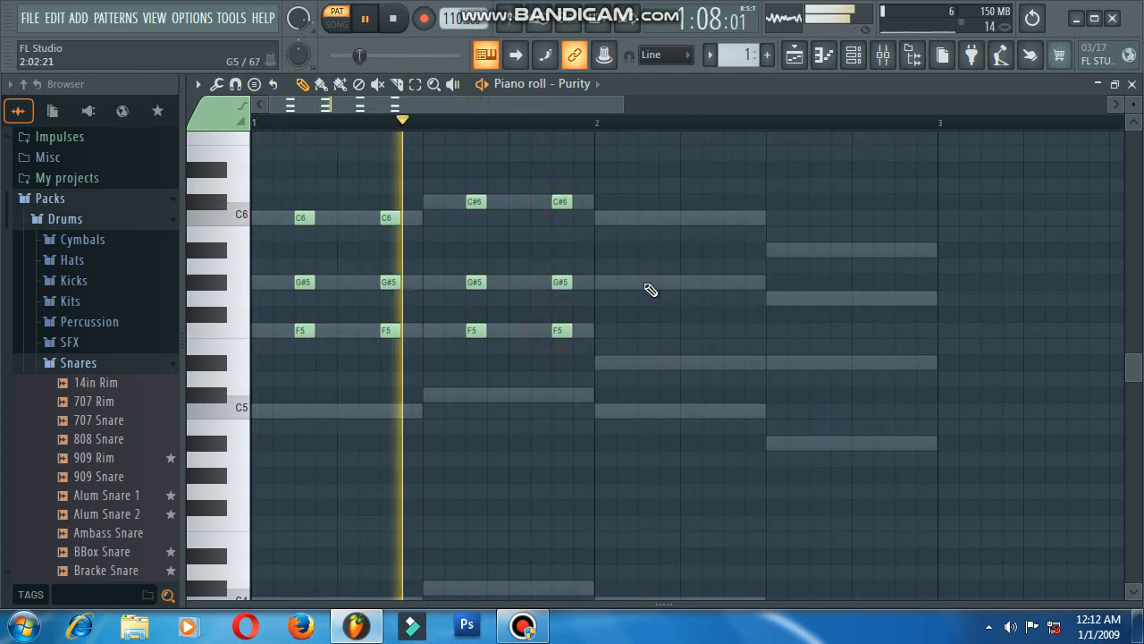
Add one-step C6, G#5 and D#5 chord stabs at steps 3 and 7 of bar 2.
click(647, 232)
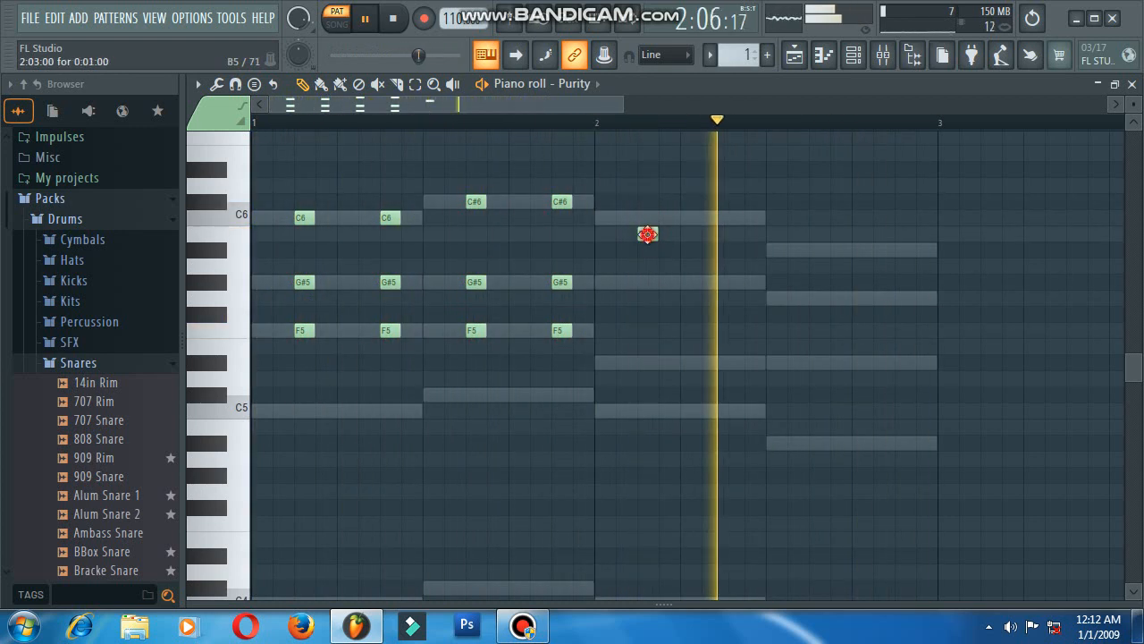
drag(647, 221, 649, 217)
click(647, 283)
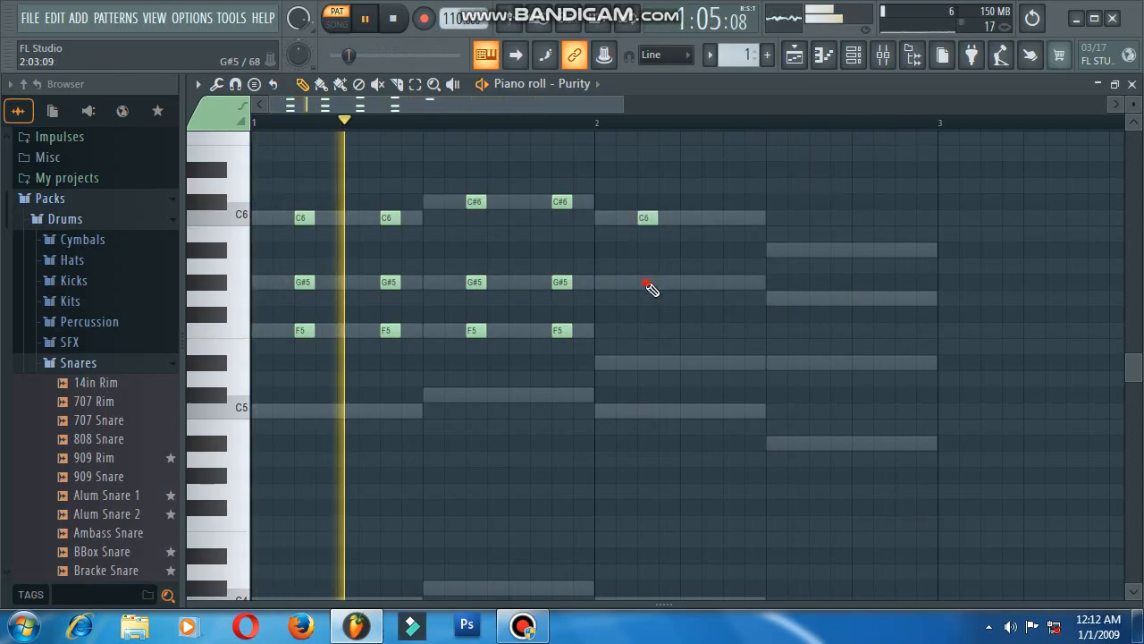
click(646, 361)
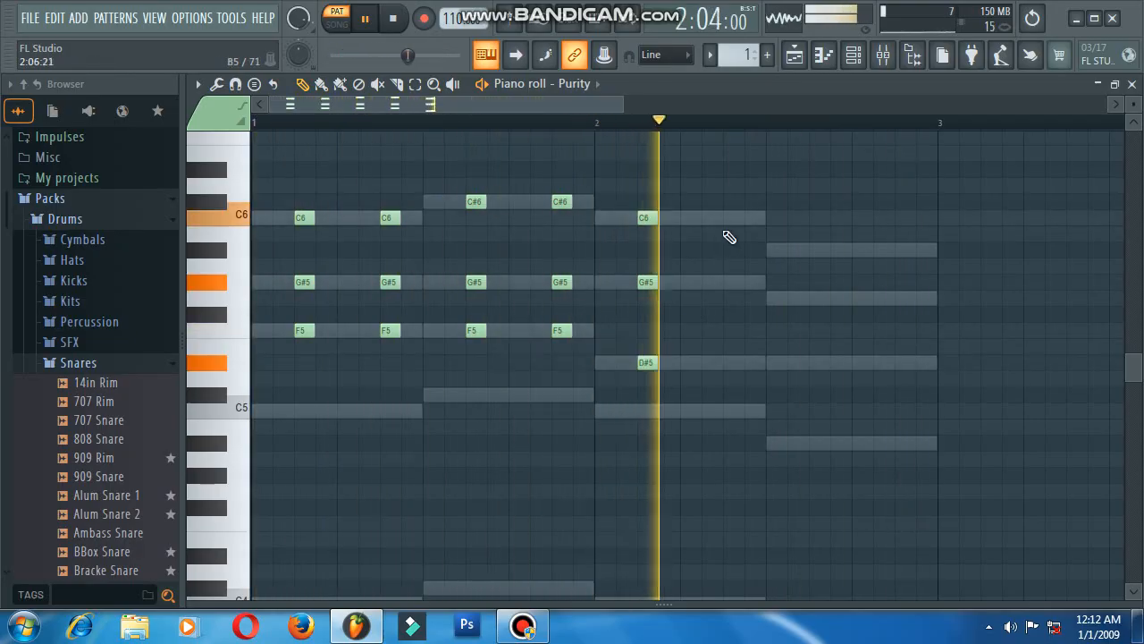
click(733, 223)
click(732, 279)
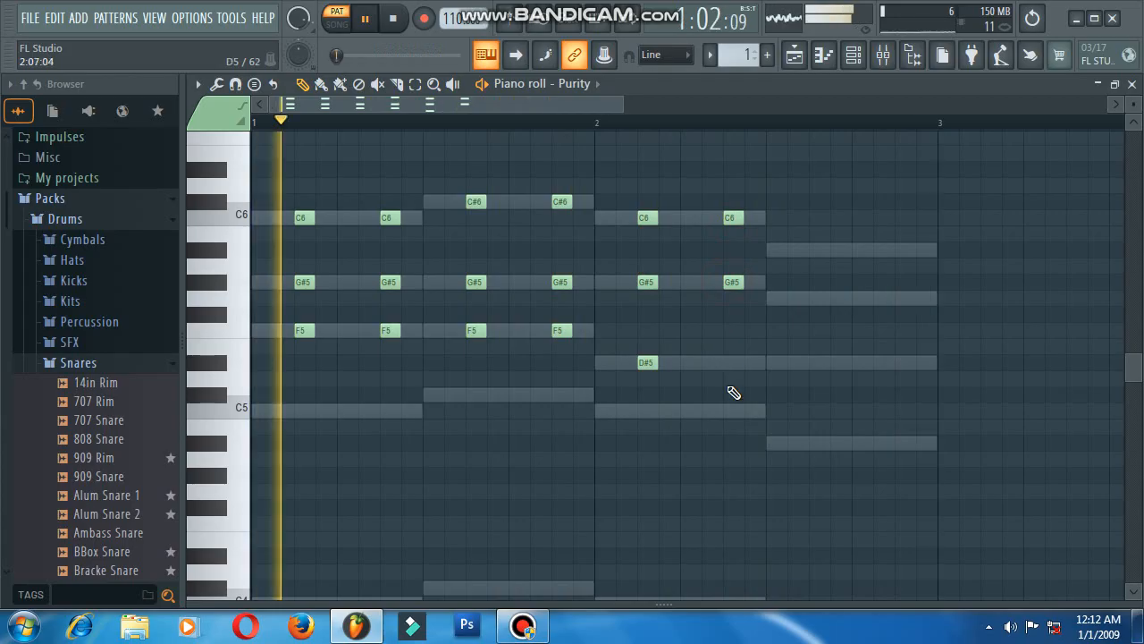
click(732, 361)
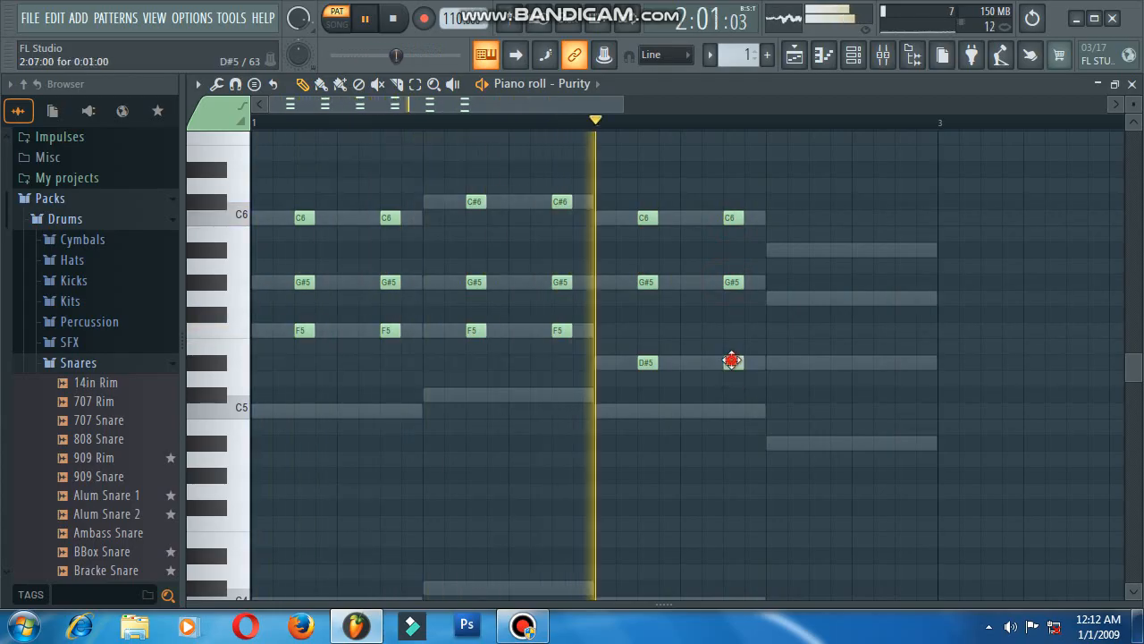
Add one-step A#5, G5 and D#5 chord stabs at steps 11 and 15 of bar 2.
click(817, 249)
click(818, 299)
click(819, 361)
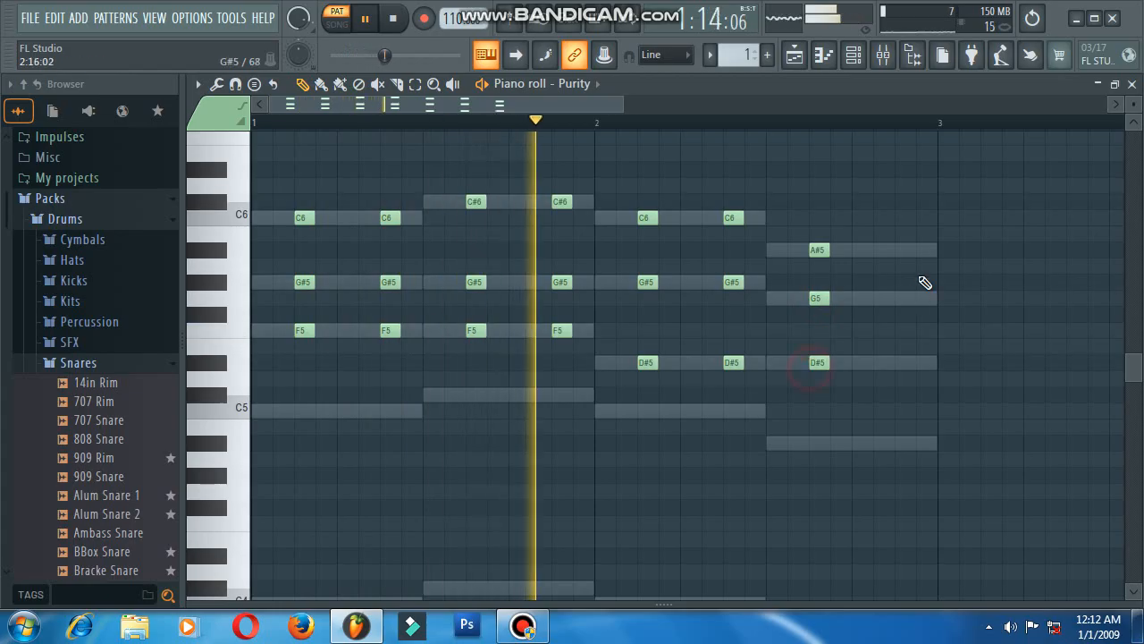
click(903, 250)
click(903, 298)
click(901, 362)
Select all the Purity chord stabs in bars 1 and 2 and shorten each note to 10 ticks.
drag(929, 153, 224, 508)
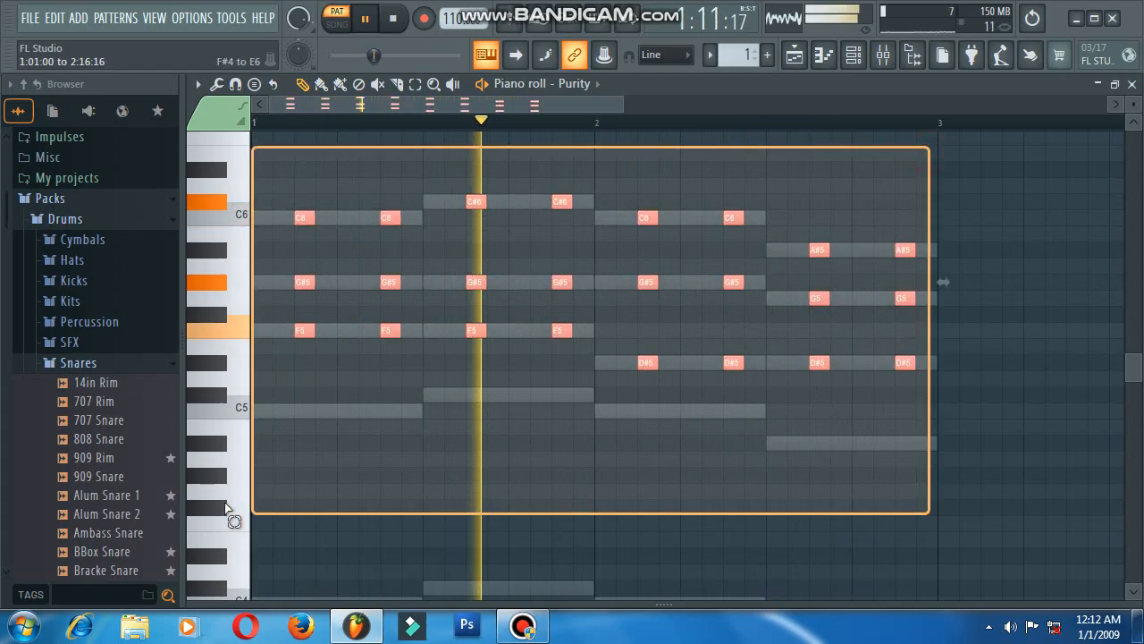
scroll(275, 374, up, 3)
scroll(279, 379, up, 3)
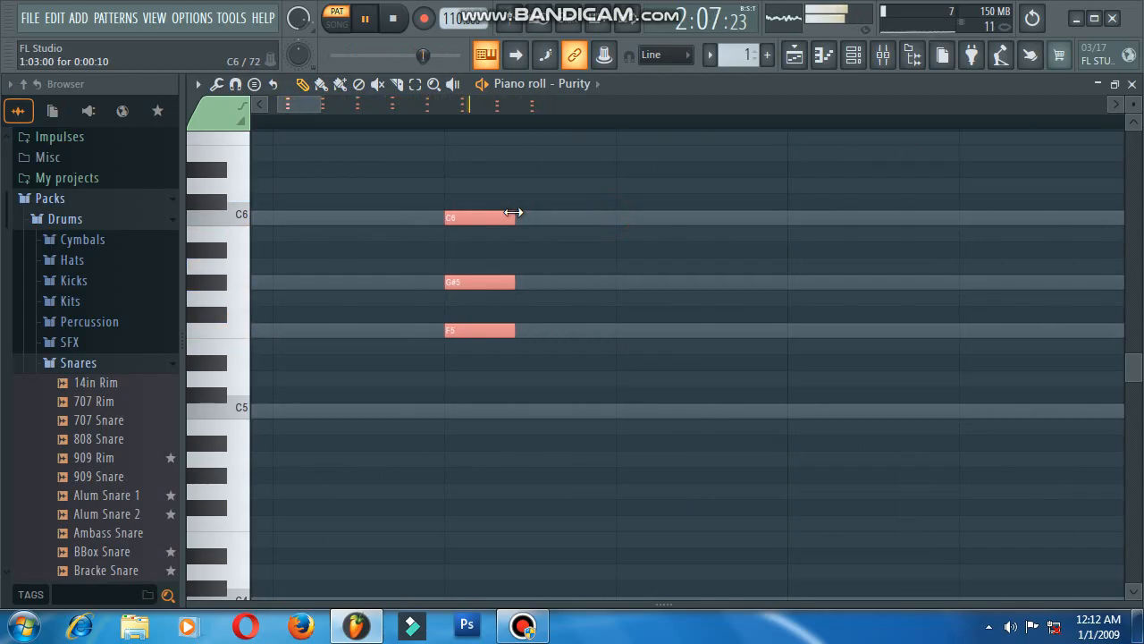
scroll(605, 211, down, 5)
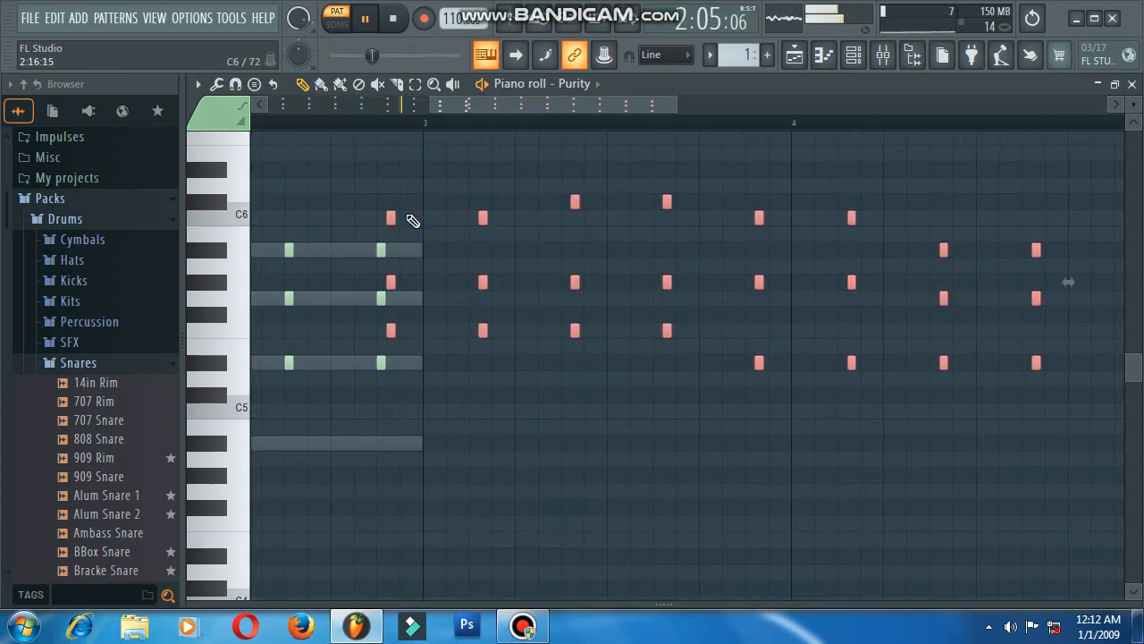
click(386, 222)
drag(258, 250, 307, 216)
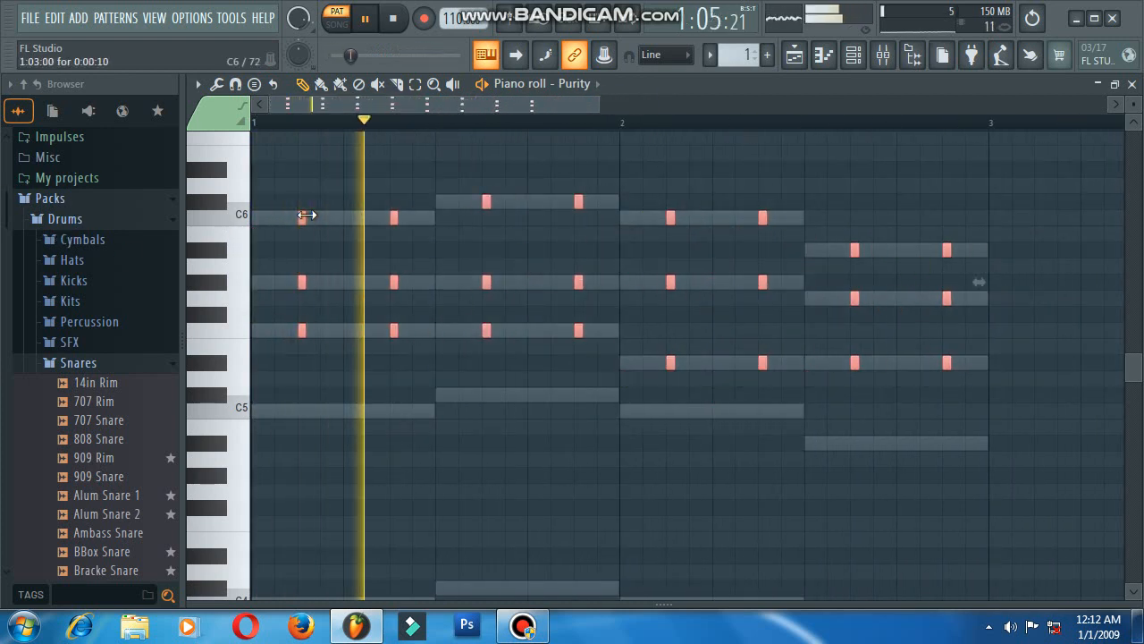
Layer a copy of the chord stabs one octave higher, nudge it one tick earlier and shorten its notes to 3 ticks.
key(ctrl+Up)
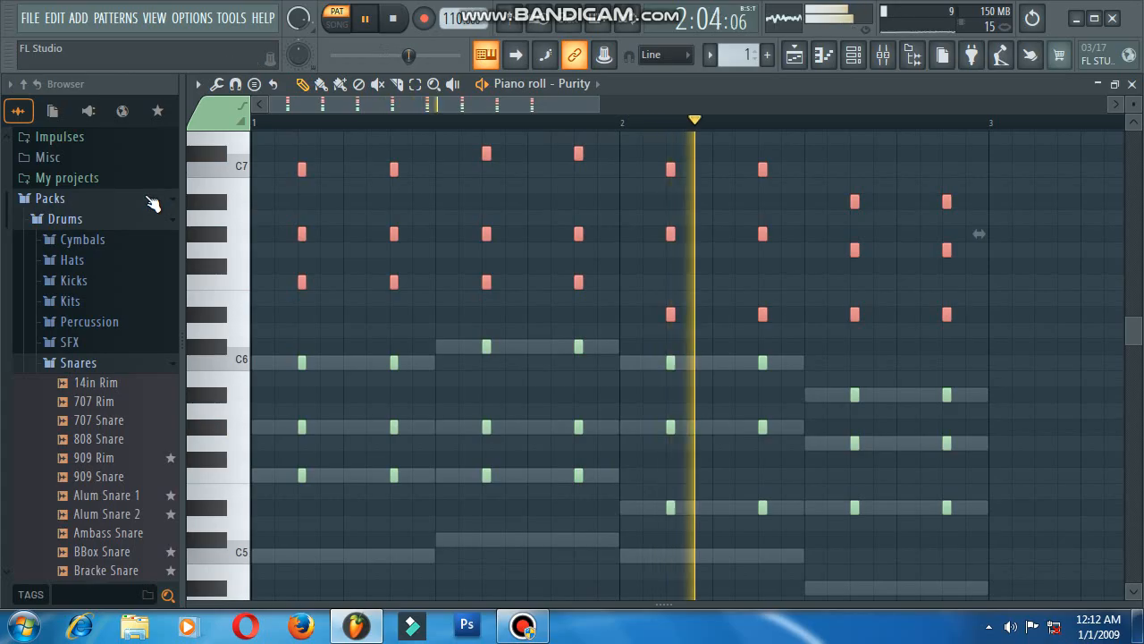
scroll(248, 223, up, 5)
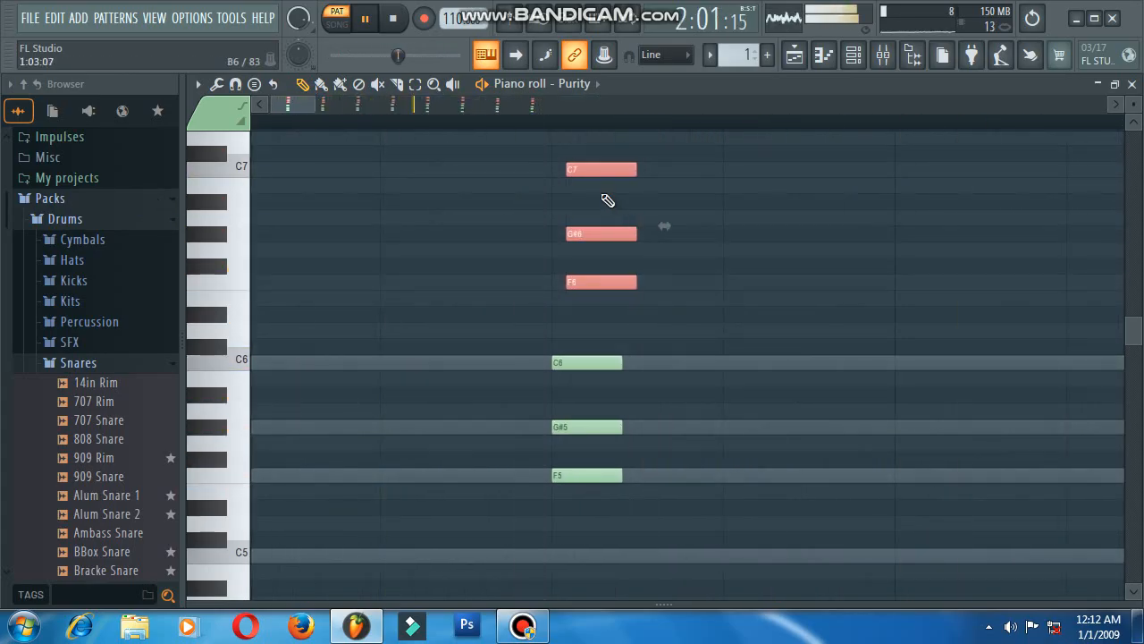
key(Left)
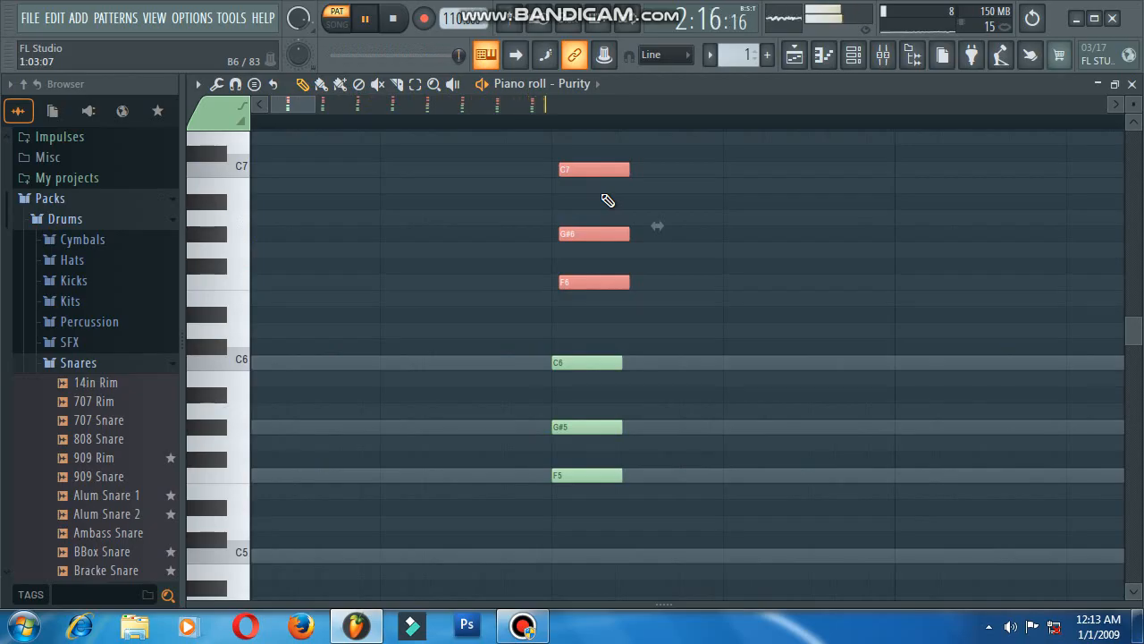
drag(624, 172, 590, 180)
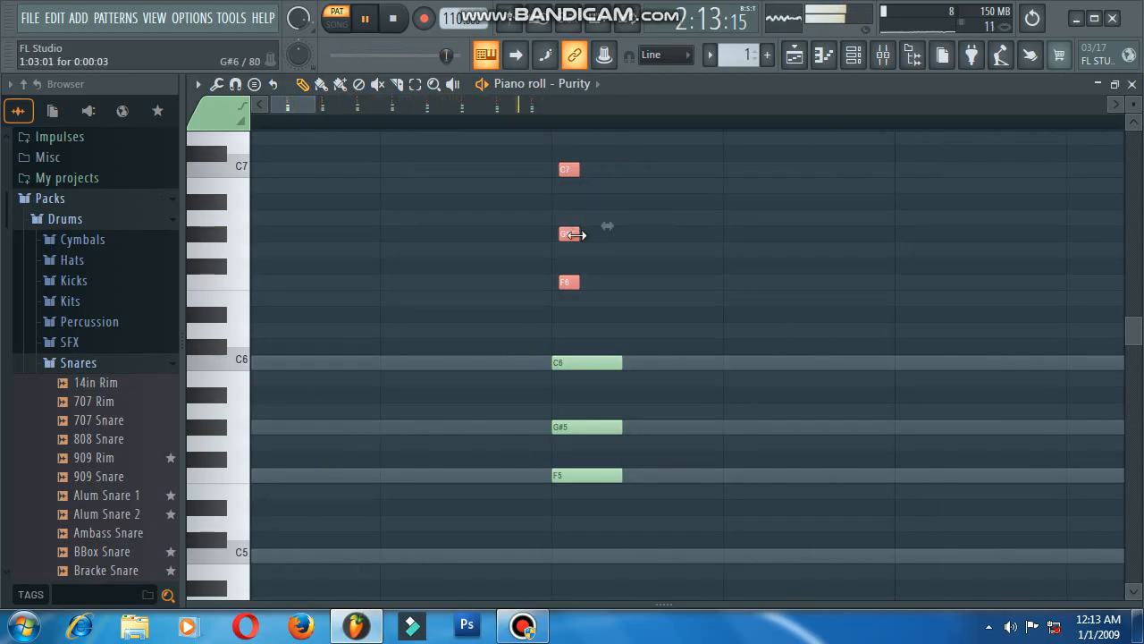
Review the octave-up notes' level offsets and shift those notes about four ticks later.
double_click(568, 233)
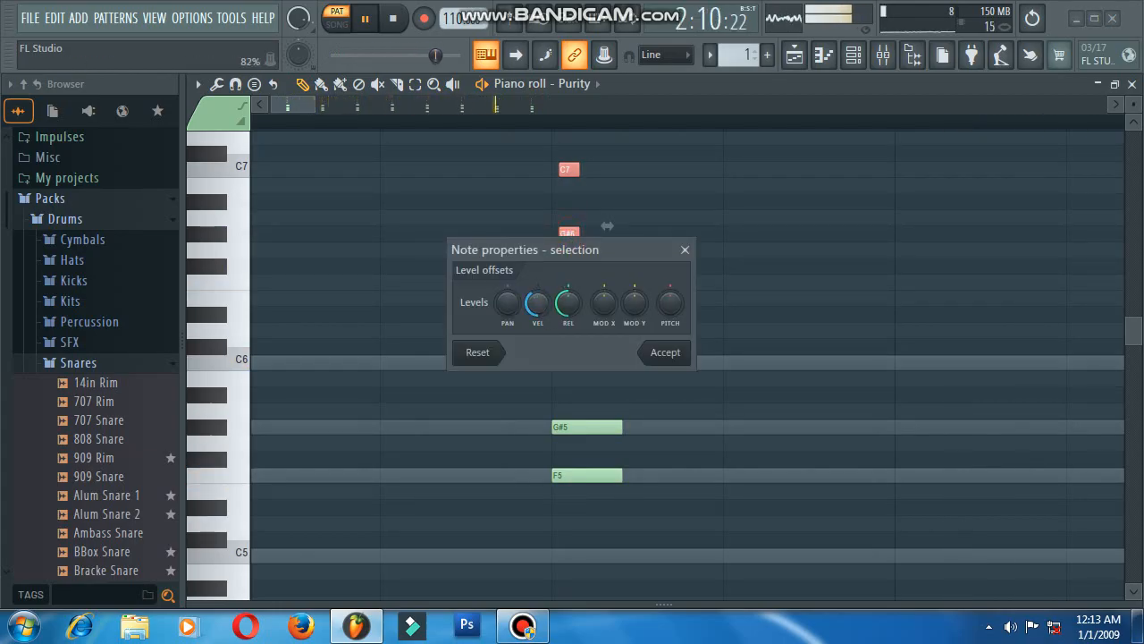
click(675, 354)
key(shift+Right)
key(shift+Right)
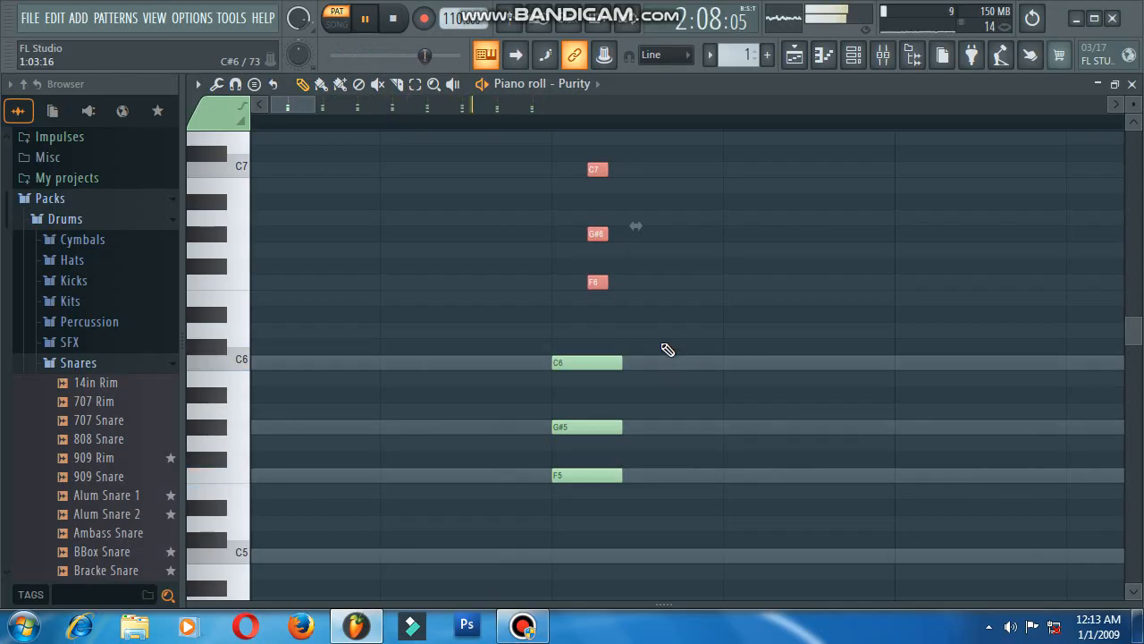
double_click(598, 285)
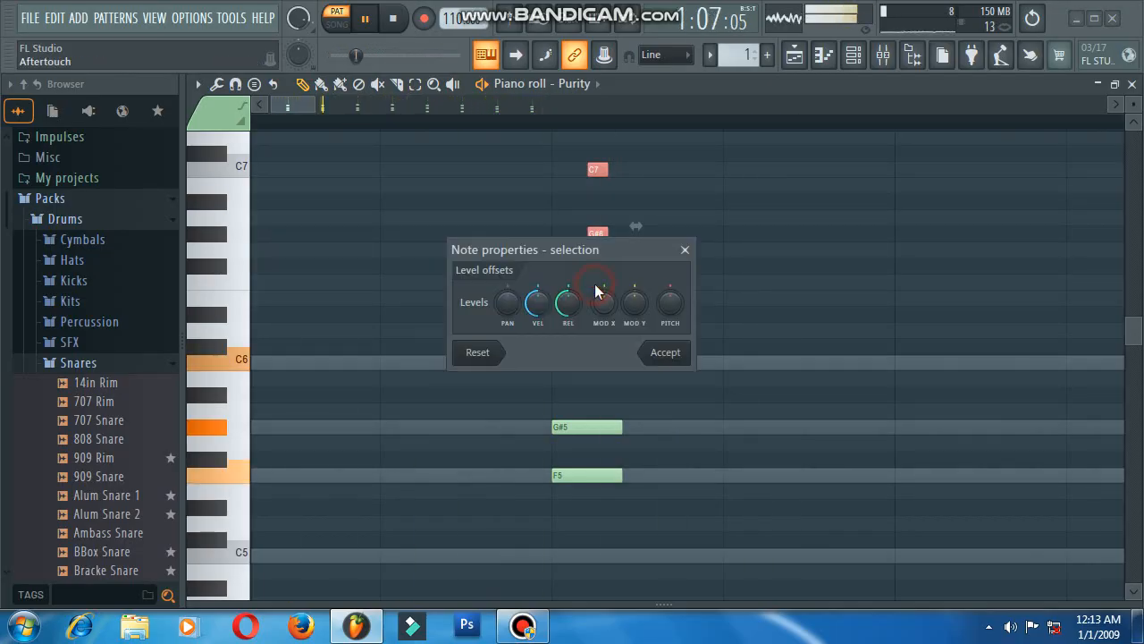
click(659, 349)
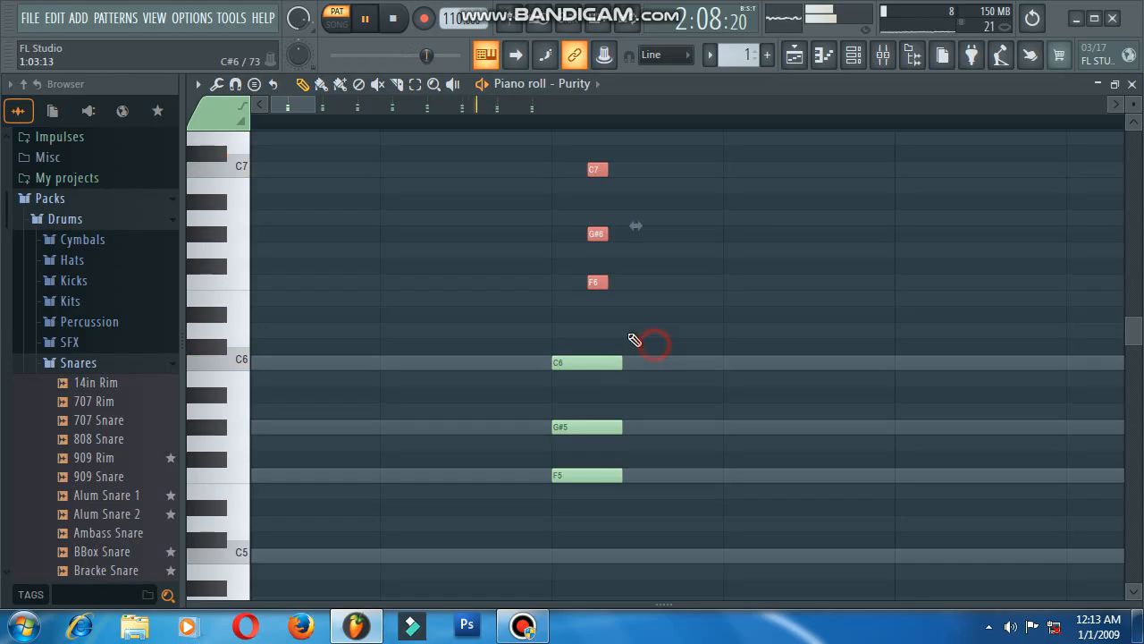
Show the channel rack and lower the FL Keys channel's volume.
click(854, 55)
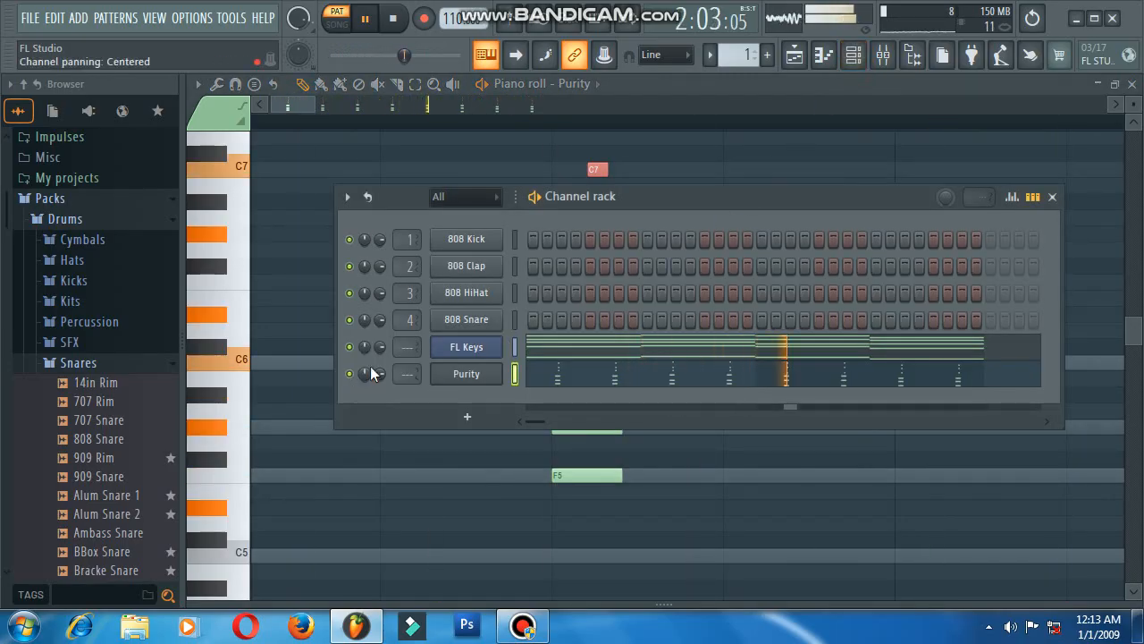
drag(380, 346, 380, 362)
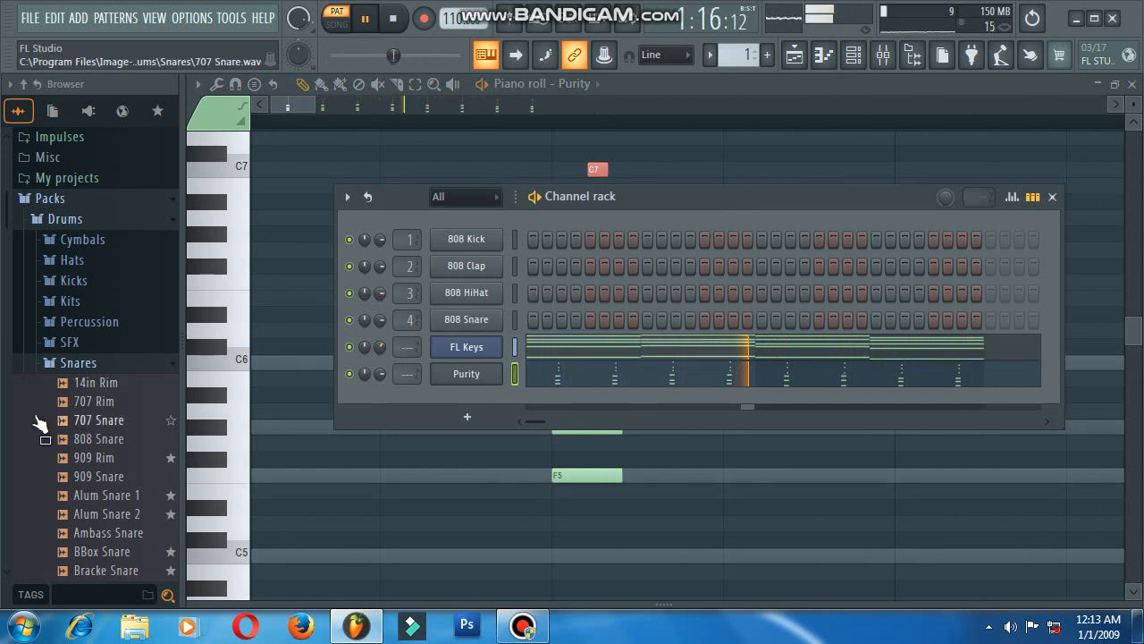
Replace the 808 Snare with the 707 Snare sample and place its hits on steps 7, 15, 23 and 31.
click(114, 404)
click(111, 420)
drag(111, 420, 472, 317)
click(536, 323)
right_click(537, 320)
click(622, 317)
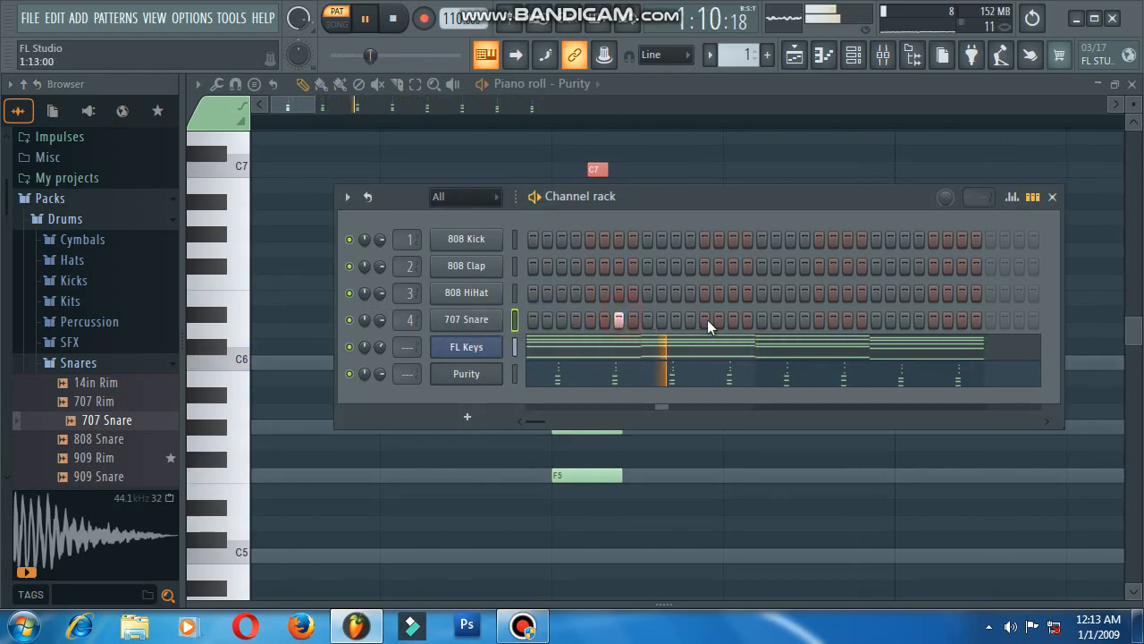
click(733, 319)
click(847, 319)
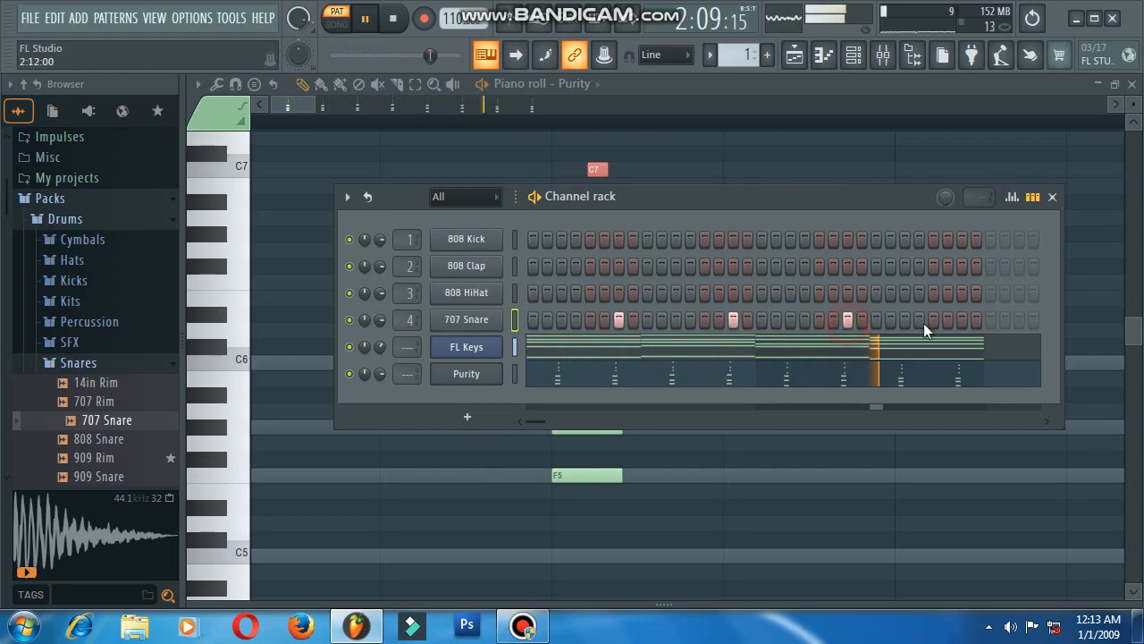
click(963, 319)
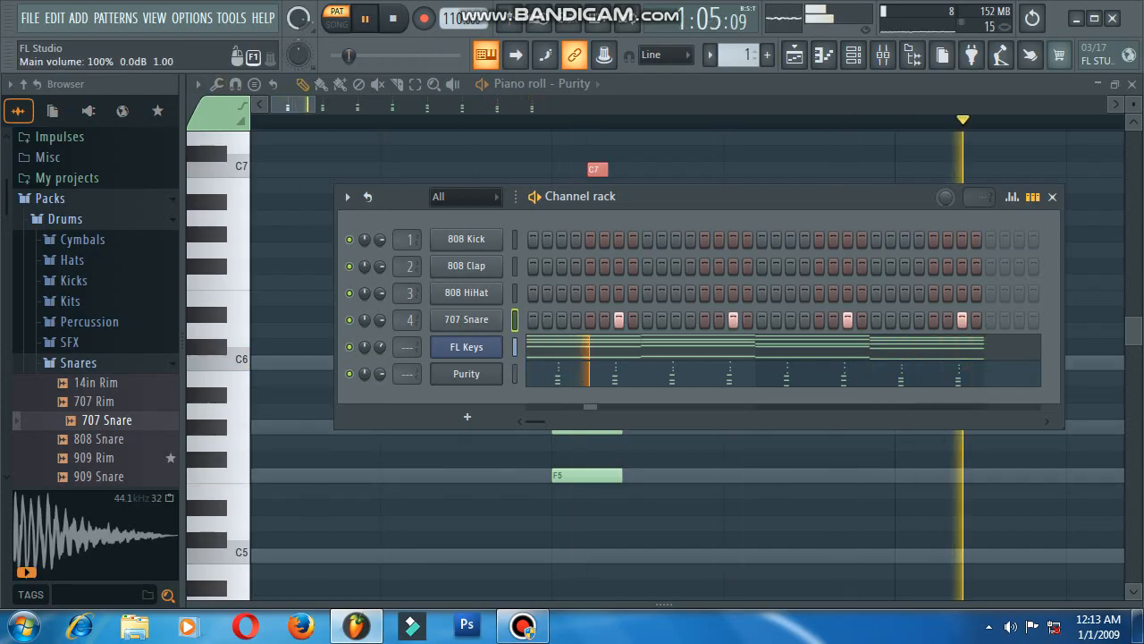
Replace the 808 Kick with the 707 Kick and place hits on steps 1, 4, 9, 12, 17, 20, 25, 28 and 31.
click(83, 282)
drag(115, 177, 555, 236)
click(534, 238)
click(576, 238)
click(647, 239)
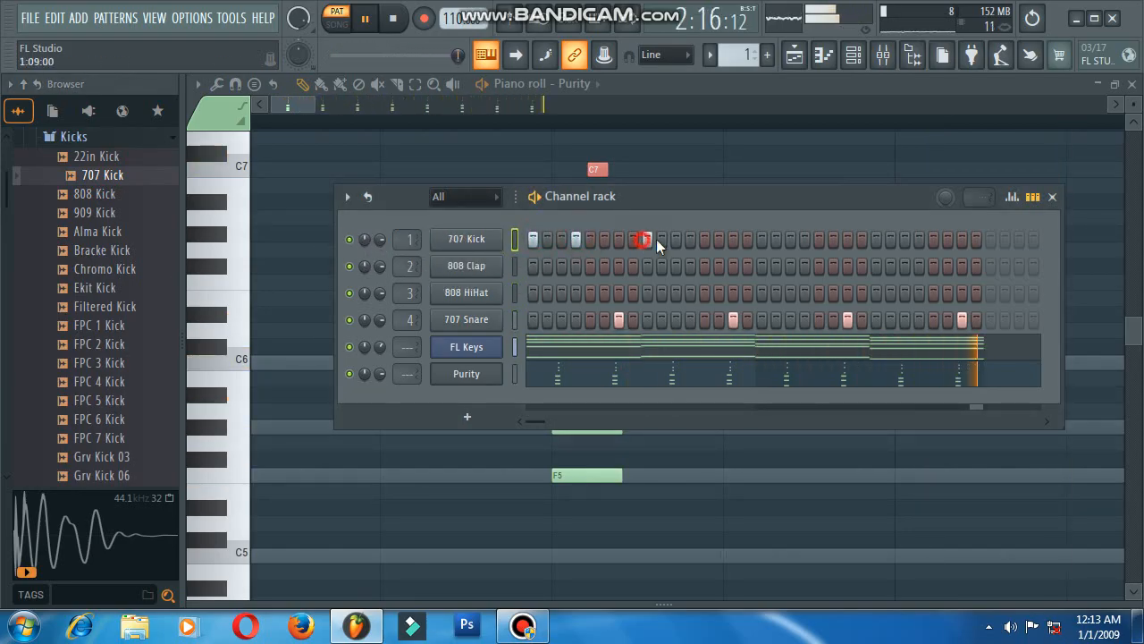
click(691, 238)
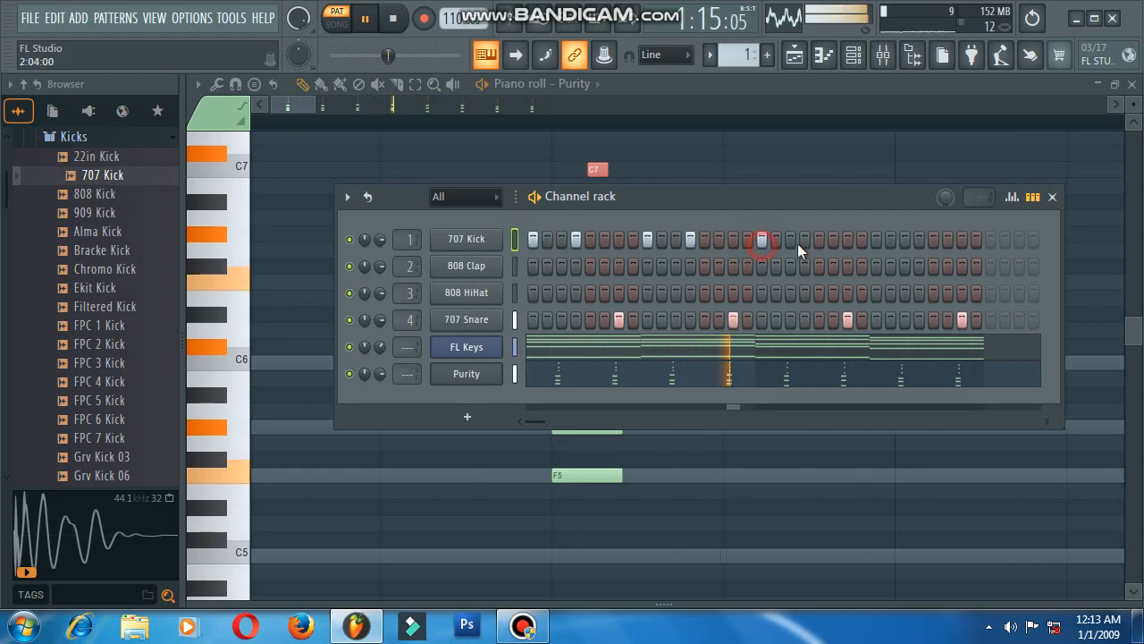
click(876, 239)
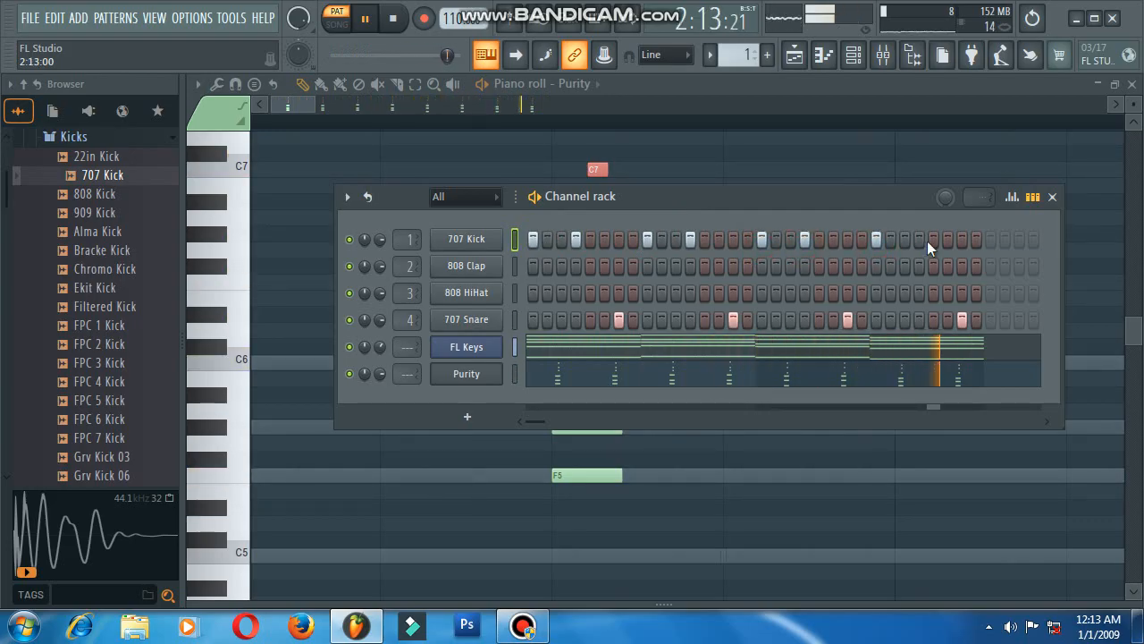
click(918, 238)
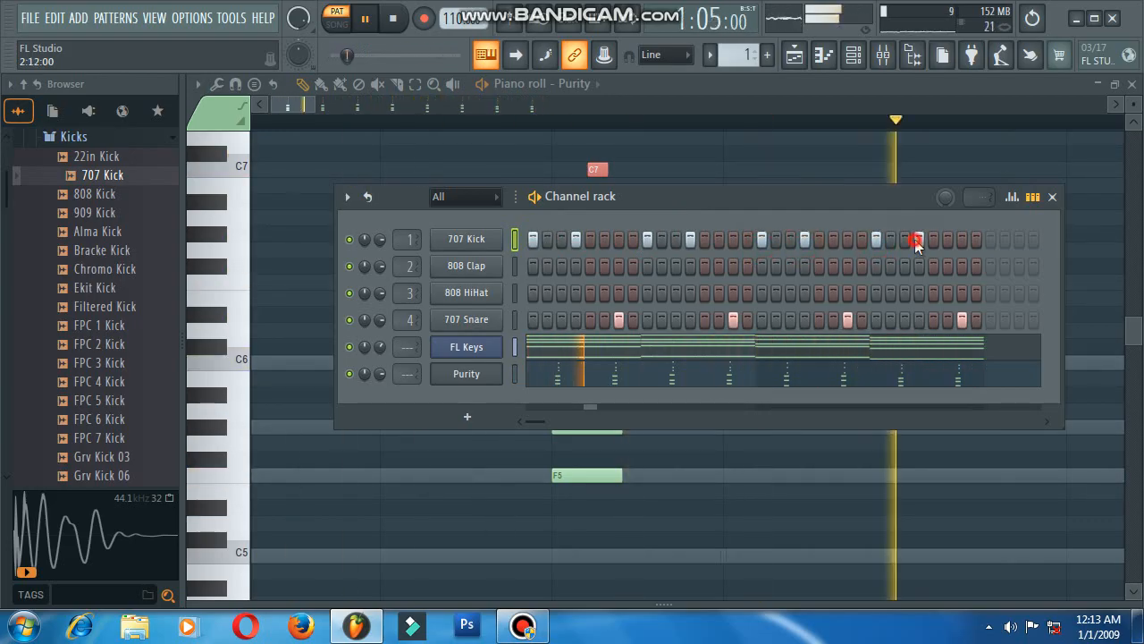
click(960, 238)
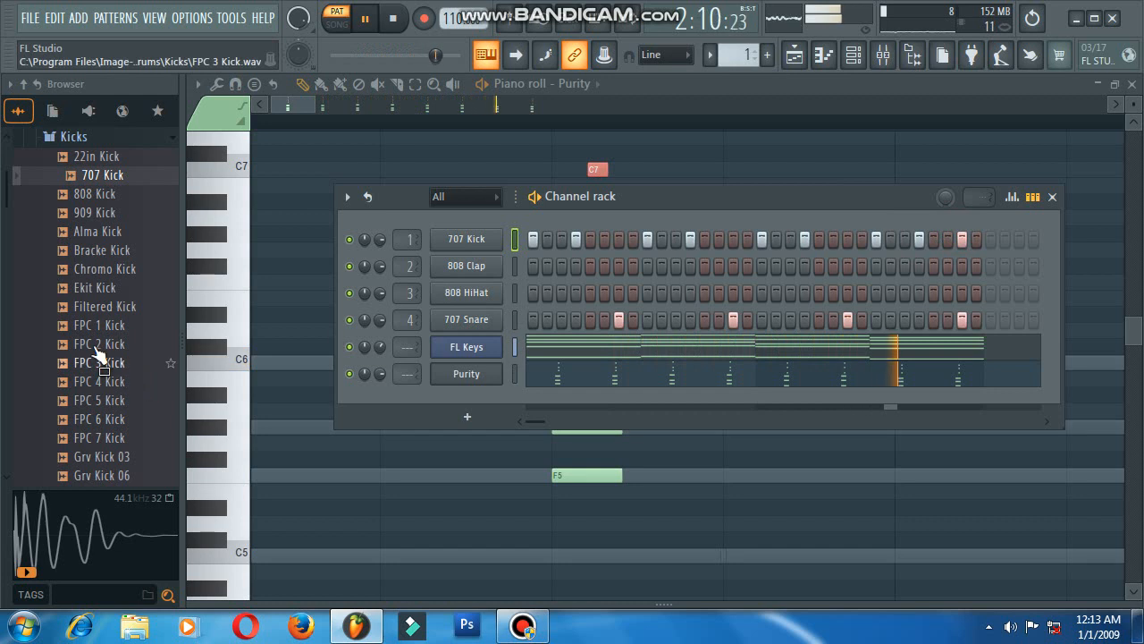
Replace the 808 Clap with the 909 CH 1 hat on all 32 steps and lower that channel's volume.
scroll(98, 357, up, 2)
click(71, 226)
click(85, 230)
mouse_move(487, 271)
mouse_down()
mouse_move(823, 295)
mouse_move(977, 275)
mouse_up()
drag(380, 265, 380, 295)
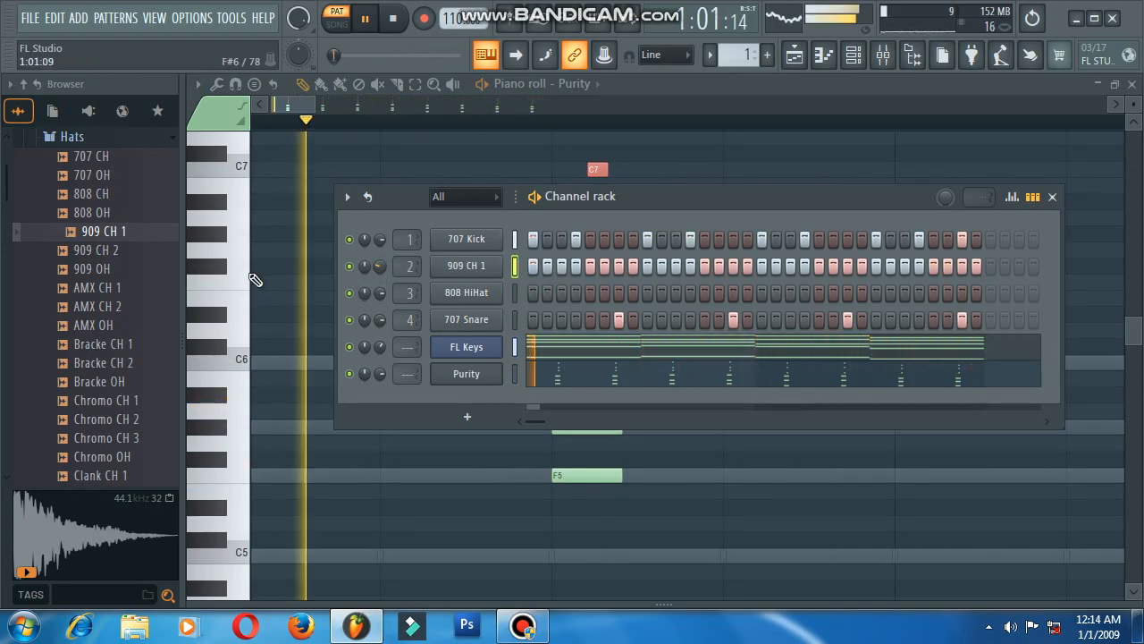
Replace the 808 HiHat channel's sound with the 808 CH sample from the Hats folder.
scroll(112, 331, up, 1)
scroll(112, 330, up, 5)
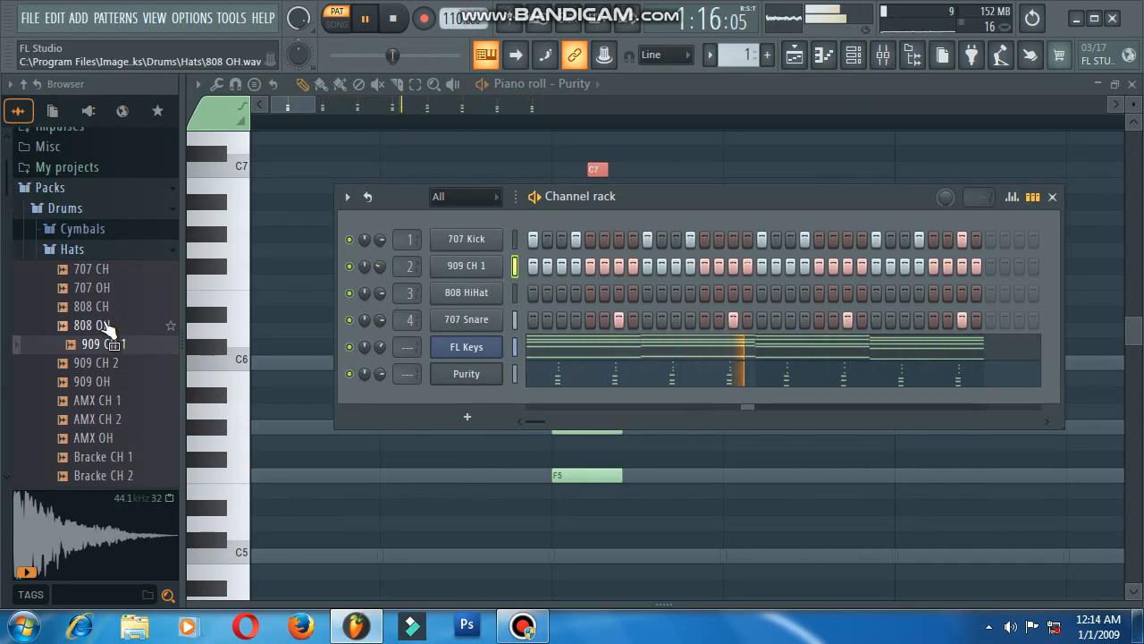
drag(105, 304, 72, 324)
click(99, 306)
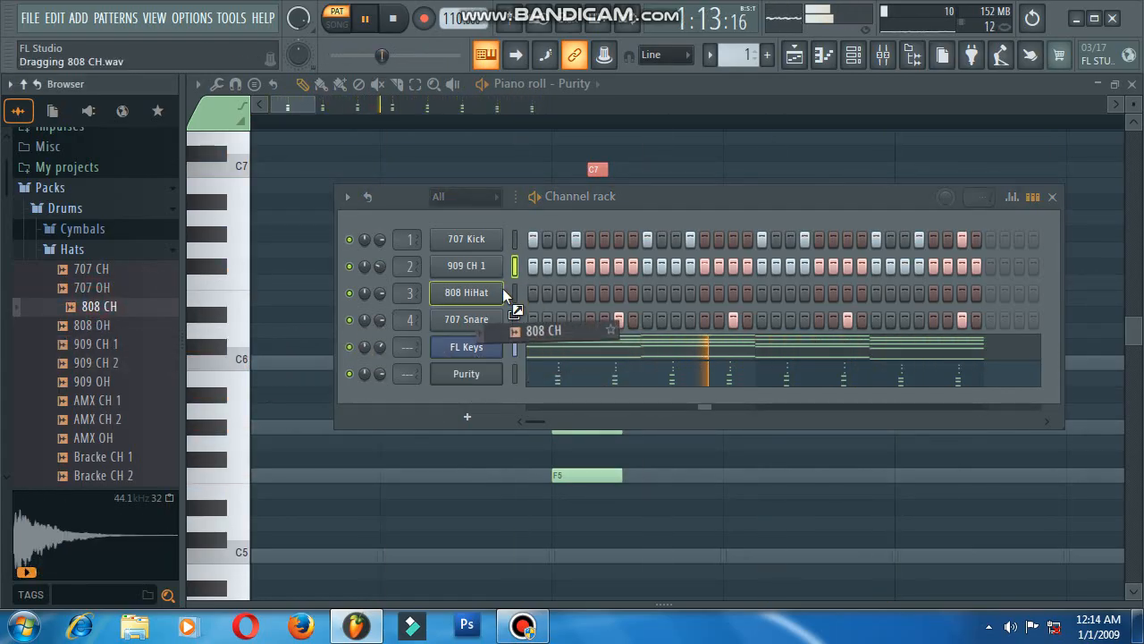
drag(503, 290, 500, 293)
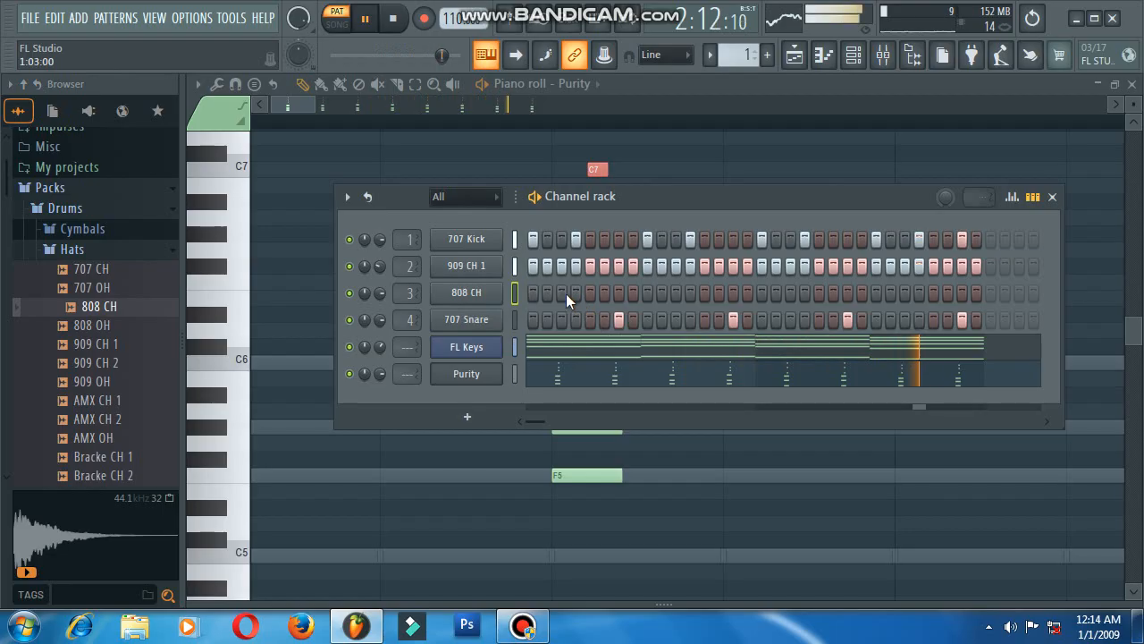
Program 808 CH hits on steps 1, 4, 7, 9, 12 and 15, and on 17, 20, 23, 25, 28 and 31.
click(543, 295)
right_click(544, 297)
click(534, 296)
click(576, 295)
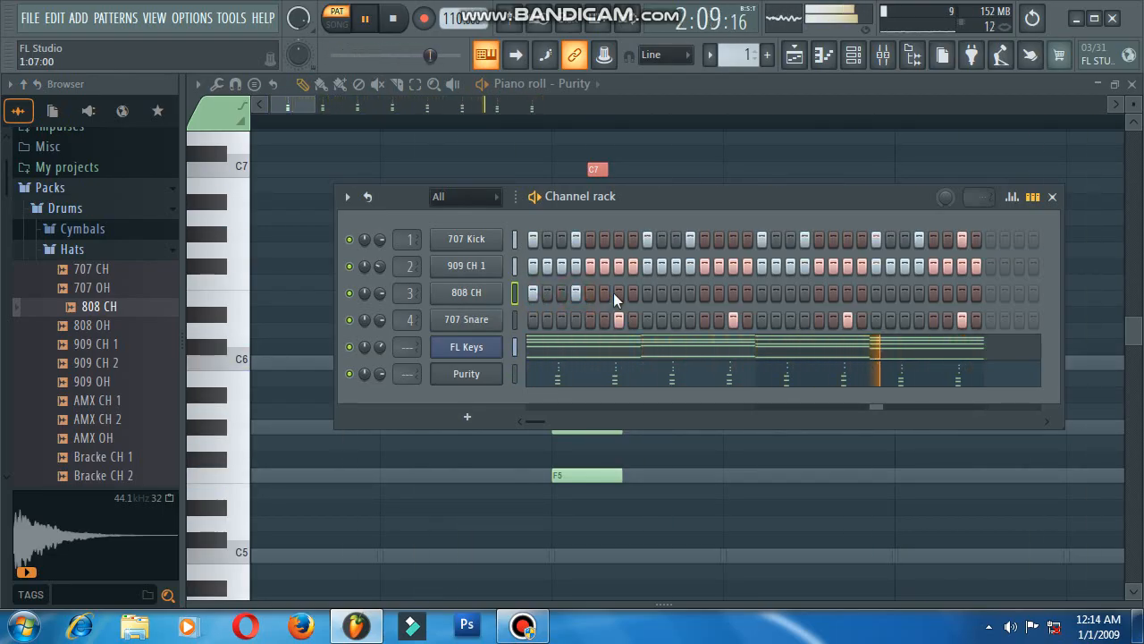
click(647, 295)
click(690, 295)
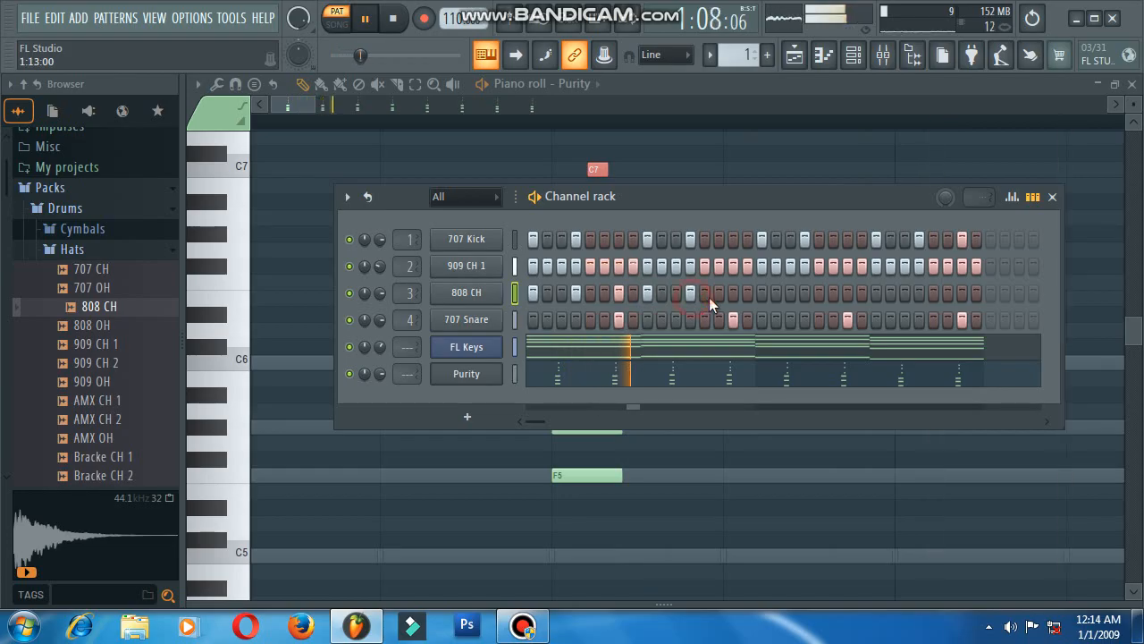
click(733, 292)
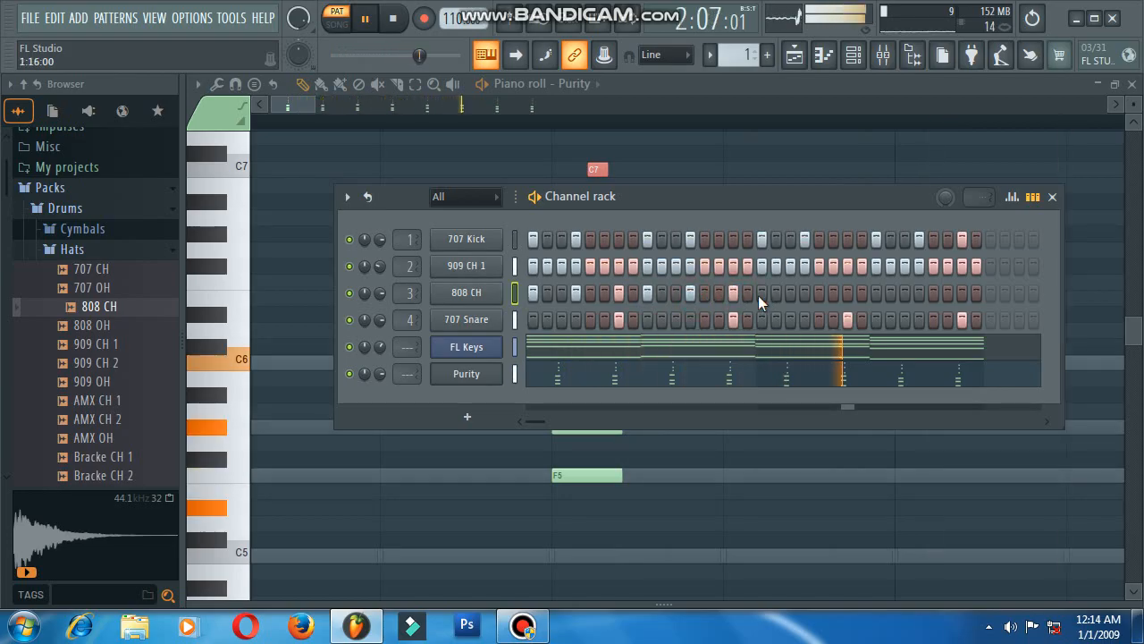
click(761, 294)
click(805, 298)
click(848, 293)
click(878, 291)
click(918, 293)
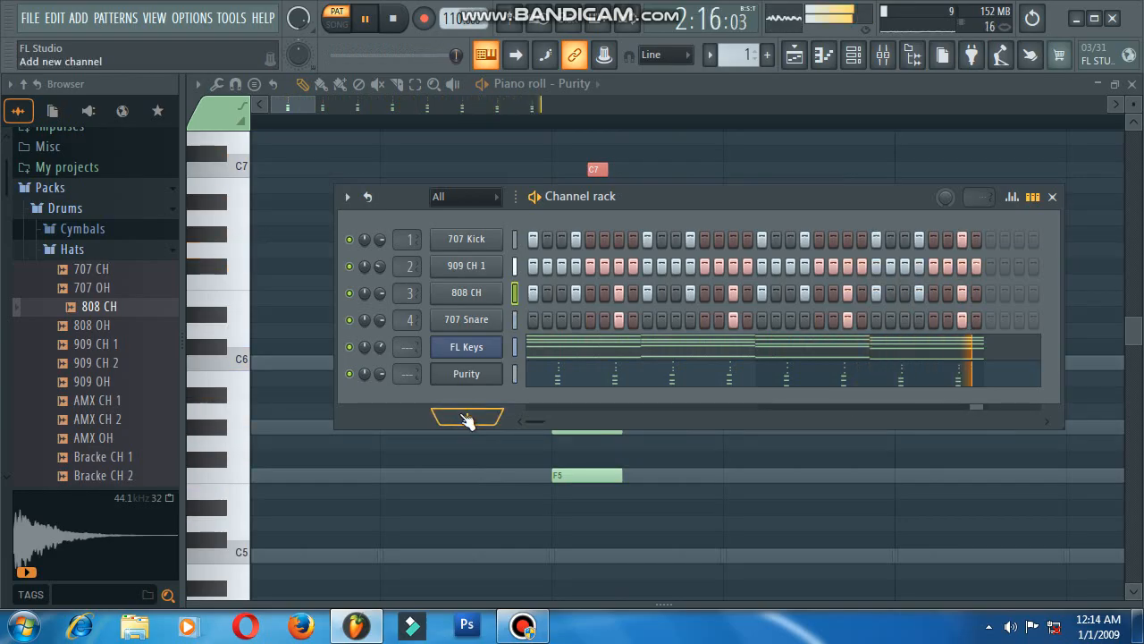
Add a Fruity DX10 channel to the rack and load its eFlute preset.
click(640, 349)
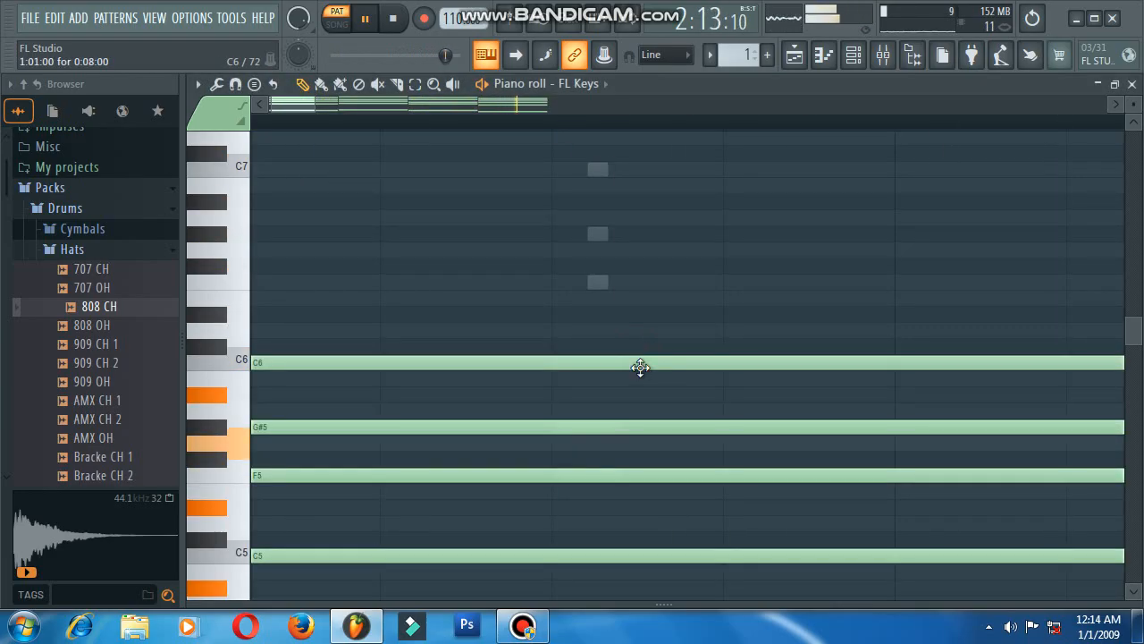
scroll(640, 368, down, 3)
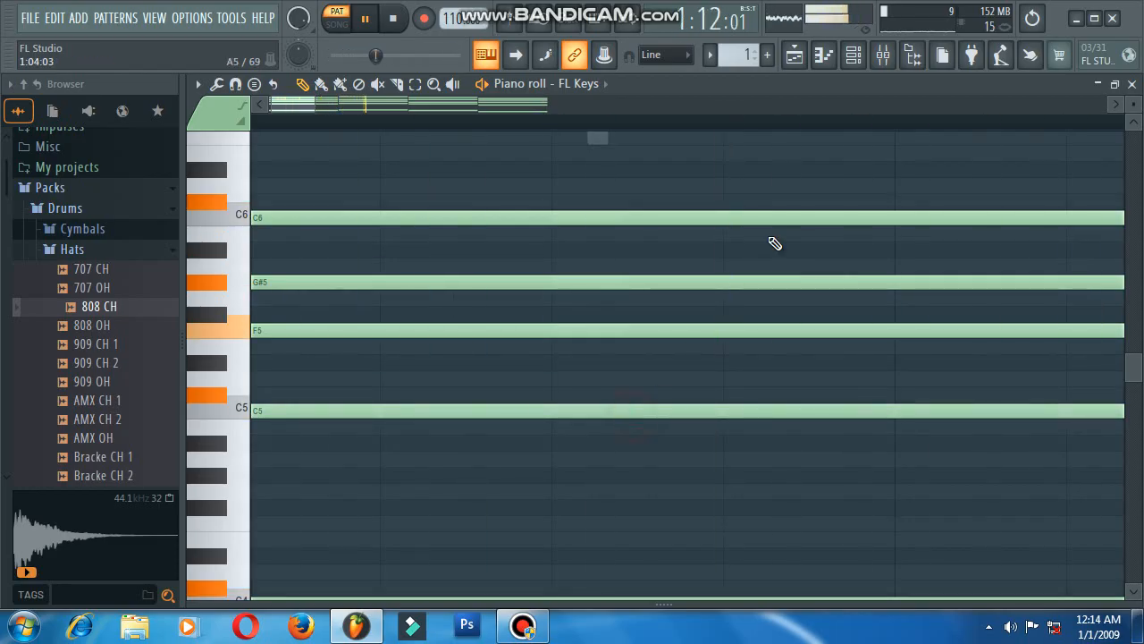
click(845, 58)
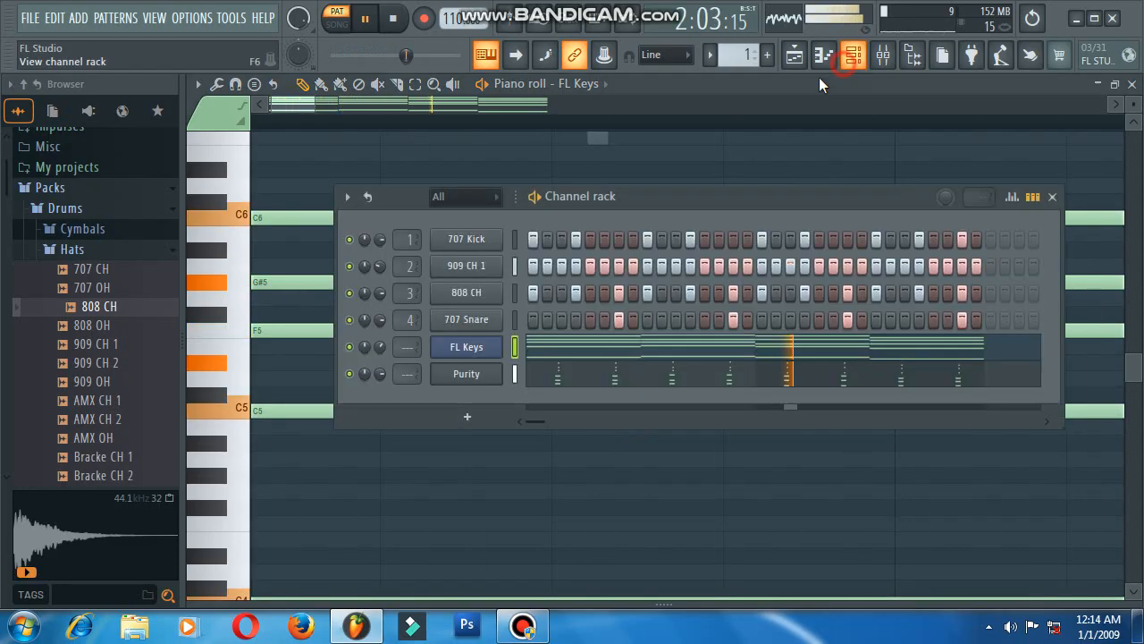
click(490, 417)
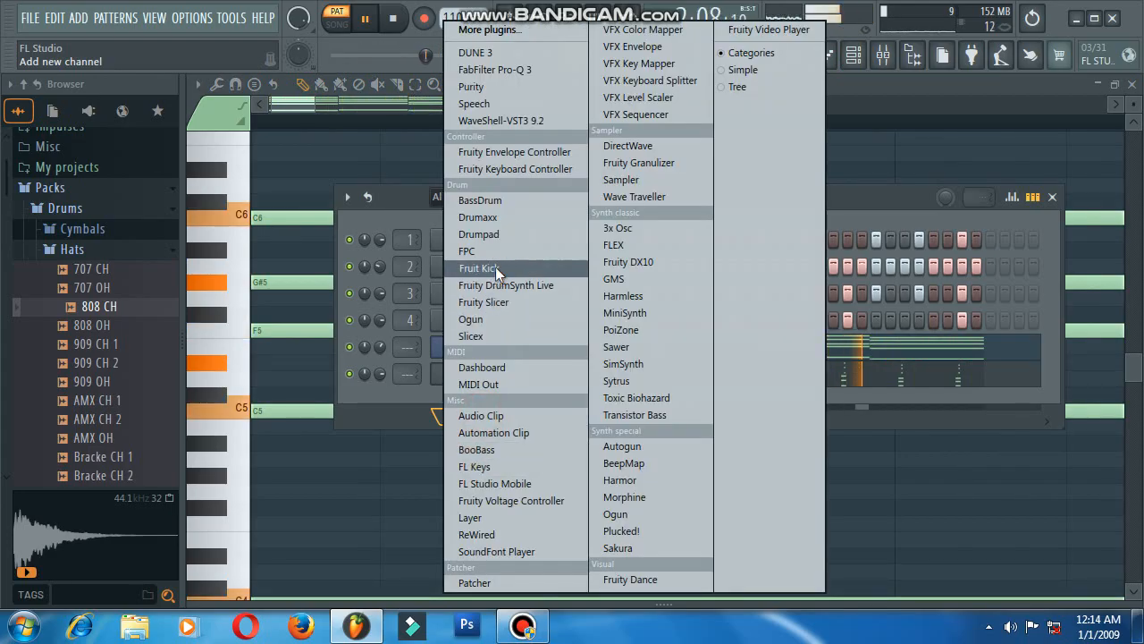
click(657, 261)
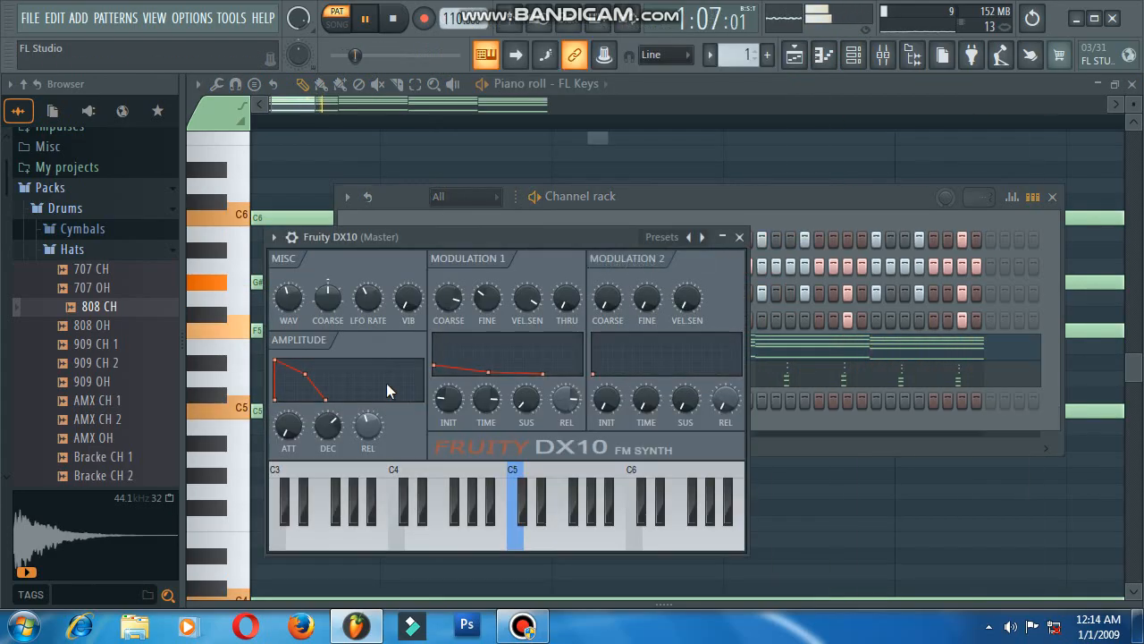
click(663, 238)
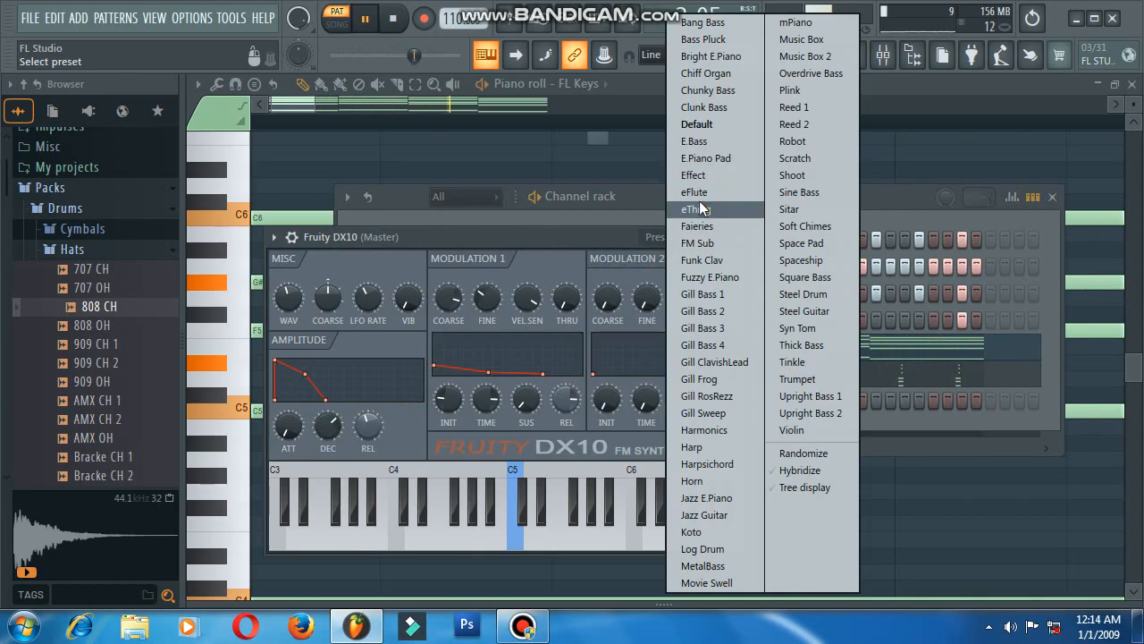
click(696, 191)
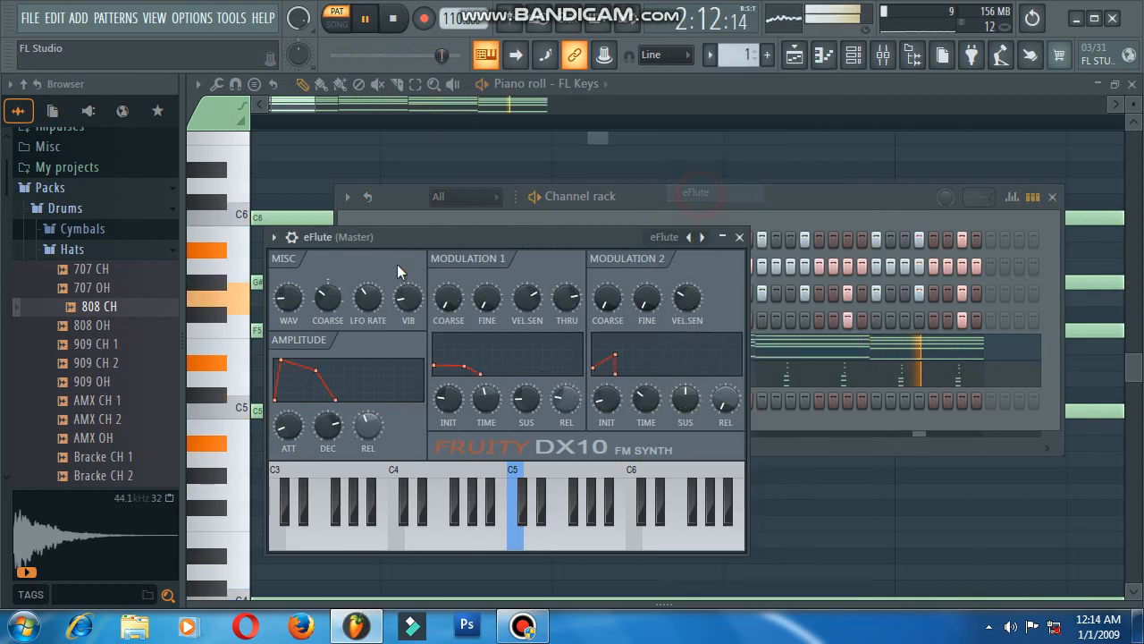
In the eFlute channel's piano roll, place one-step C5 notes on steps 1 and 4 of bar 1.
click(274, 237)
click(301, 225)
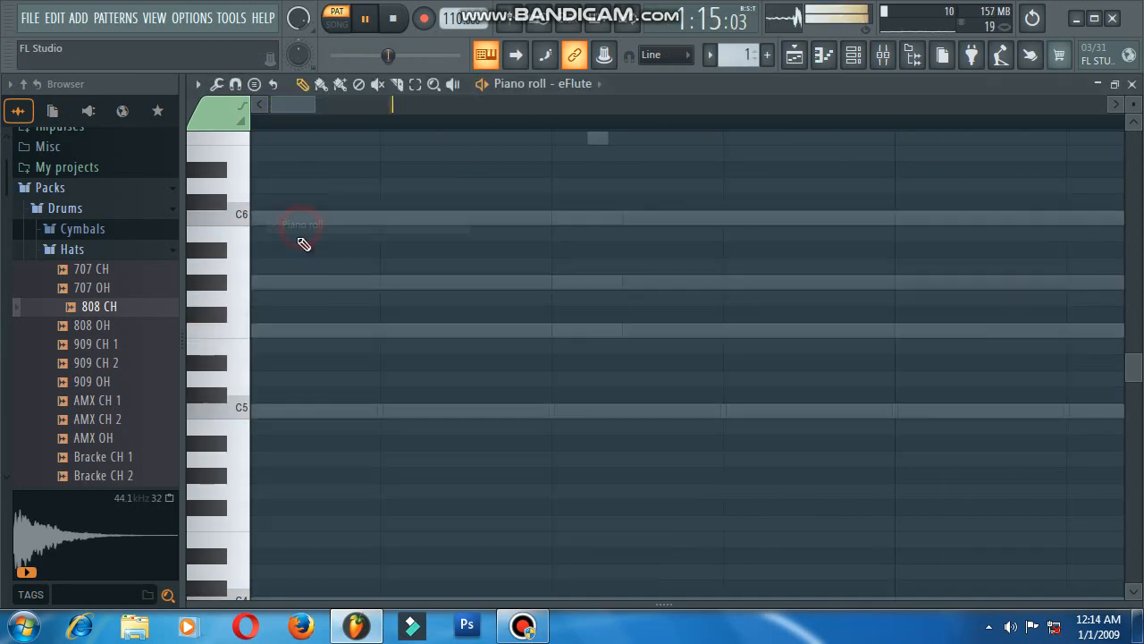
click(266, 408)
key(space)
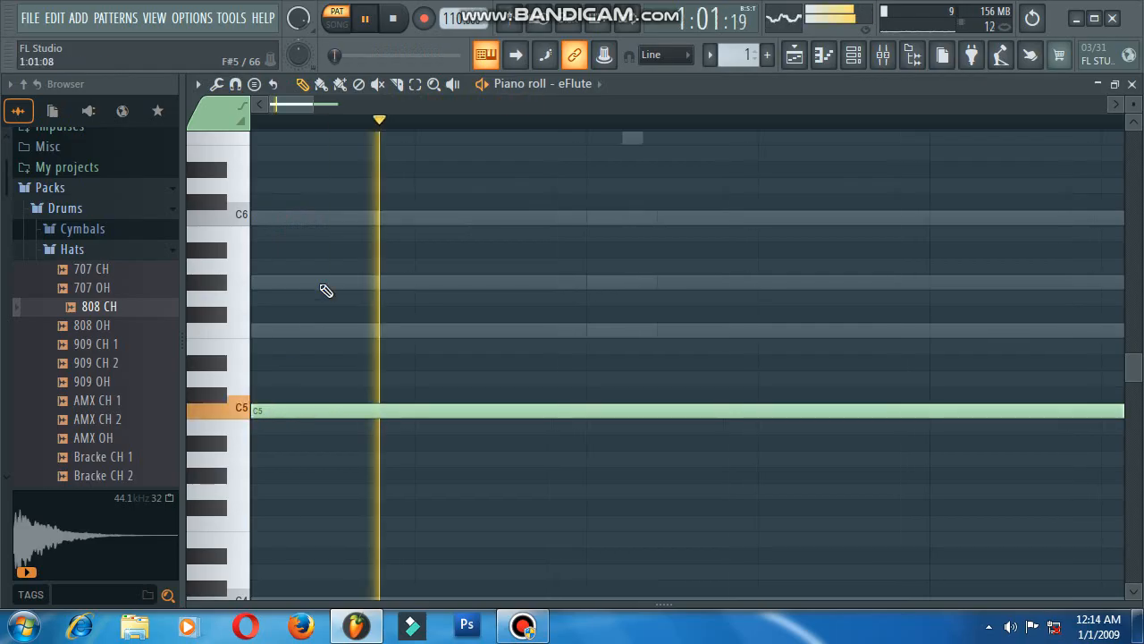
drag(311, 108, 798, 108)
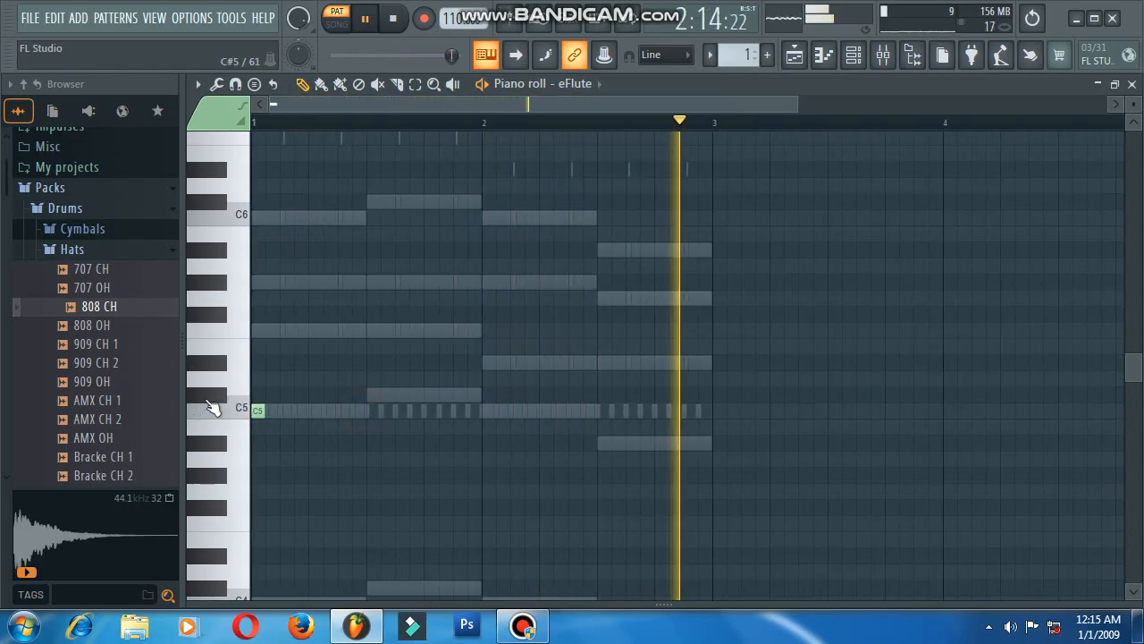
scroll(269, 398, up, 3)
key(space)
click(379, 410)
key(space)
key(space)
key(space)
drag(369, 410, 339, 410)
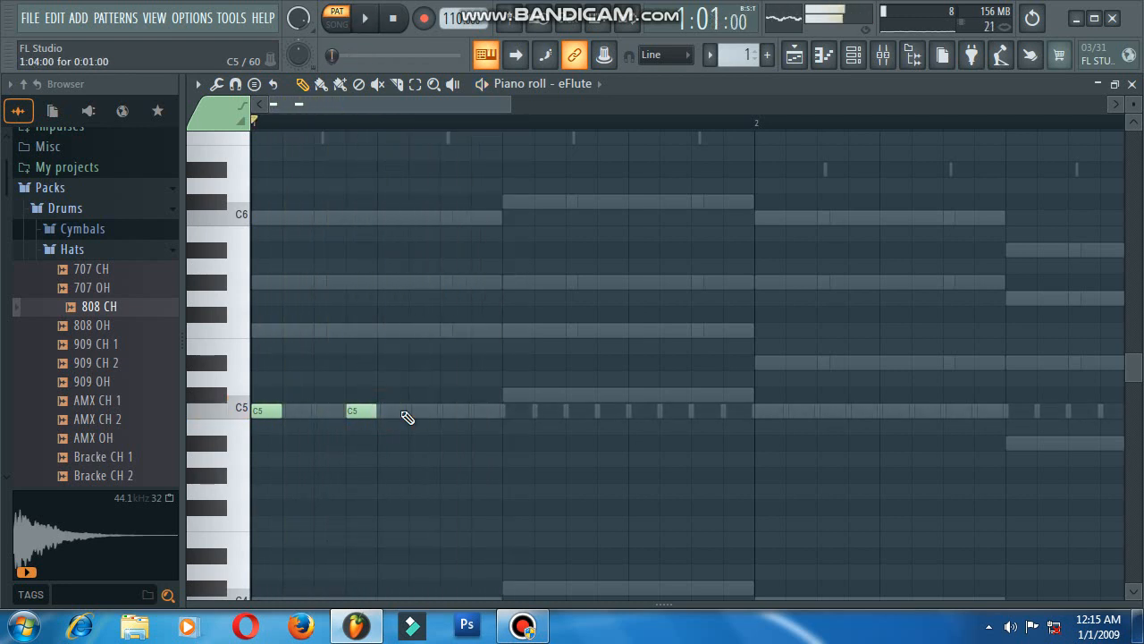
Add one-step C#5 notes on steps 9 and 12 of bar 1 in the eFlute part.
click(511, 395)
click(629, 393)
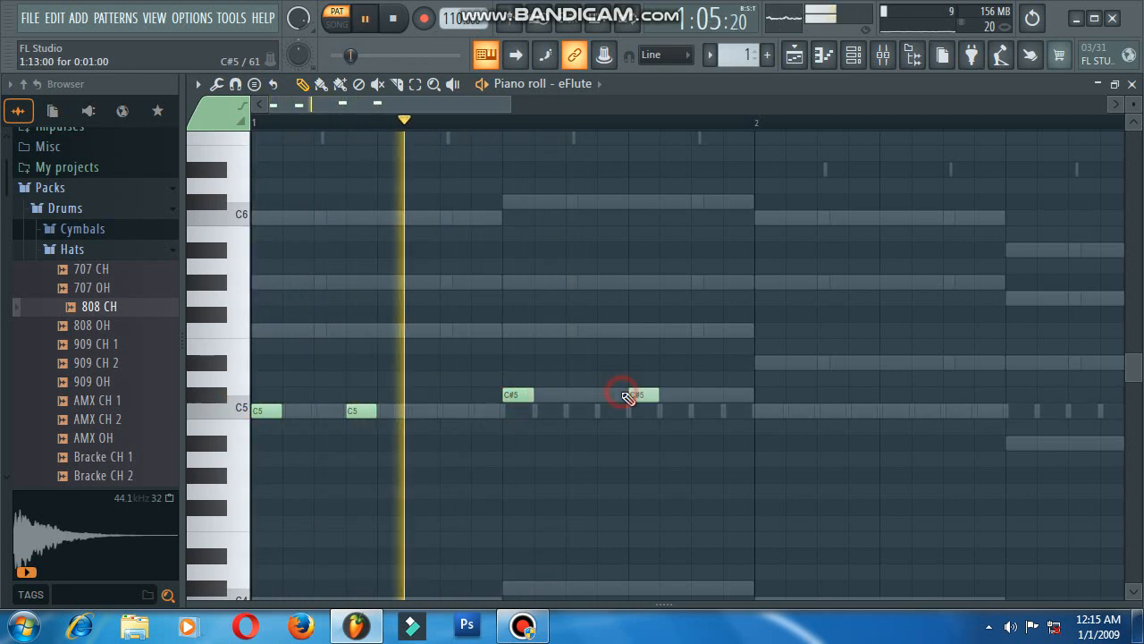
drag(636, 393, 603, 395)
Continue the eFlute part in bar 2 with C5 on steps 1 and 4 and A#4 on steps 9, 12 and 15.
scroll(603, 395, down, 2)
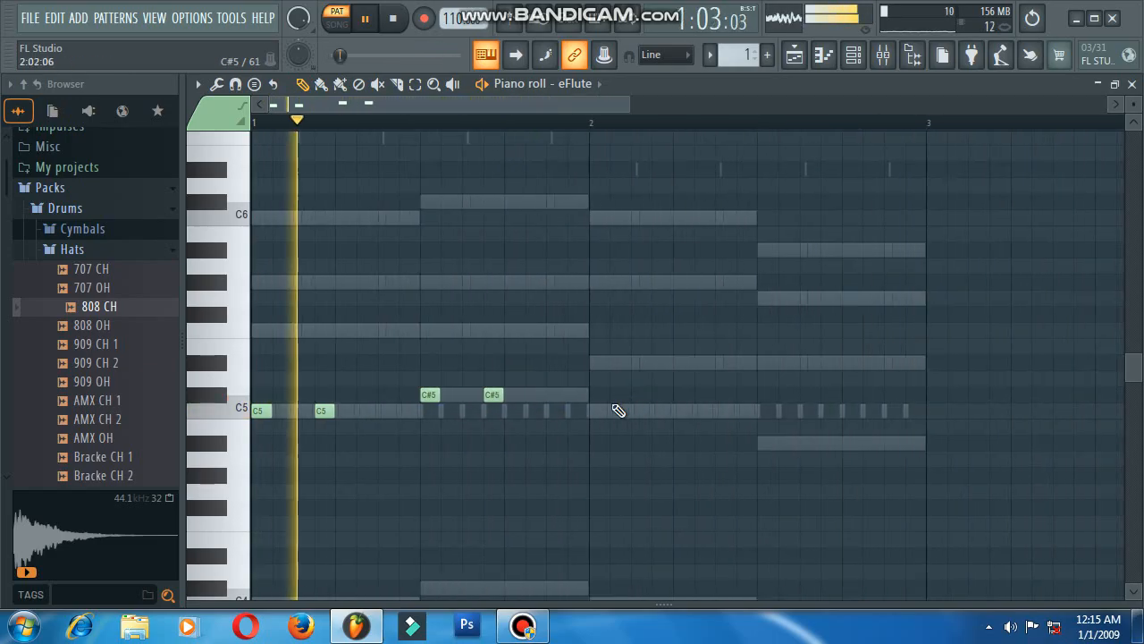
click(593, 410)
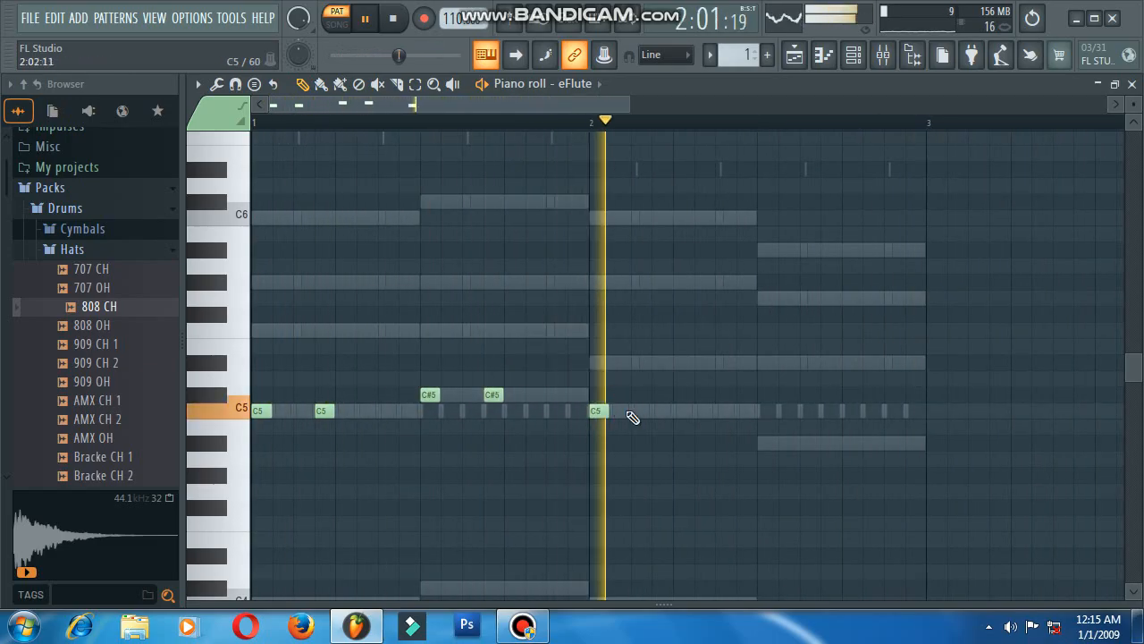
click(653, 411)
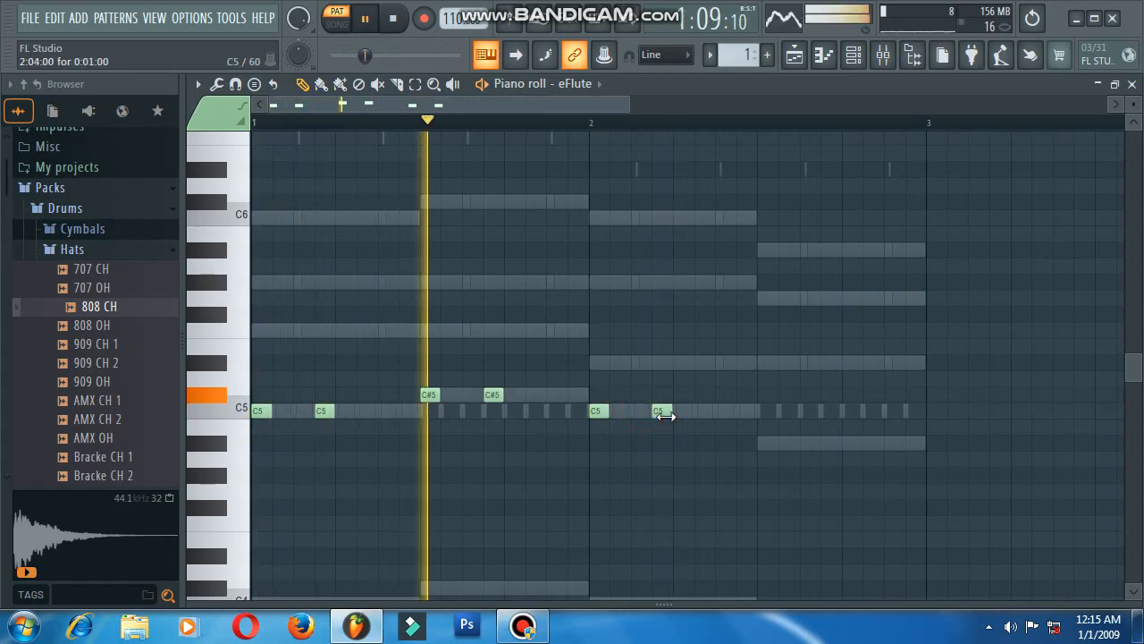
click(762, 442)
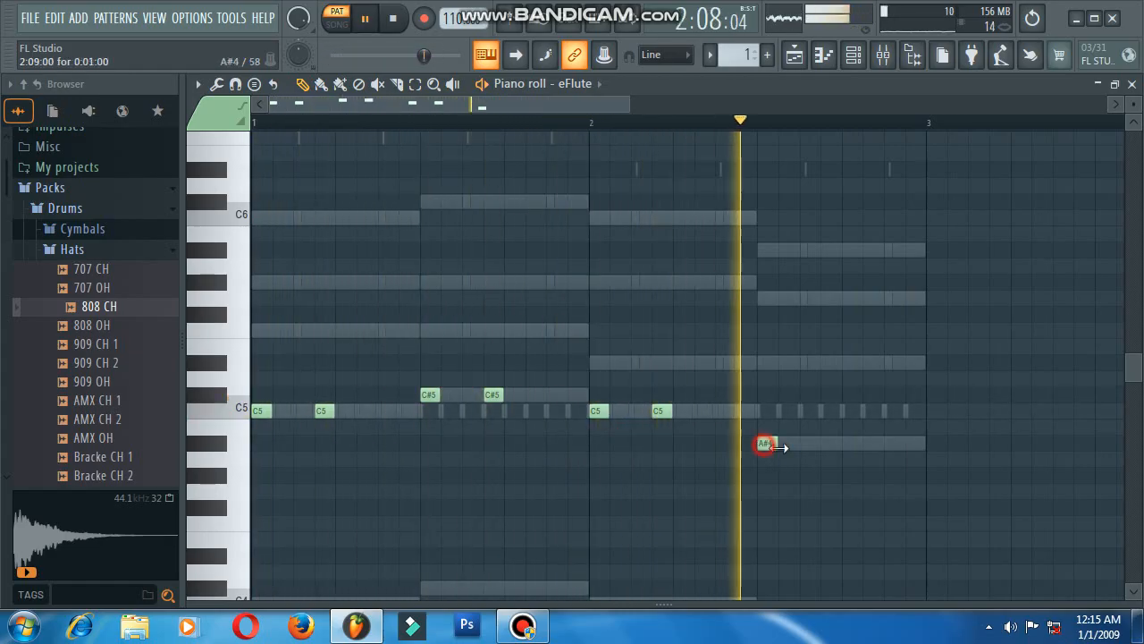
click(828, 444)
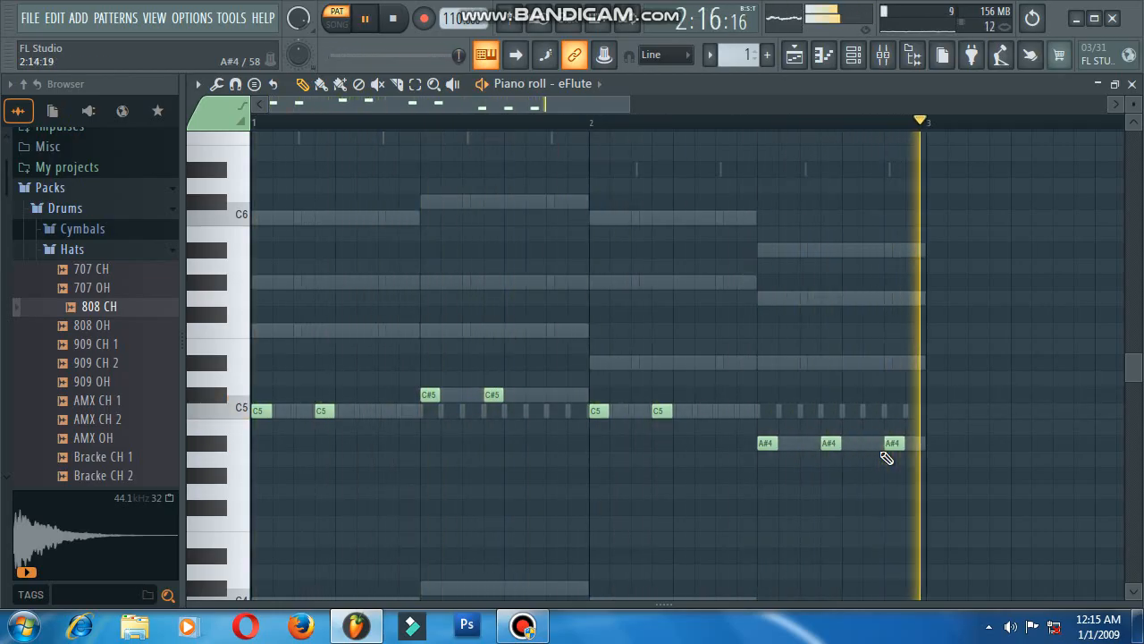
Replay the pattern from the start and add a one-step C6 note on step 7 of bar 1.
key(space)
key(space)
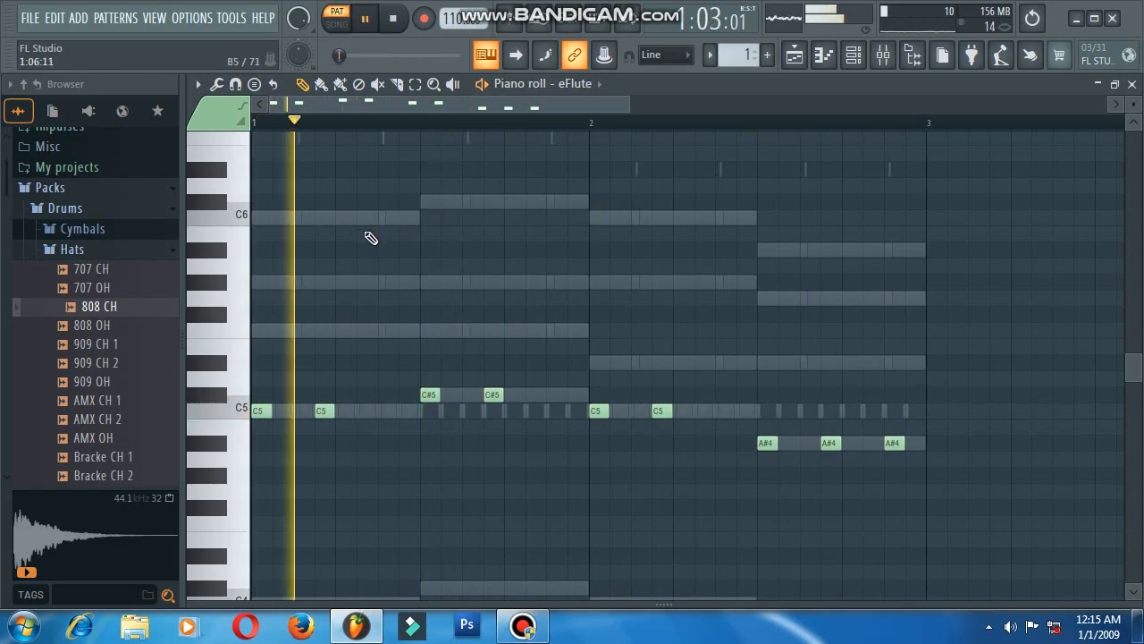
key(space)
key(space)
click(381, 218)
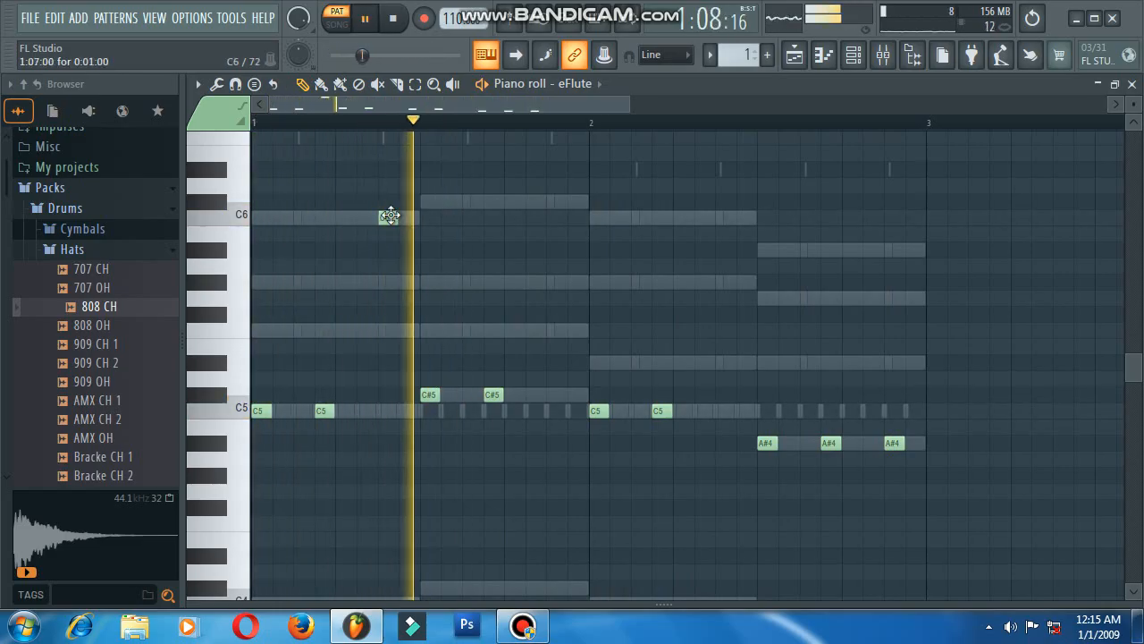
Add one-step eFlute notes: C#6 on step 15 of bar 1, and C6 on step 7 and A#5 on step 15 of bar 2.
click(552, 203)
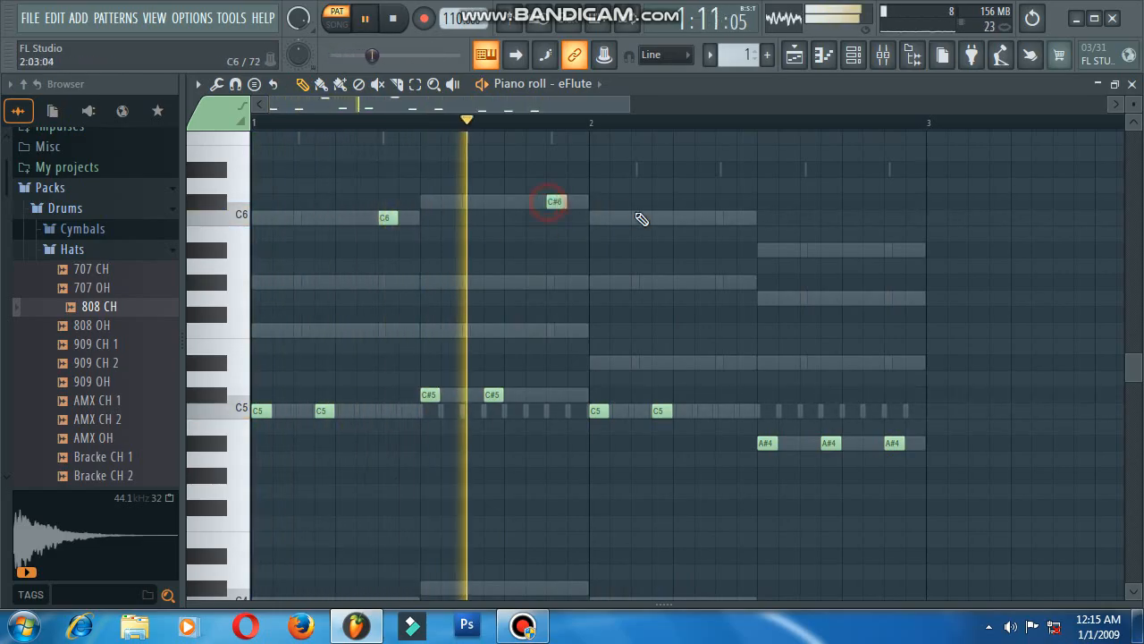
click(725, 220)
click(888, 250)
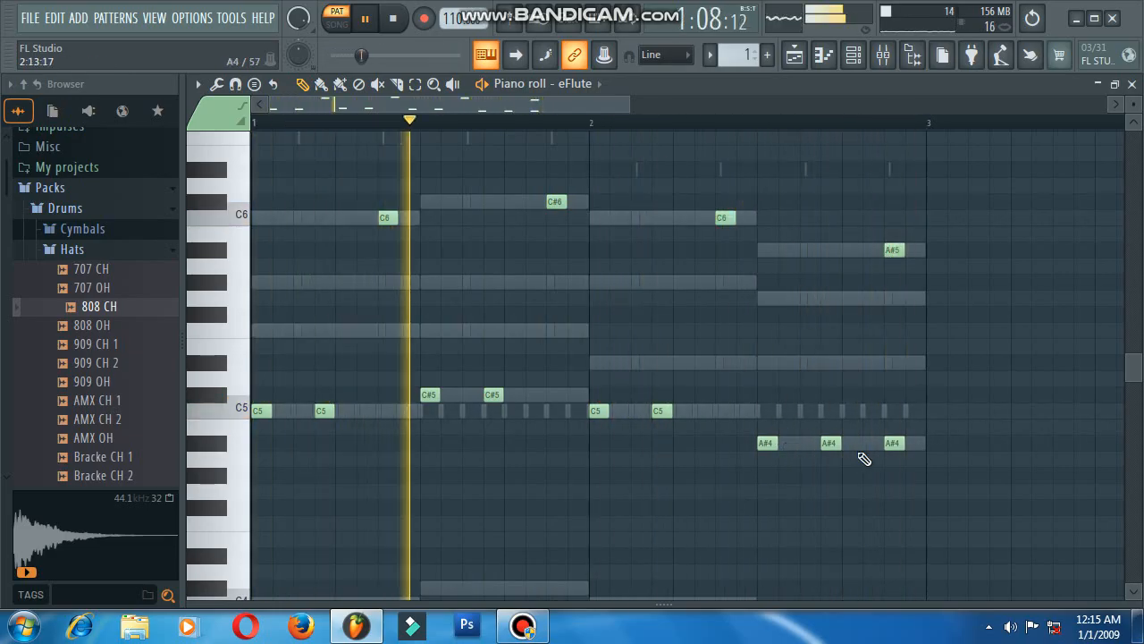
Transpose the two C5 notes at the start of bar 2 up three semitones to D#5.
drag(682, 398, 595, 429)
key(Up)
key(Up)
key(Up)
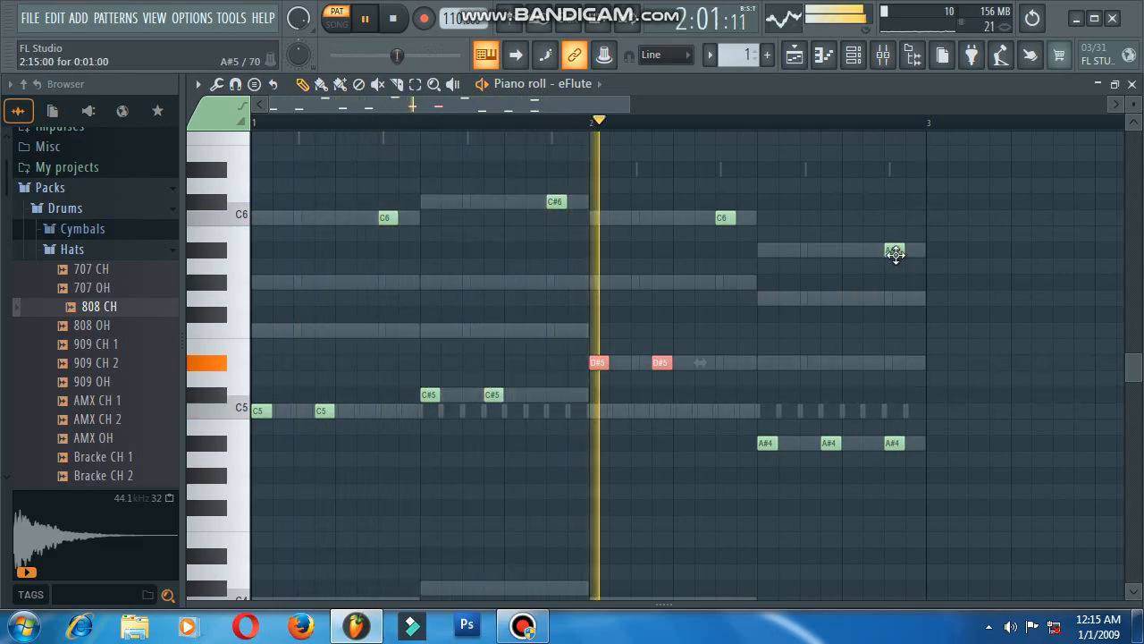
Turn on slide and portamento for the A#5 note on step 15 of bar 2 and shorten it to about a third of a step.
double_click(895, 251)
click(465, 286)
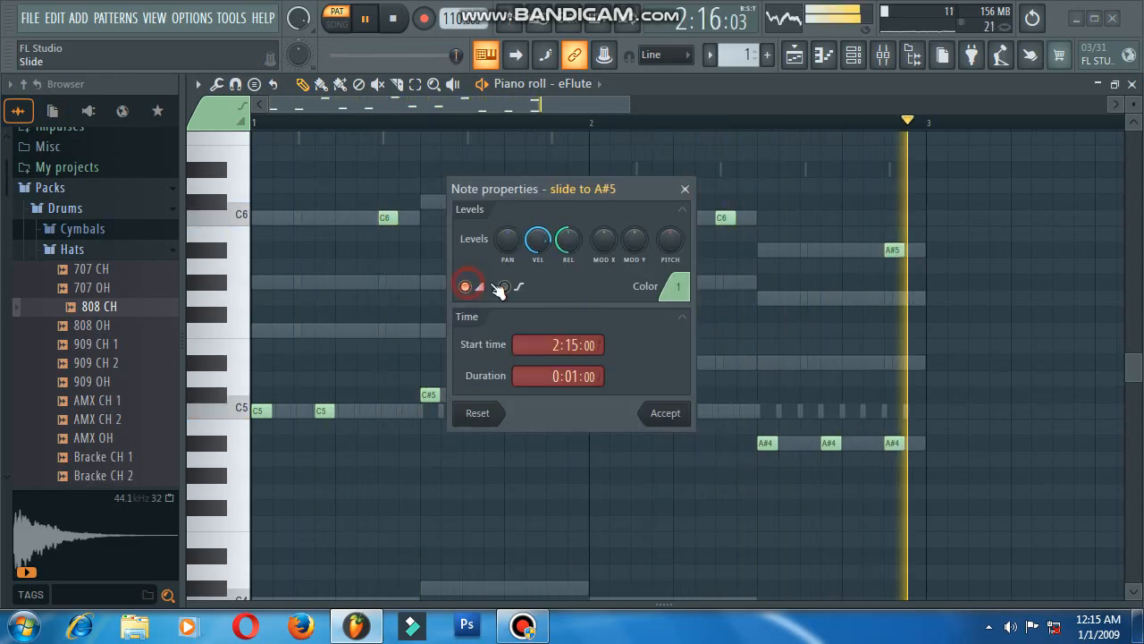
click(504, 286)
click(665, 413)
scroll(851, 373, up, 3)
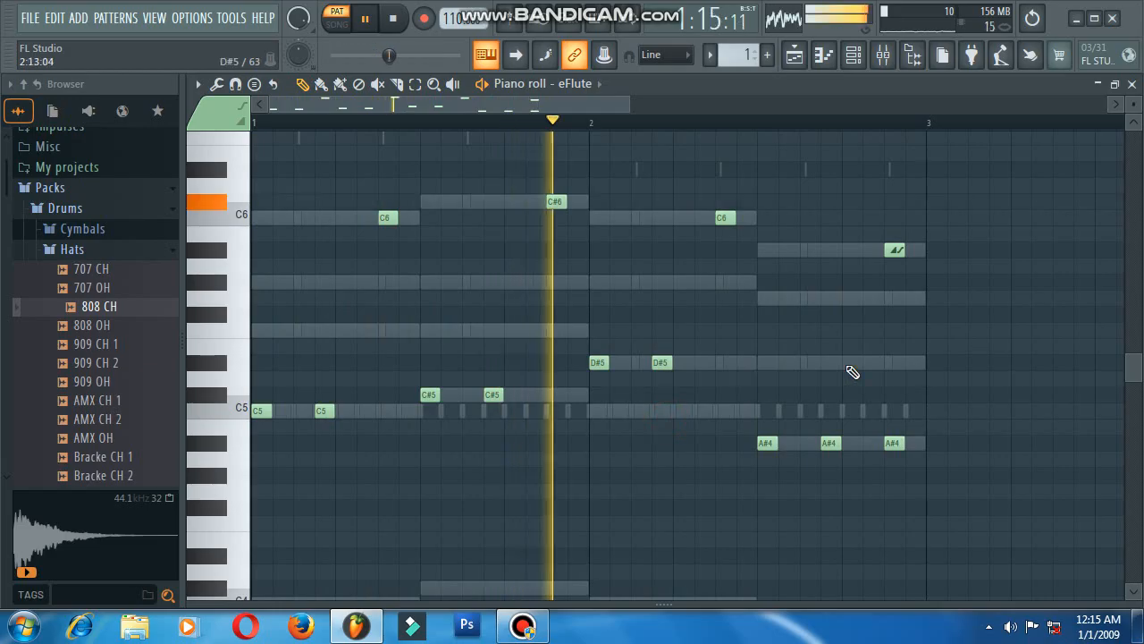
scroll(913, 335, up, 4)
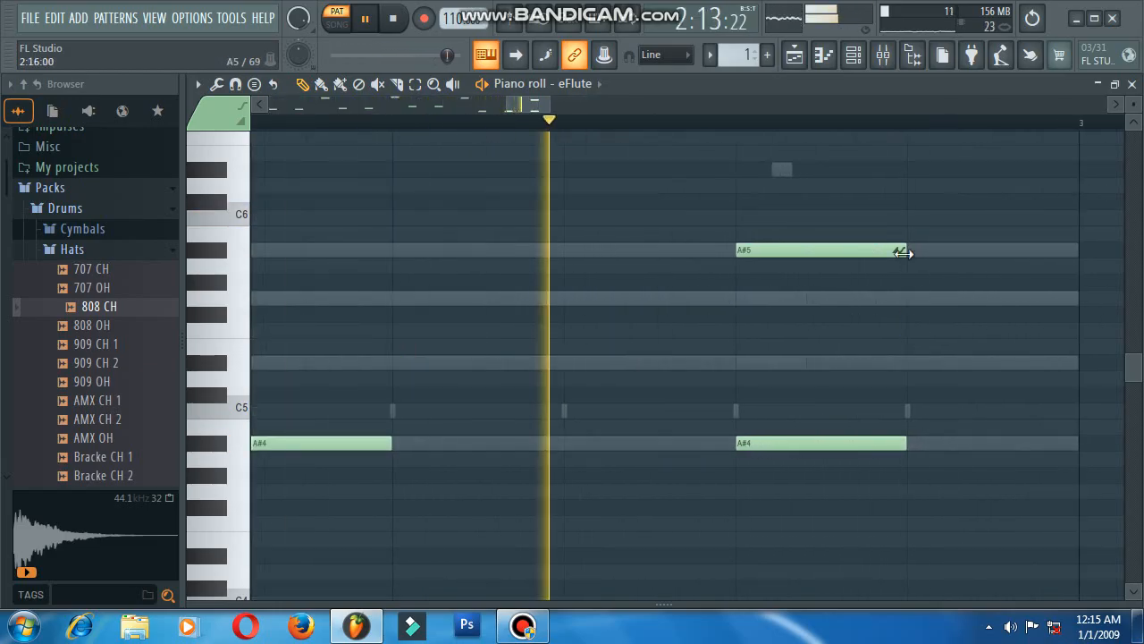
scroll(792, 267, down, 4)
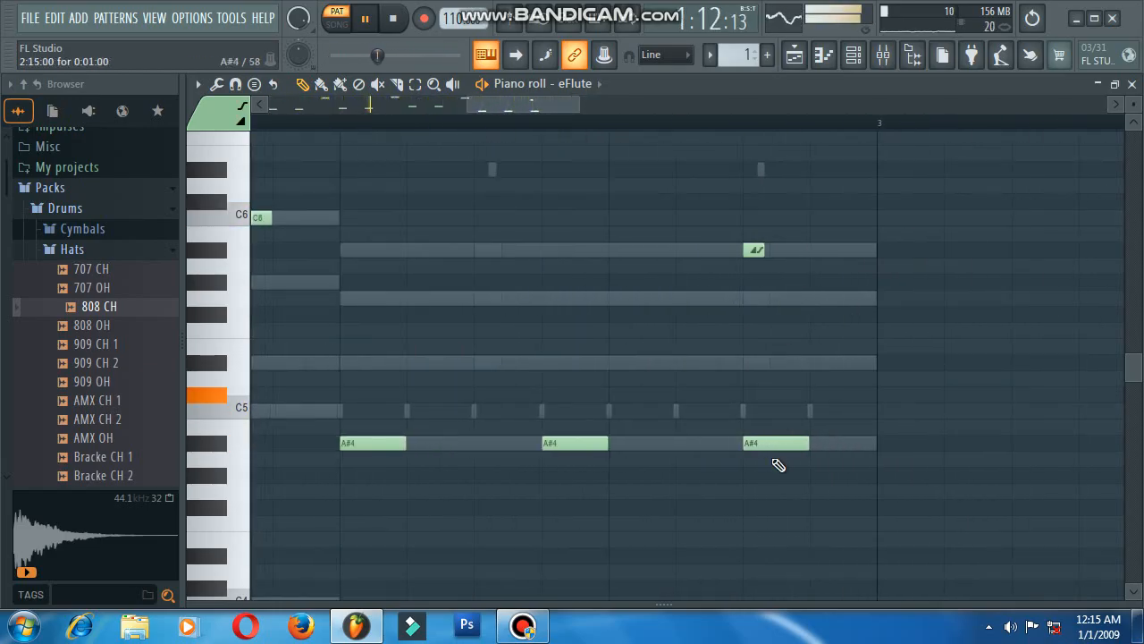
Extend the last A#4 note to the end of bar 2 and add a short D#6 slide note on step 16.
drag(811, 450, 876, 447)
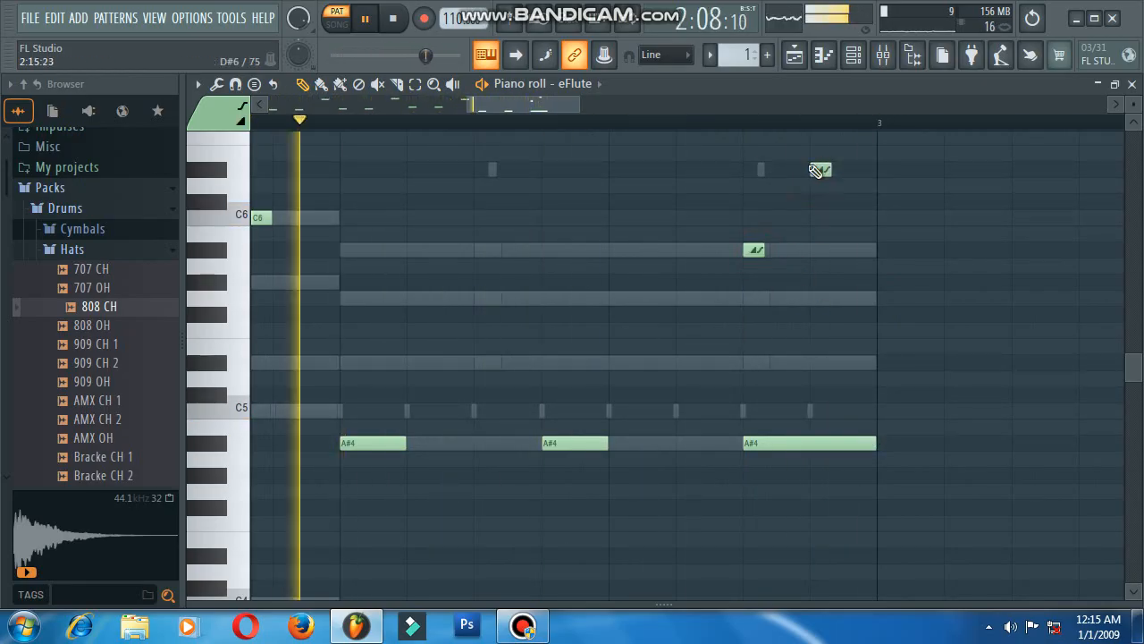
scroll(807, 169, down, 3)
scroll(804, 365, down, 5)
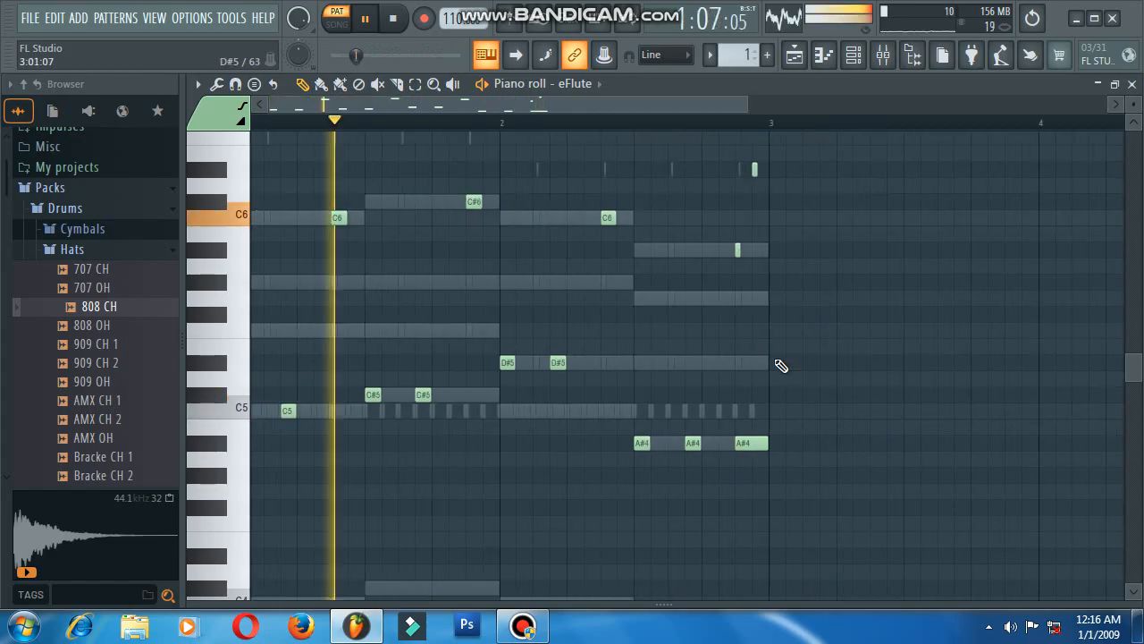
Show the channel rack and adjust the volumes of the eFlute and drum channels.
click(854, 54)
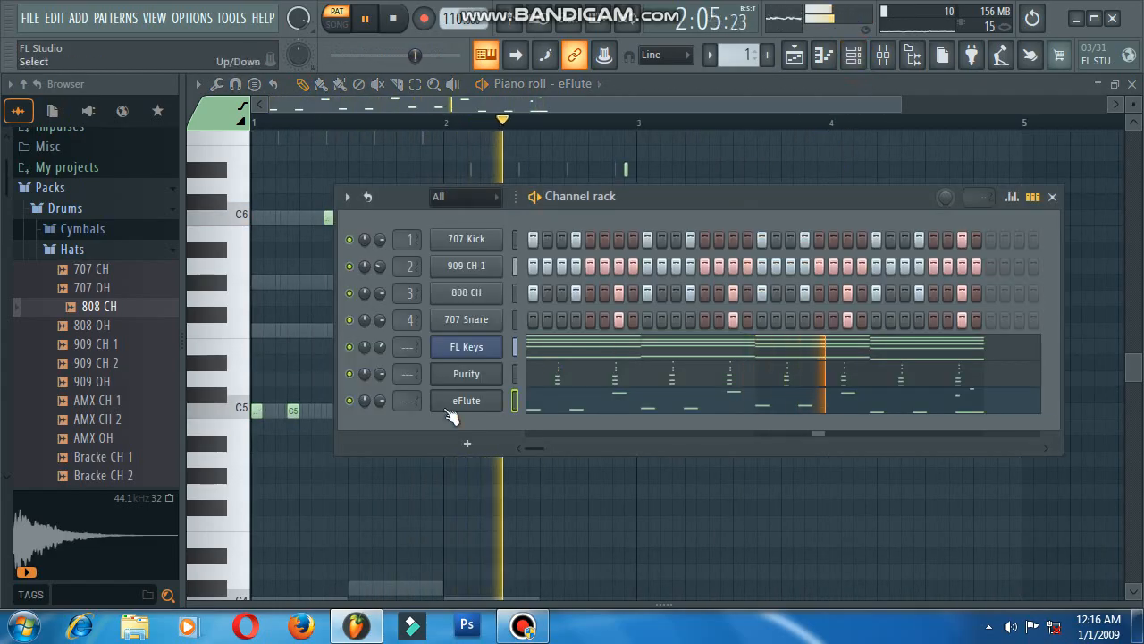
drag(380, 401, 380, 395)
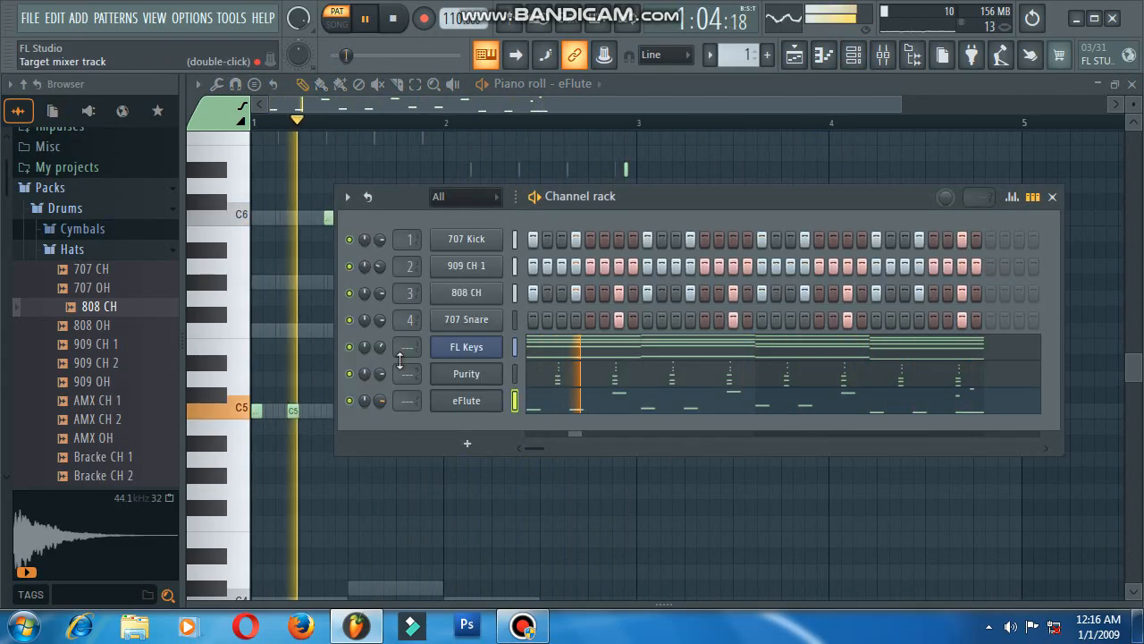
drag(380, 240, 380, 263)
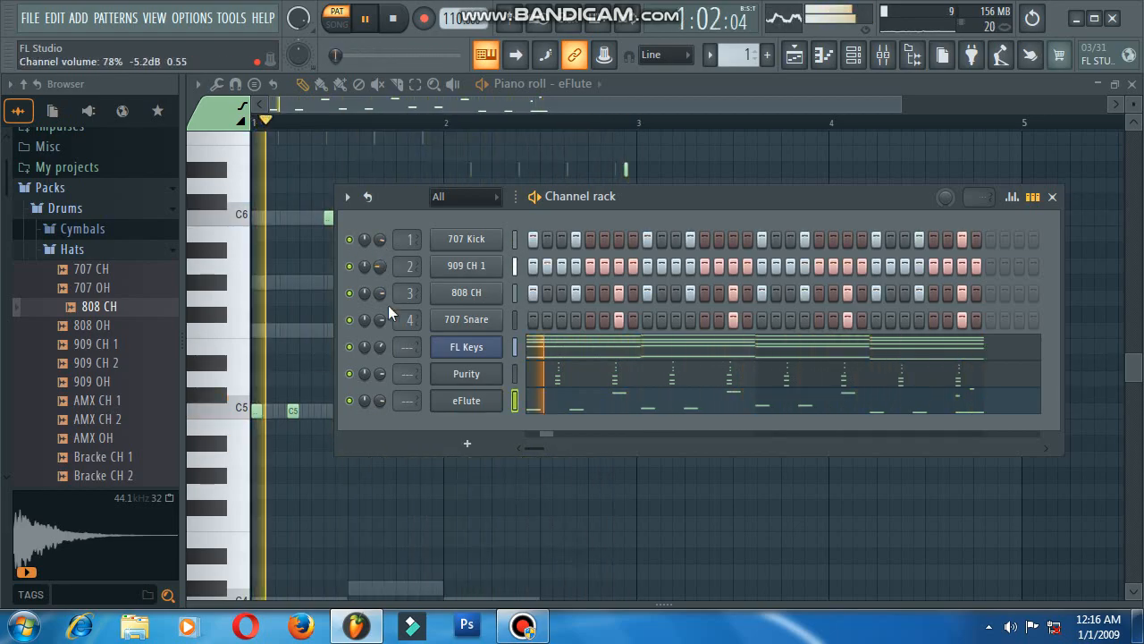
drag(384, 317, 382, 319)
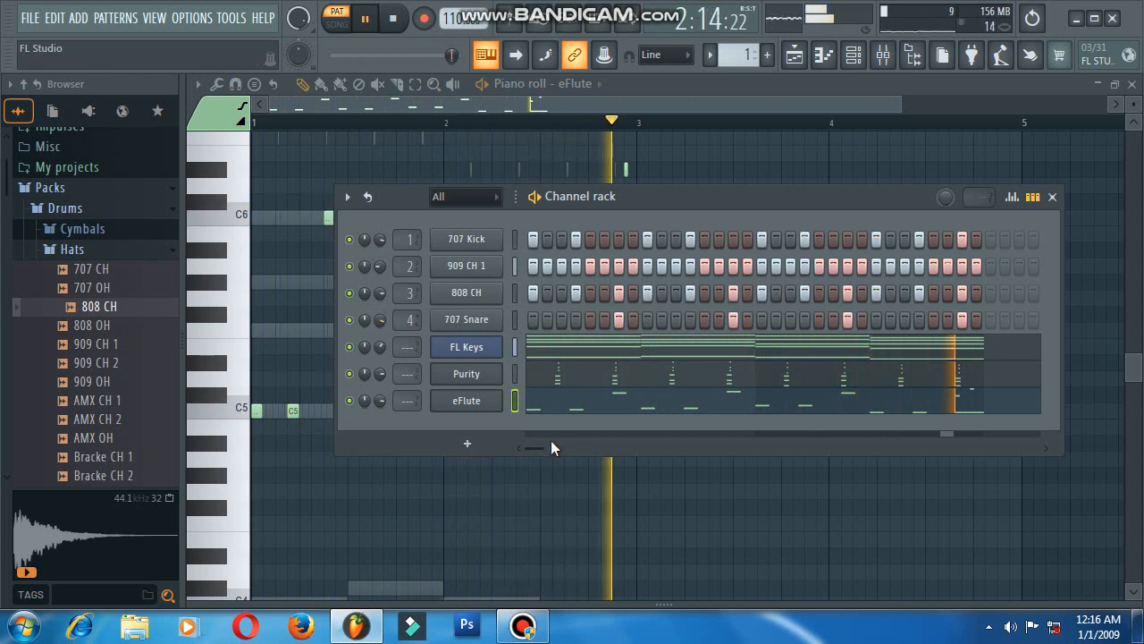
Add a FLEX channel and load the Enlightenment preset from the Arksun Cityscape pack.
click(466, 444)
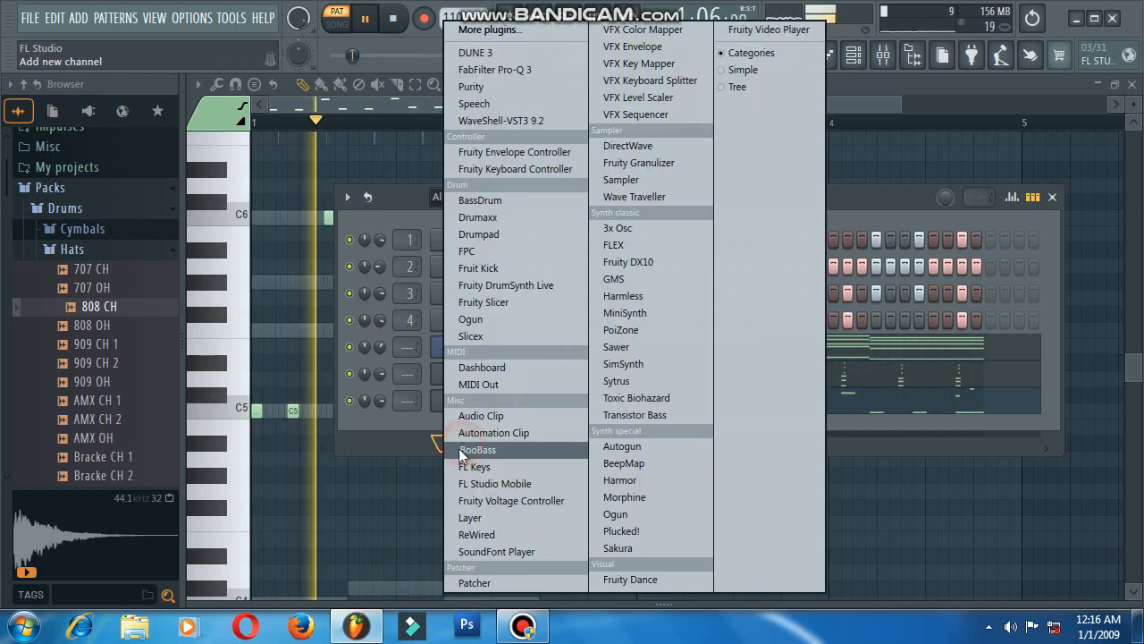
click(623, 242)
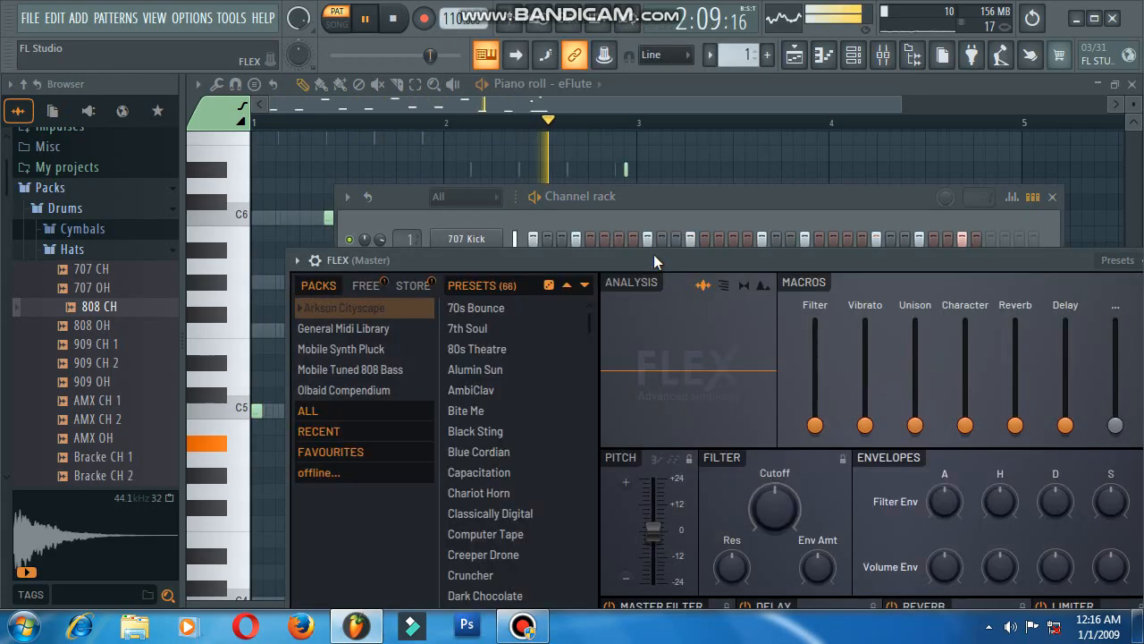
drag(640, 254, 600, 89)
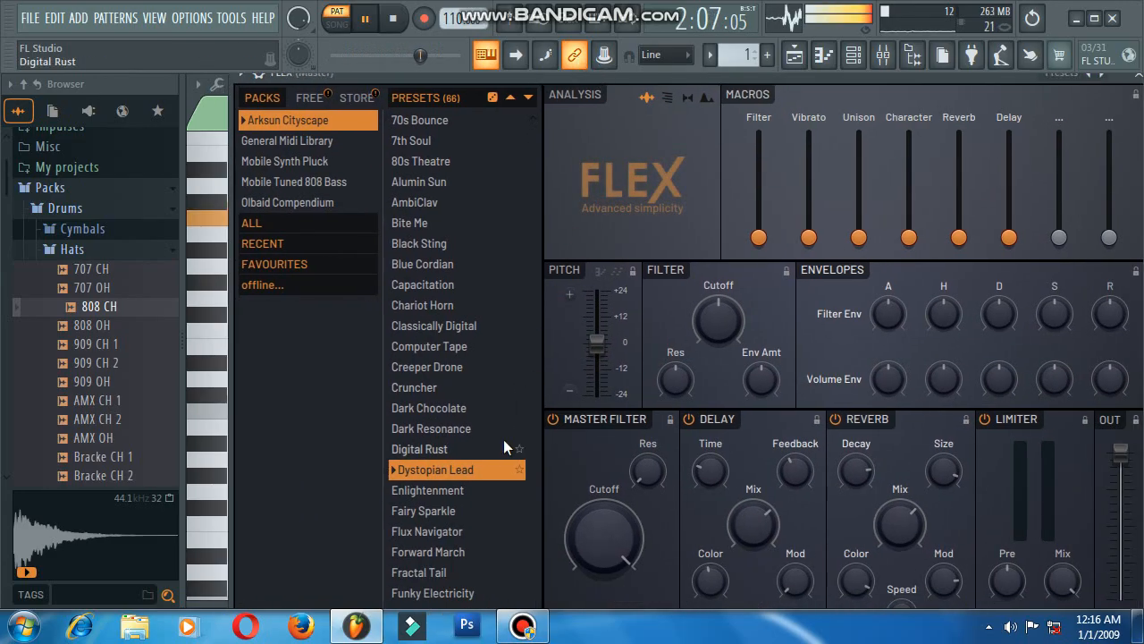
click(461, 490)
In the Enlightenment channel's piano roll, add an 8-tick C6 note on step 4 of bar 1 with slide and portamento turned off.
click(243, 79)
click(271, 93)
click(286, 221)
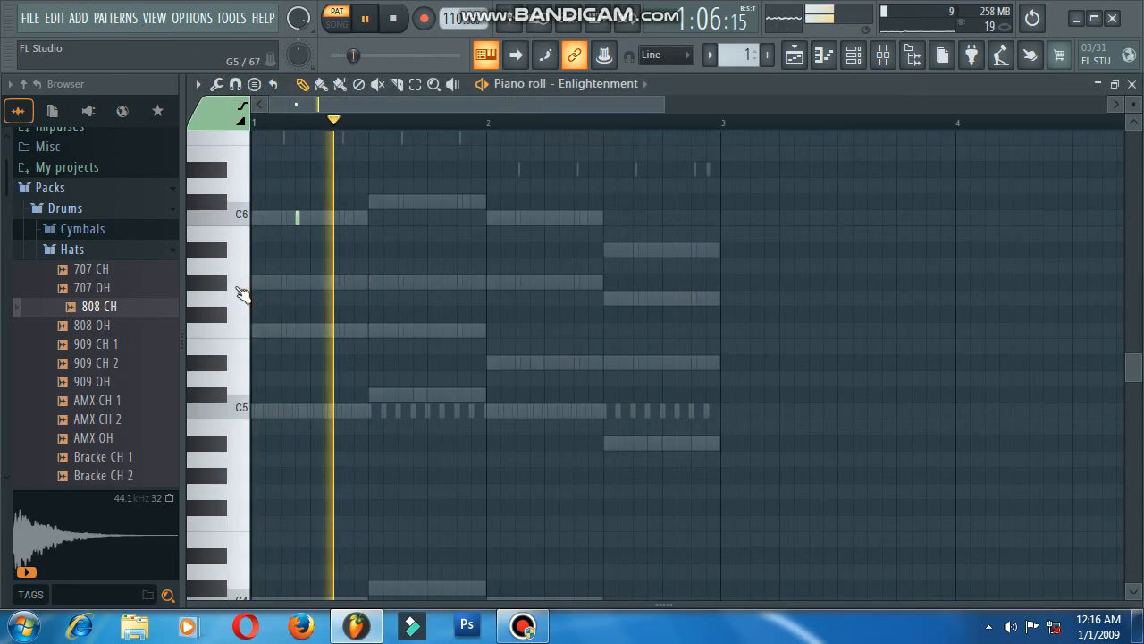
scroll(316, 253, up, 5)
double_click(525, 215)
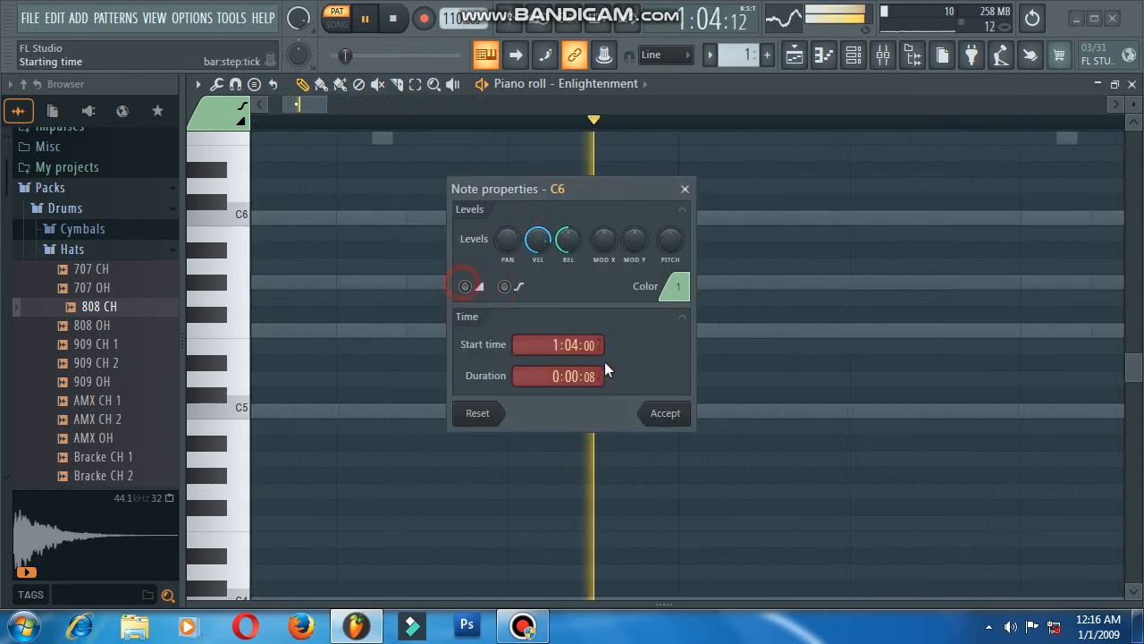
click(665, 413)
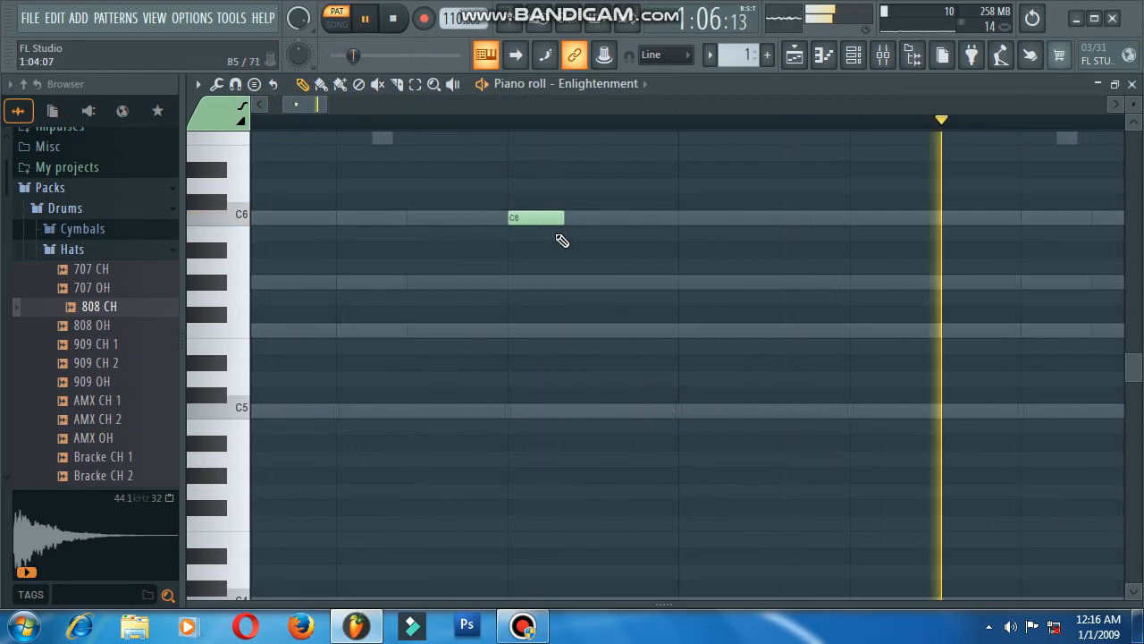
scroll(563, 240, down, 5)
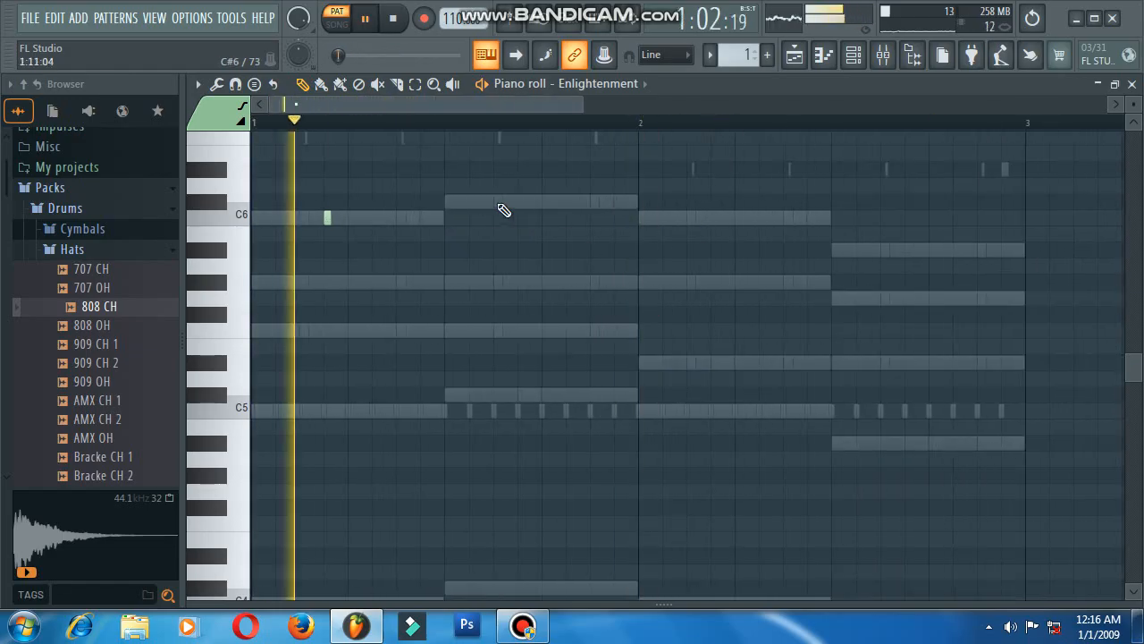
click(544, 199)
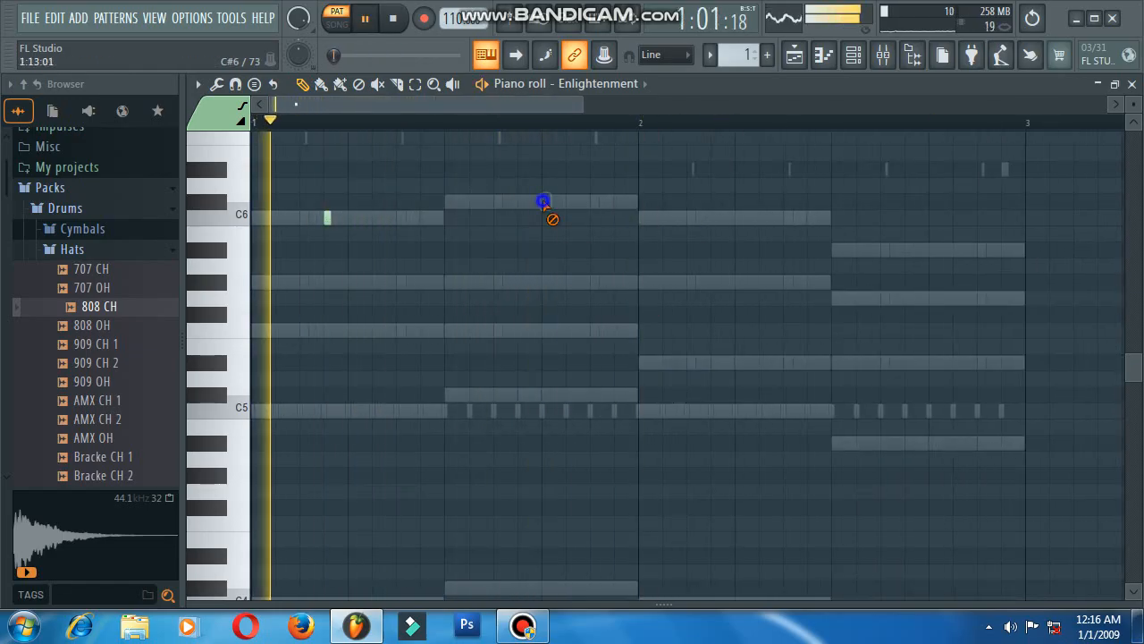
click(498, 204)
key(space)
key(space)
right_click(498, 203)
key(space)
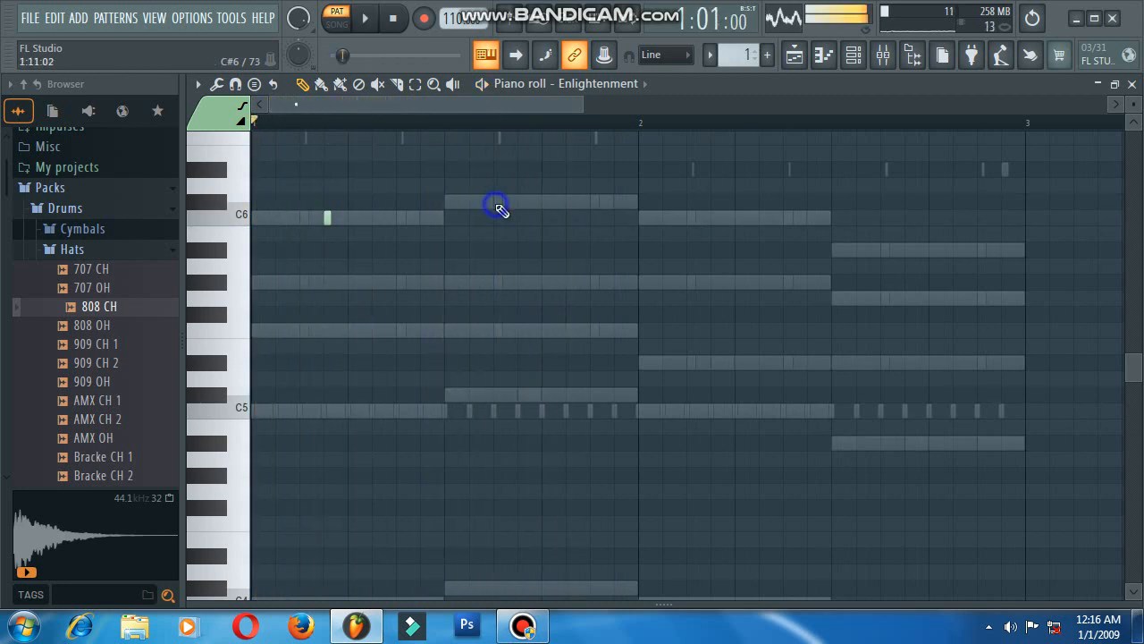
click(714, 217)
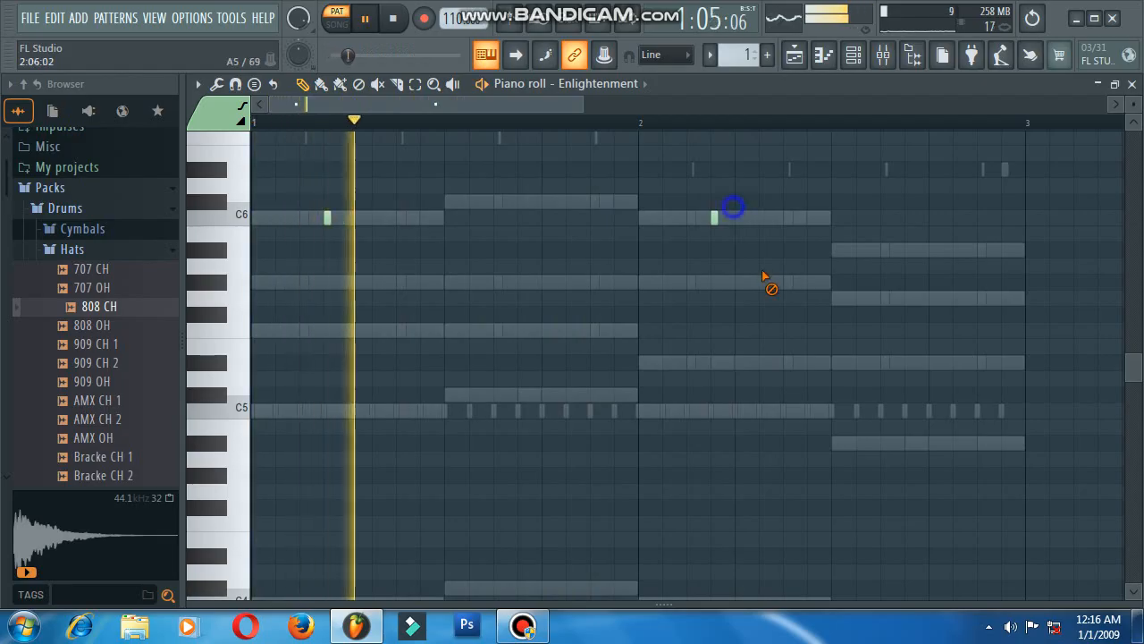
ctrl+scroll(715, 234, up, 2)
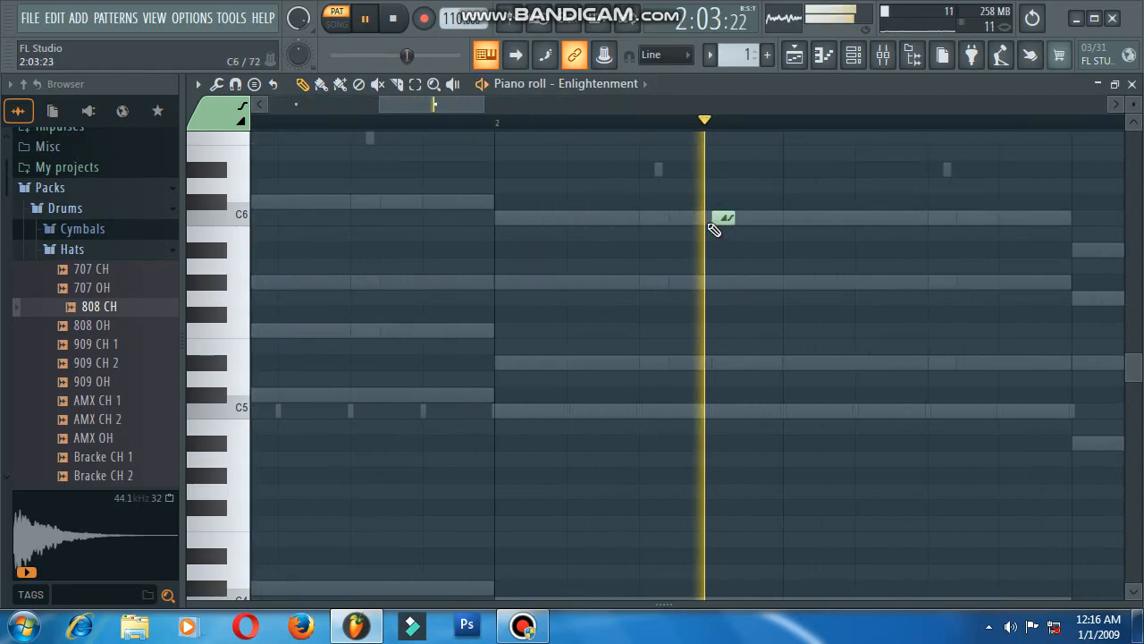
right_click(717, 219)
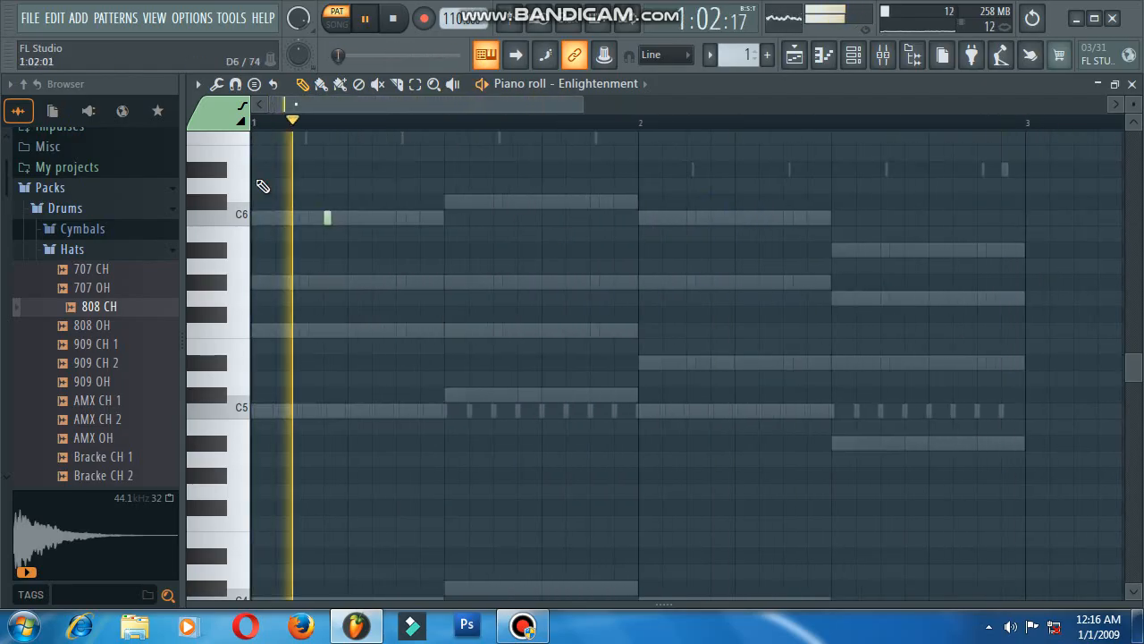
Reuse the settings of the bar 1 C6 note to add an 8-tick C#6 note on step 12 of bar 1.
click(400, 218)
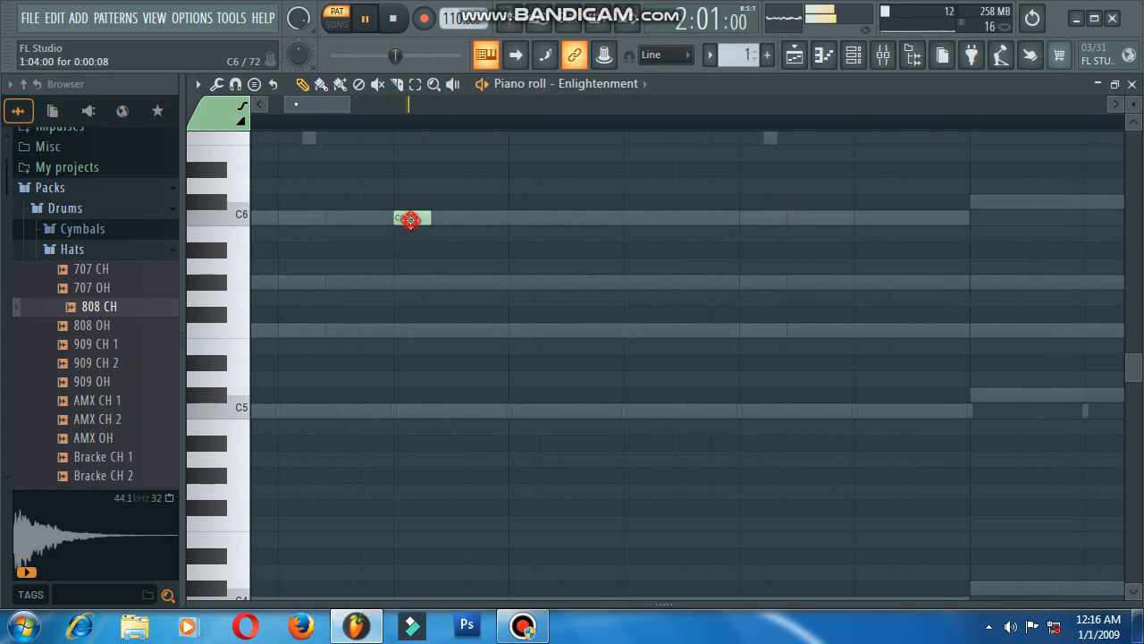
ctrl+scroll(582, 233, down, 2)
click(710, 201)
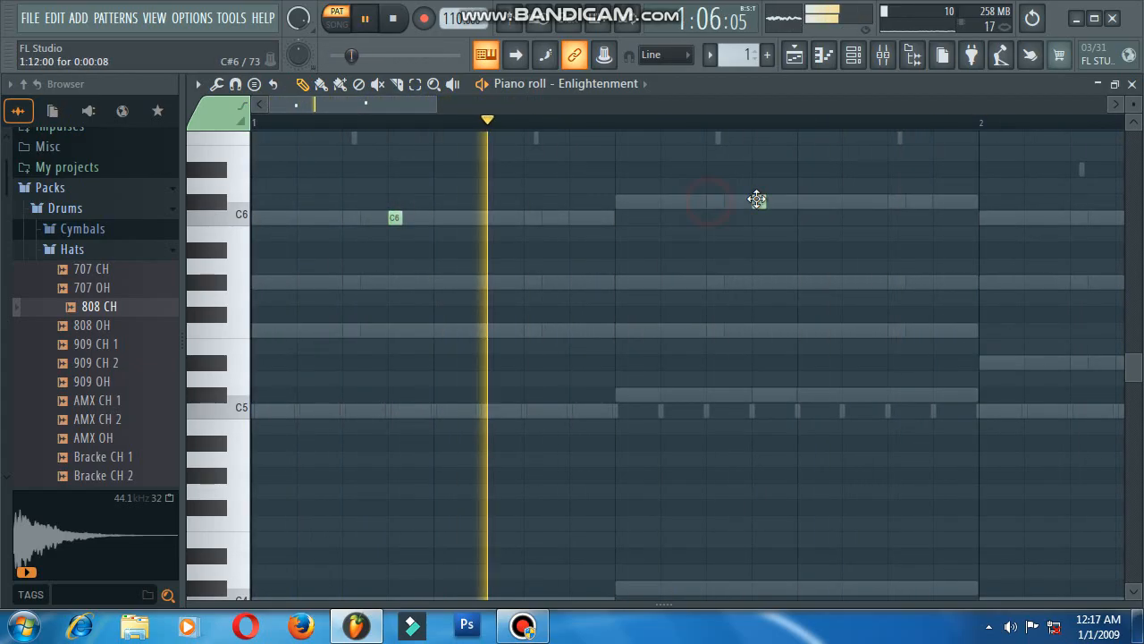
ctrl+scroll(760, 206, down, 1)
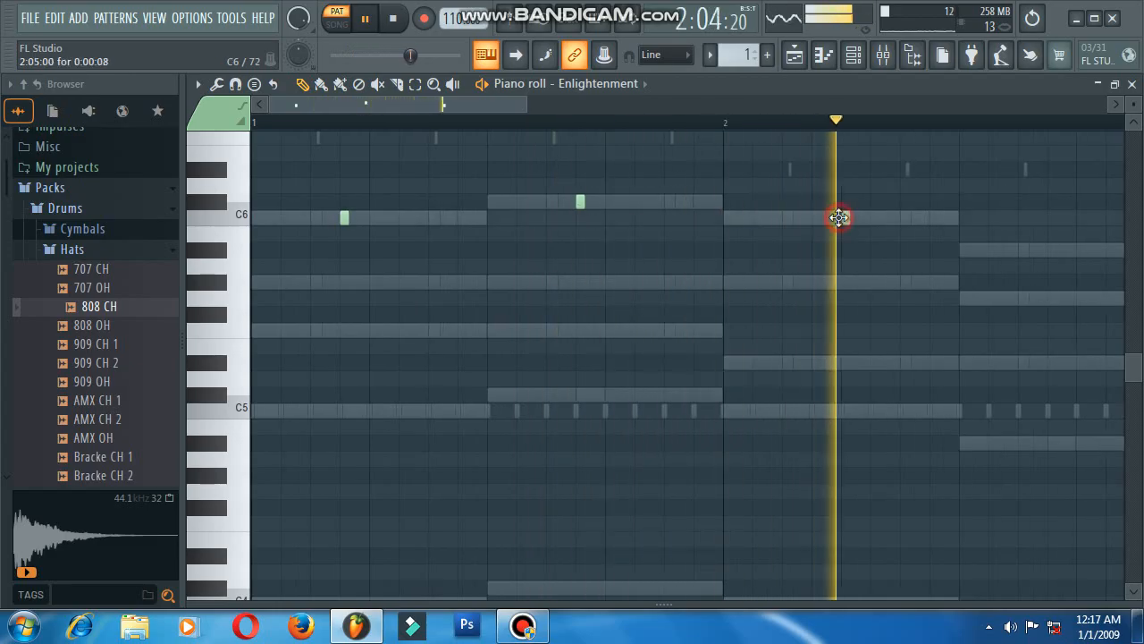
Continue the Enlightenment part in bar 2 with 8-tick notes: C6 on step 4, A#5 on step 12 and G5 on step 16.
click(830, 217)
ctrl+scroll(820, 224, down, 1)
ctrl+scroll(958, 286, down, 1)
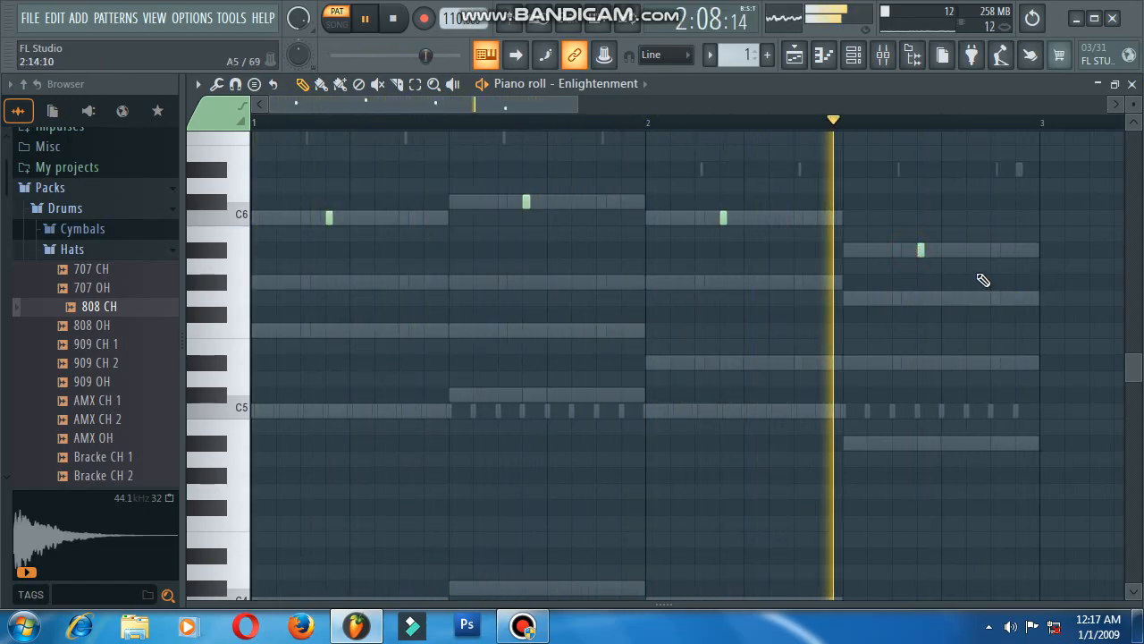
click(1005, 296)
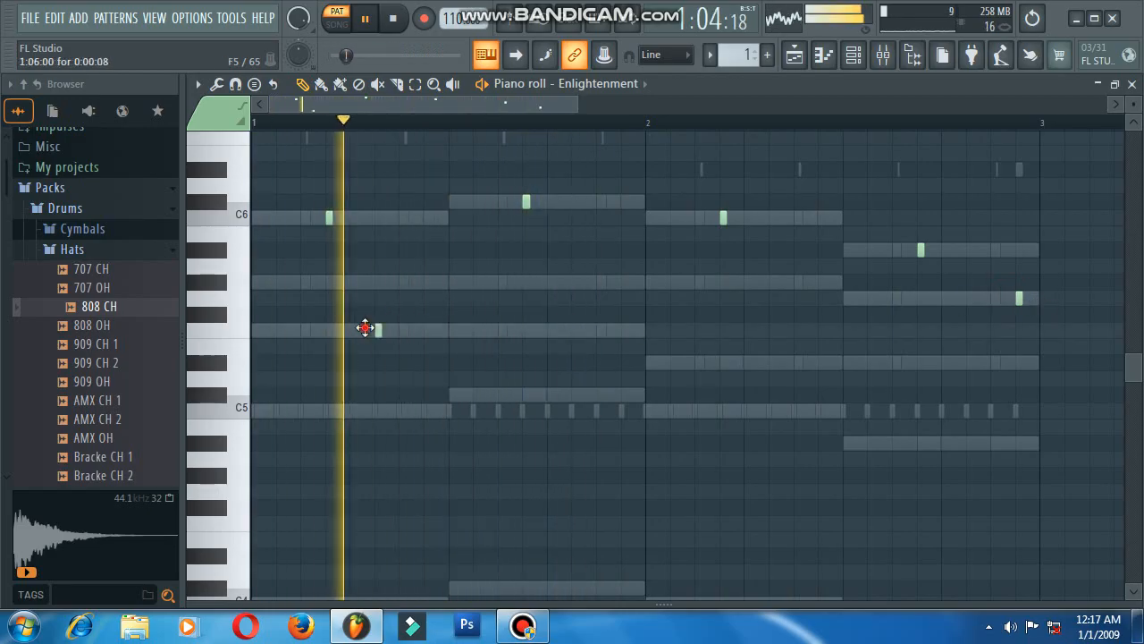
Place an 8-tick note on F5 in bar 1 and move it to C5 on step 7.
click(378, 331)
drag(380, 348, 402, 424)
key(space)
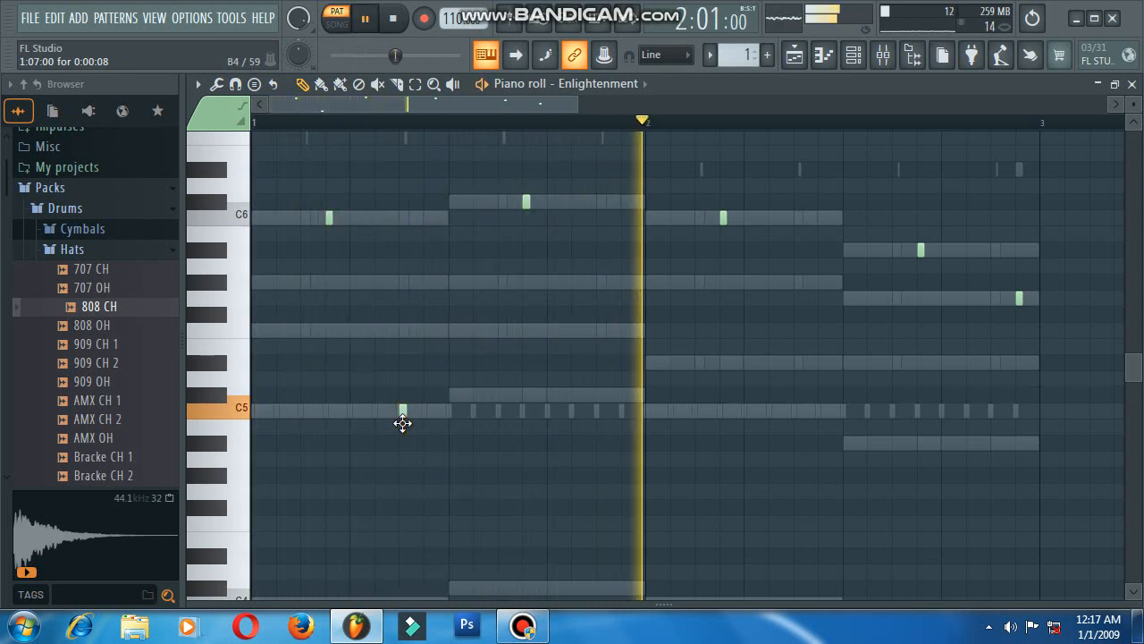
scroll(405, 187, up, 2)
drag(401, 448, 403, 460)
scroll(722, 364, down, 7)
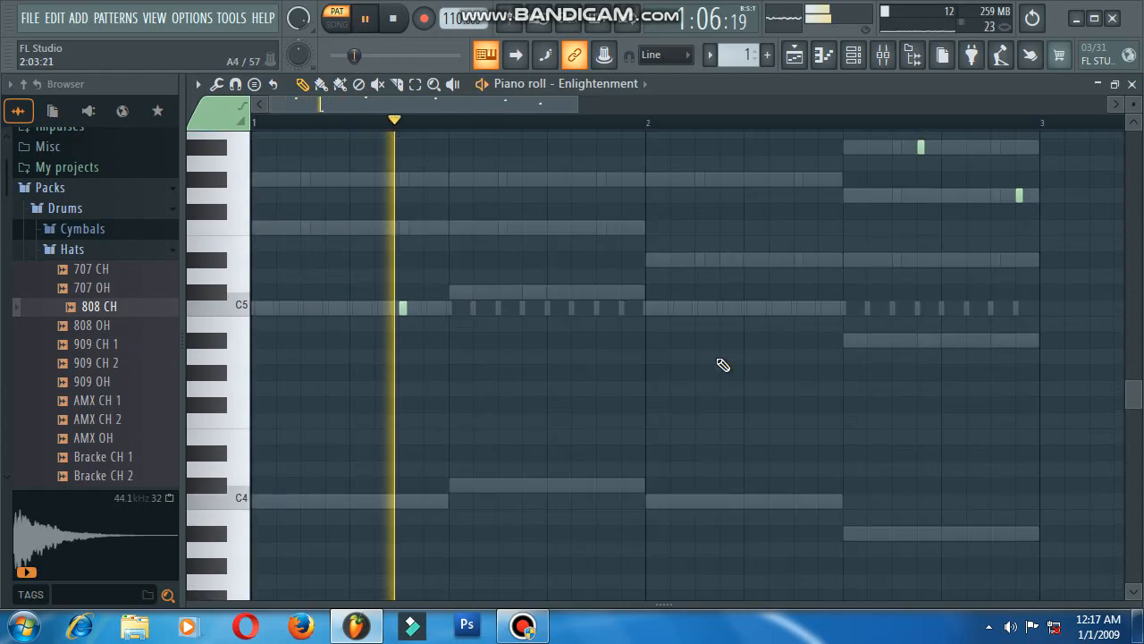
Add an 8-tick D#5 note on step 7 of bar 2 and select it together with the C5 note in bar 1.
scroll(724, 331, up, 5)
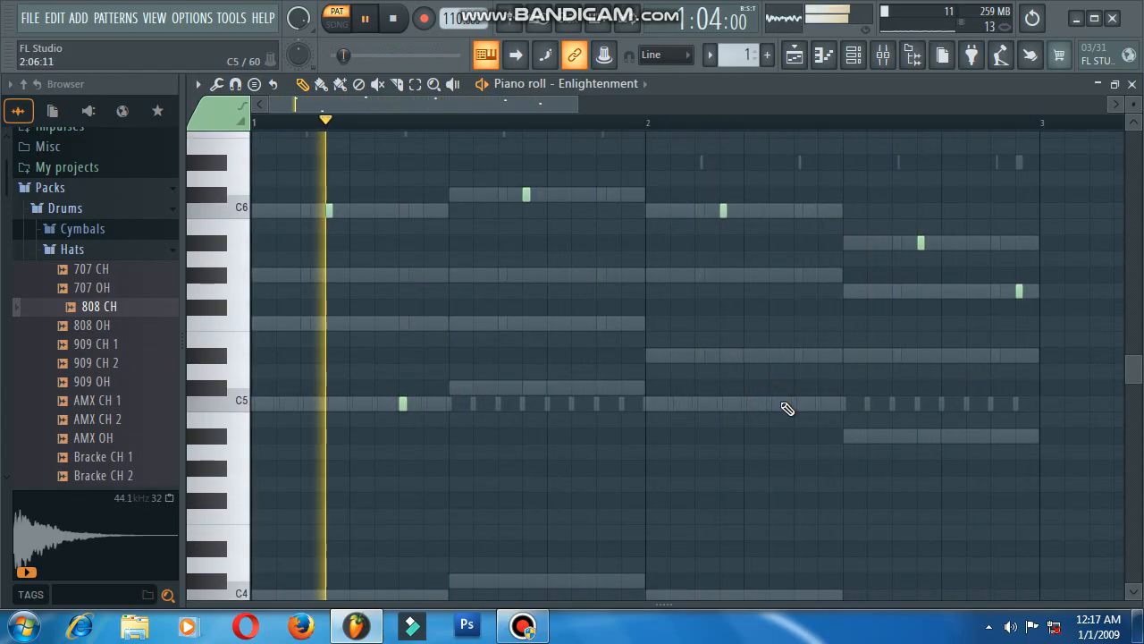
click(796, 356)
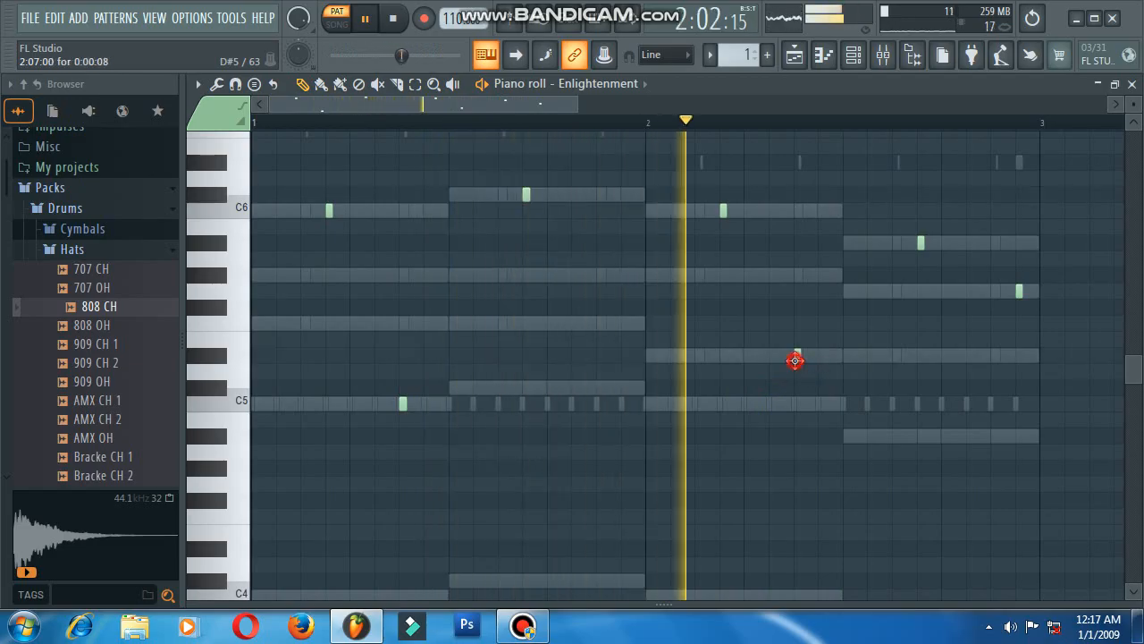
drag(856, 332, 395, 412)
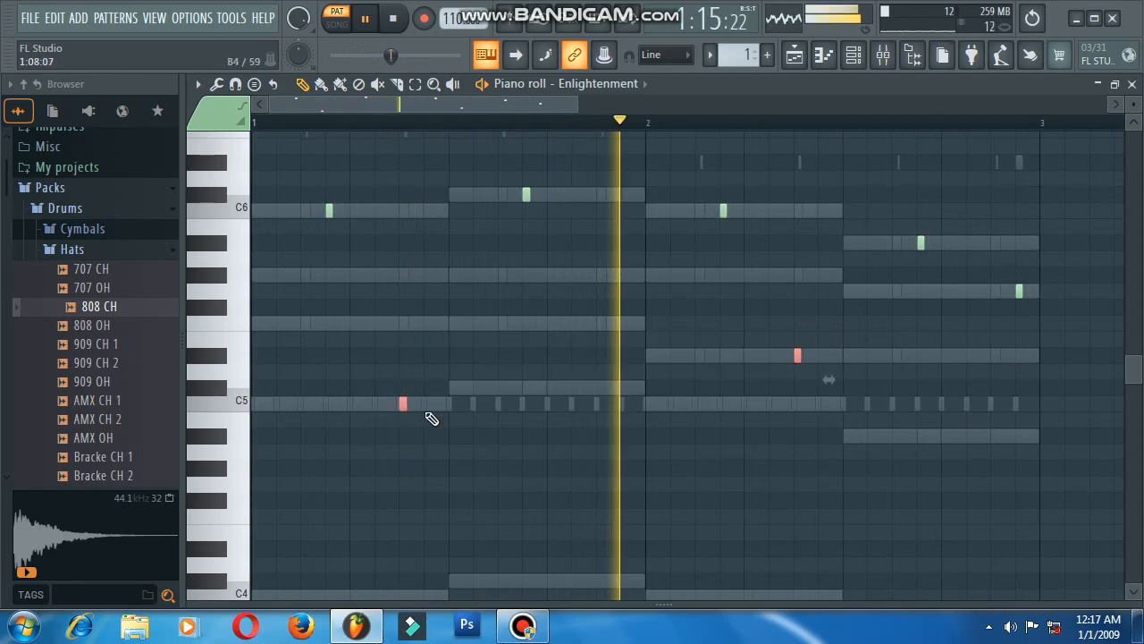
Review the level offsets of the selected C5 and D#5 Enlightenment notes in their note properties and accept them.
scroll(410, 404, up, 2)
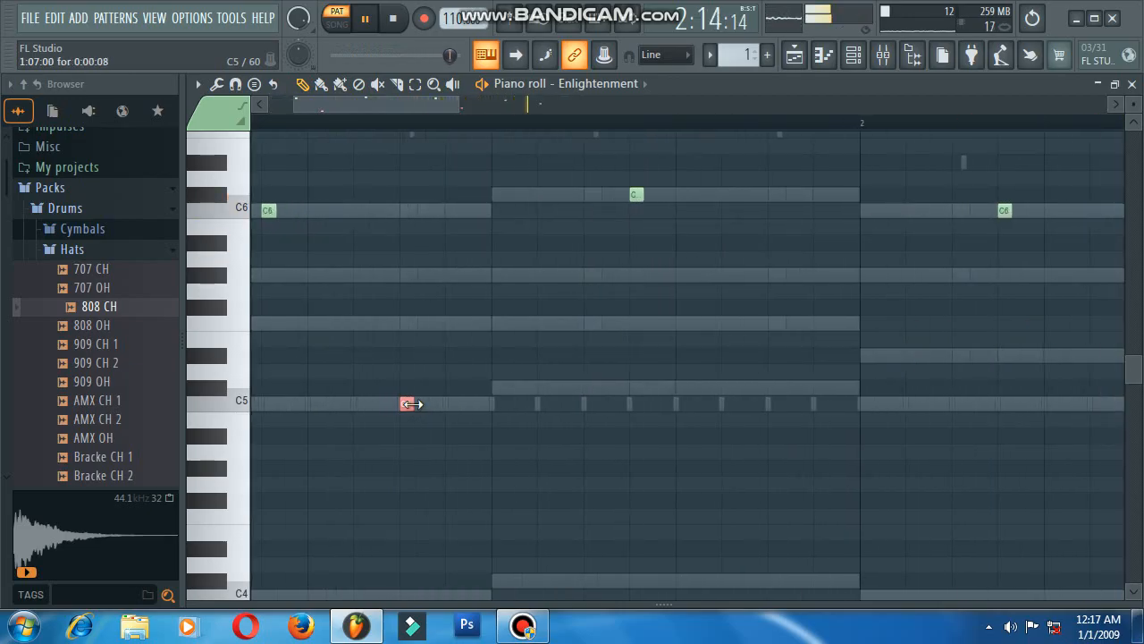
double_click(406, 402)
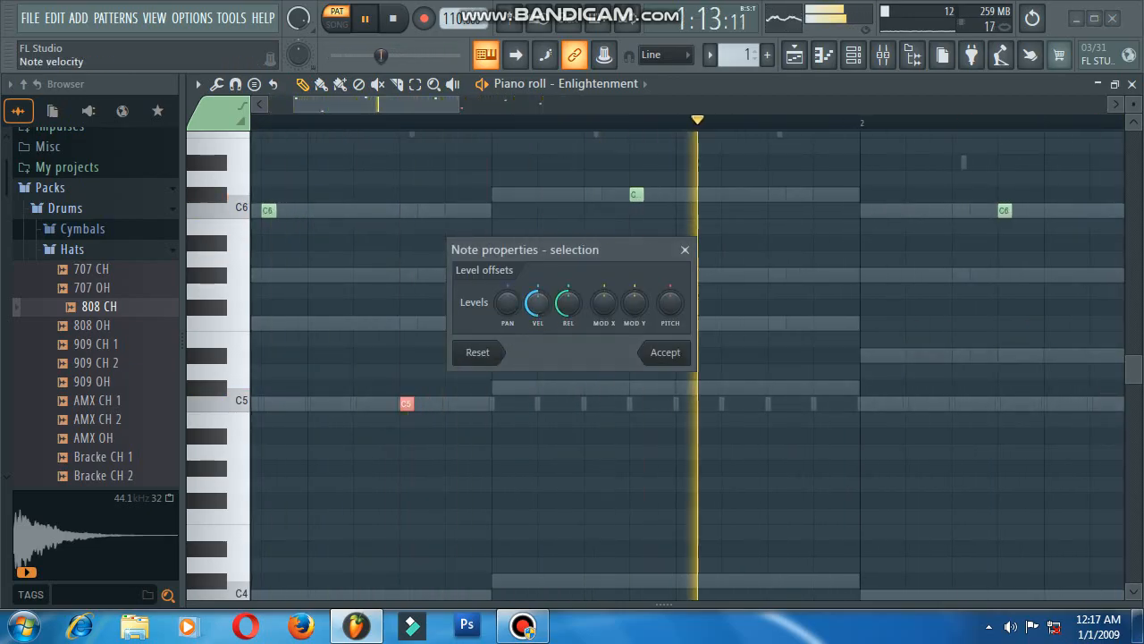
click(664, 354)
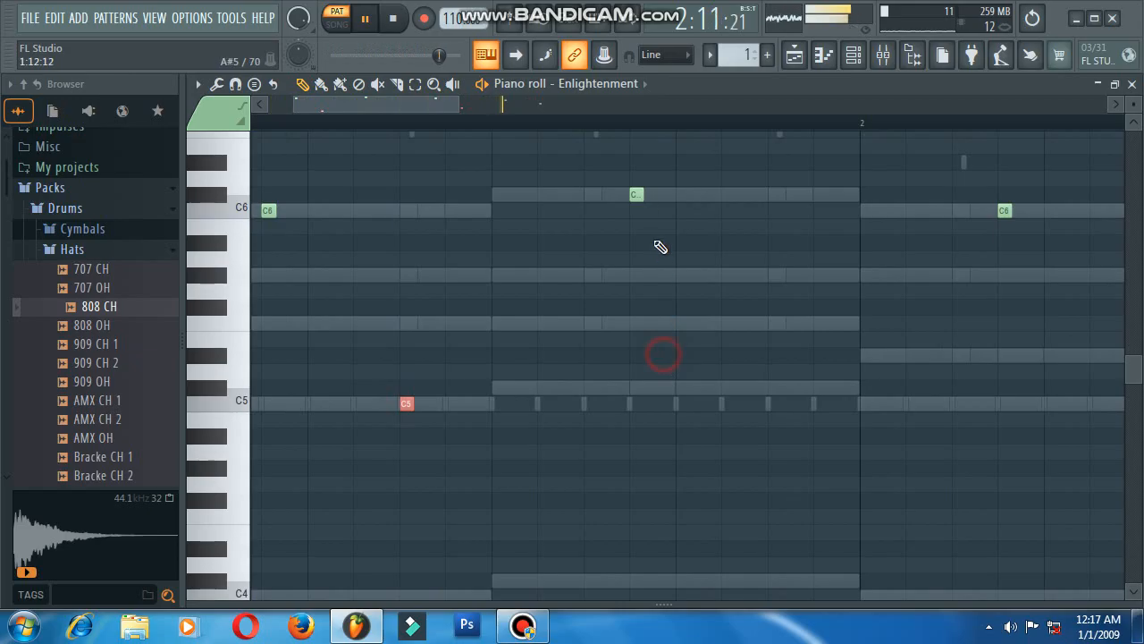
Add a second Purity channel and load the Rich Brass preset from its Brass category.
click(859, 63)
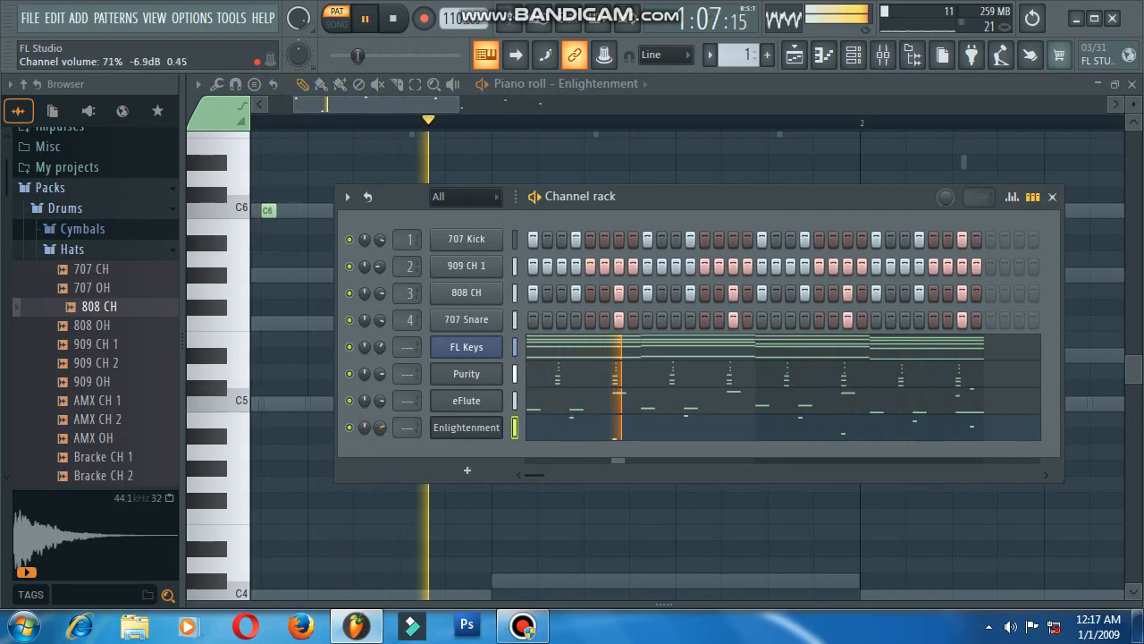
click(467, 472)
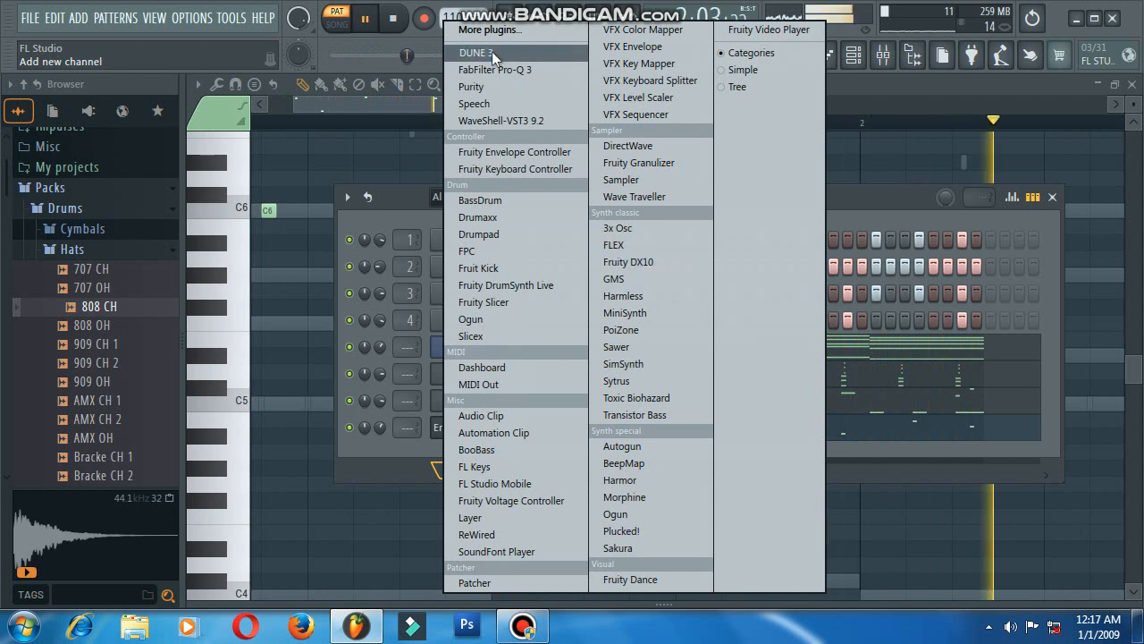
click(474, 87)
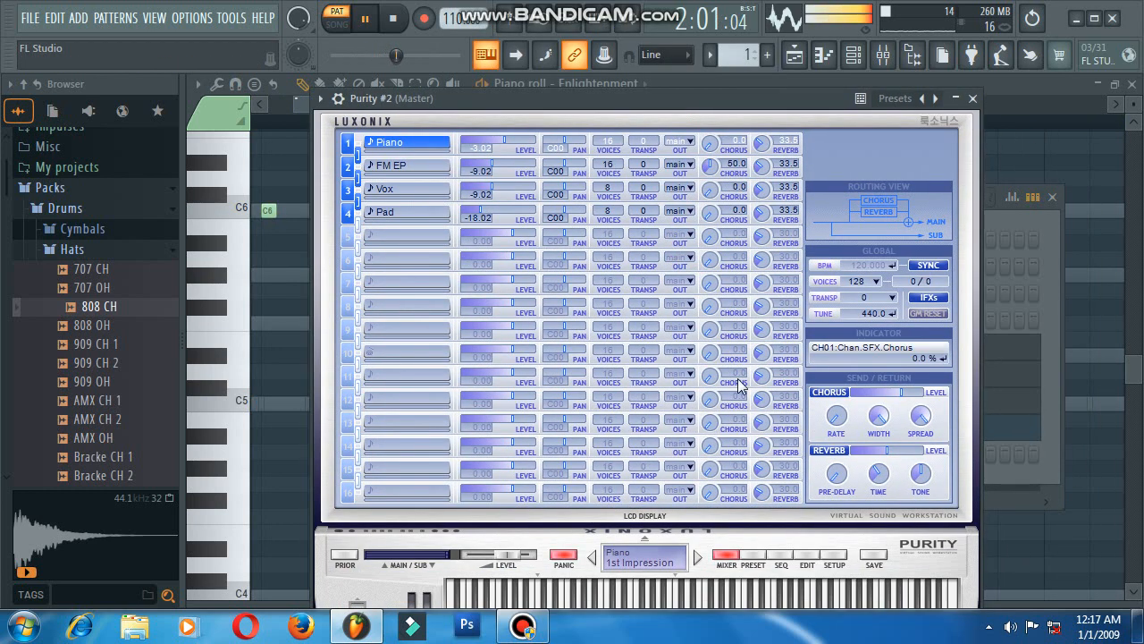
click(765, 559)
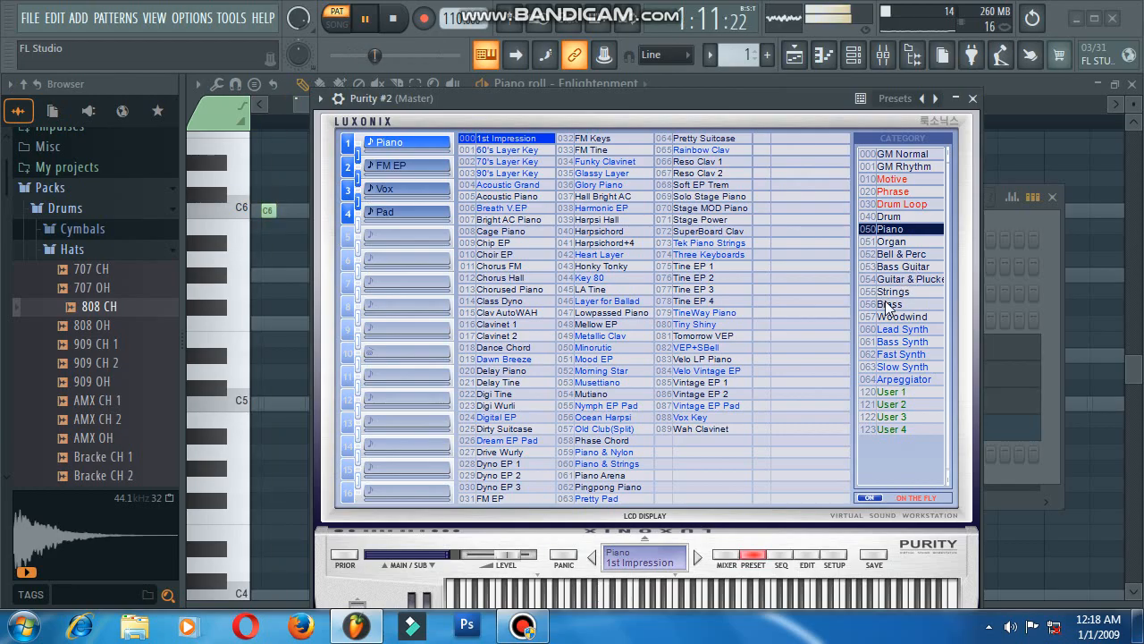
click(888, 304)
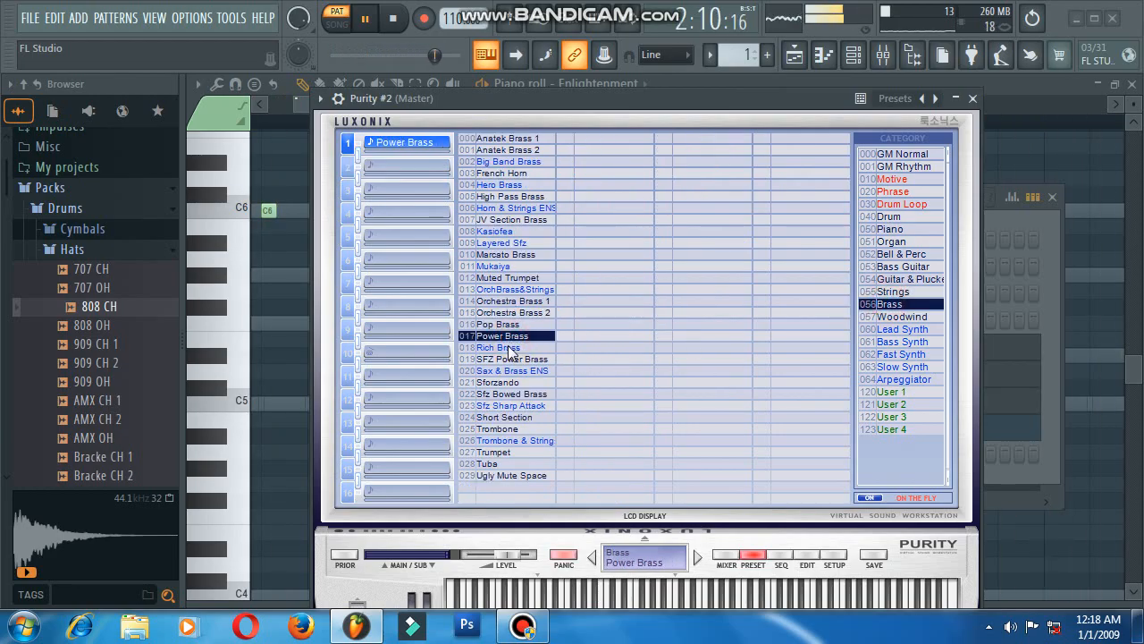
In the new Purity channel's piano roll, place 8-tick bar 1 notes: C7 on step 7, C#7 on step 9, G#6 on step 10, A#6 on step 12.
click(320, 99)
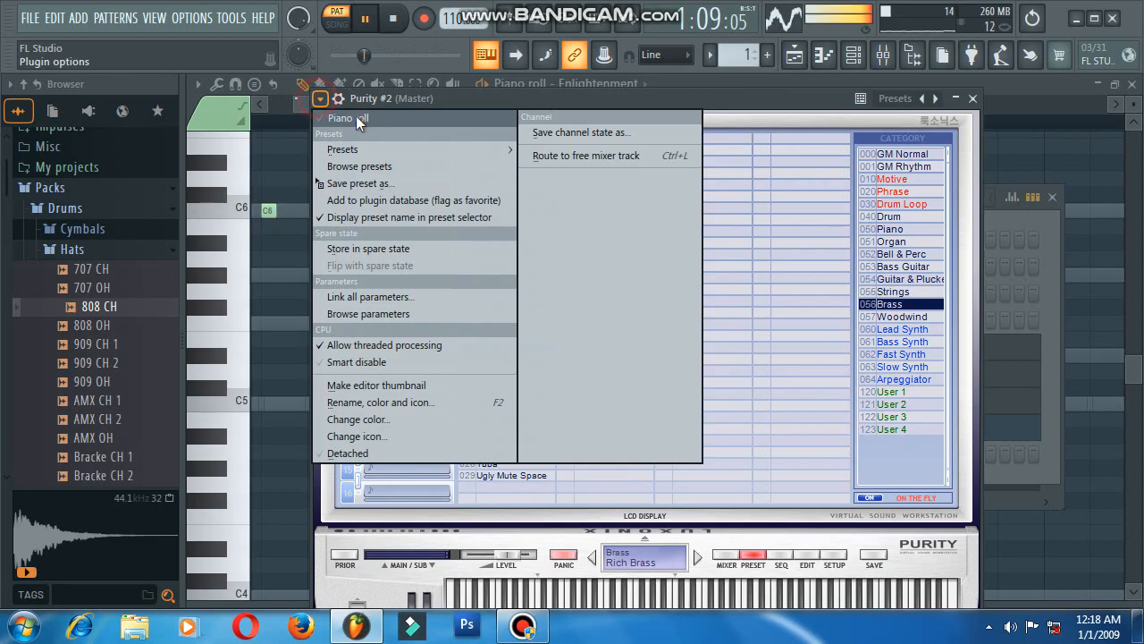
click(336, 118)
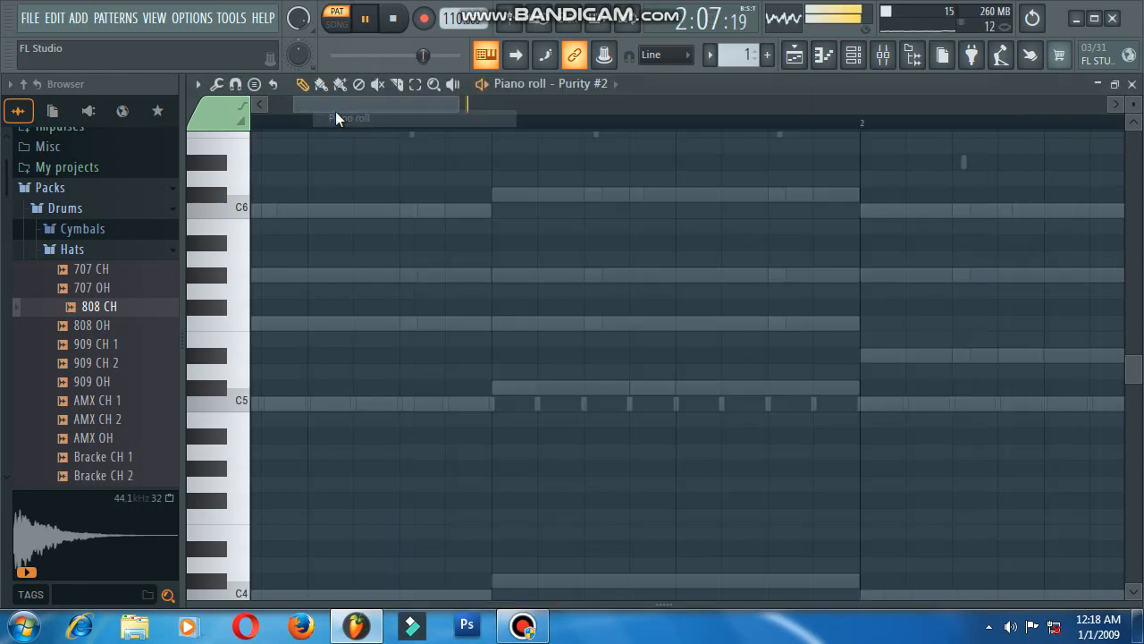
scroll(382, 206, up, 5)
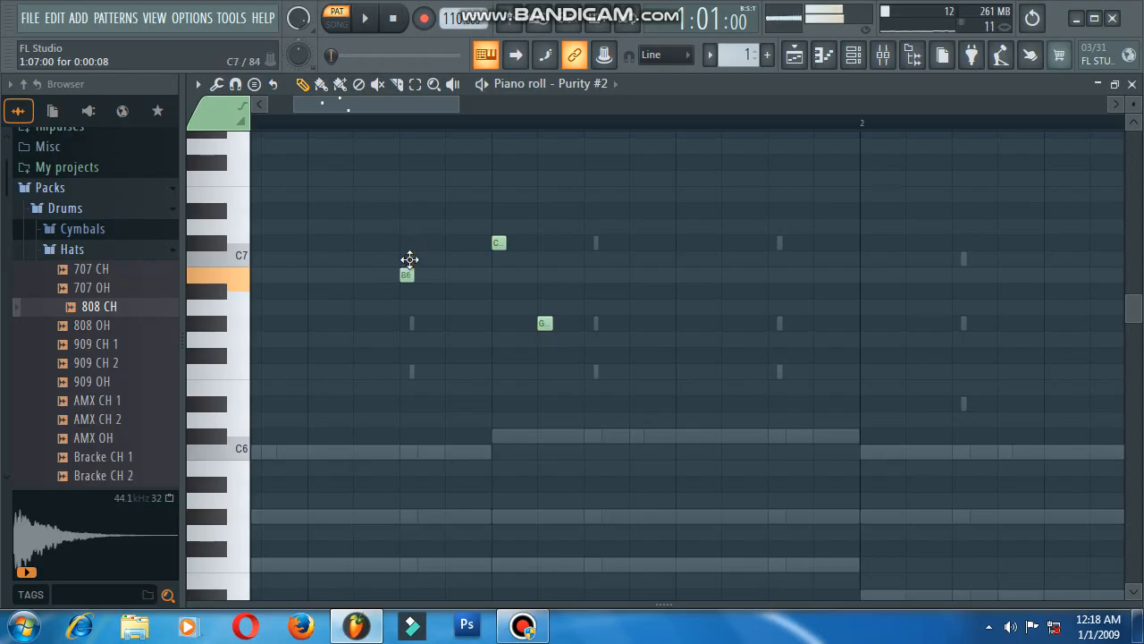
scroll(672, 358, down, 2)
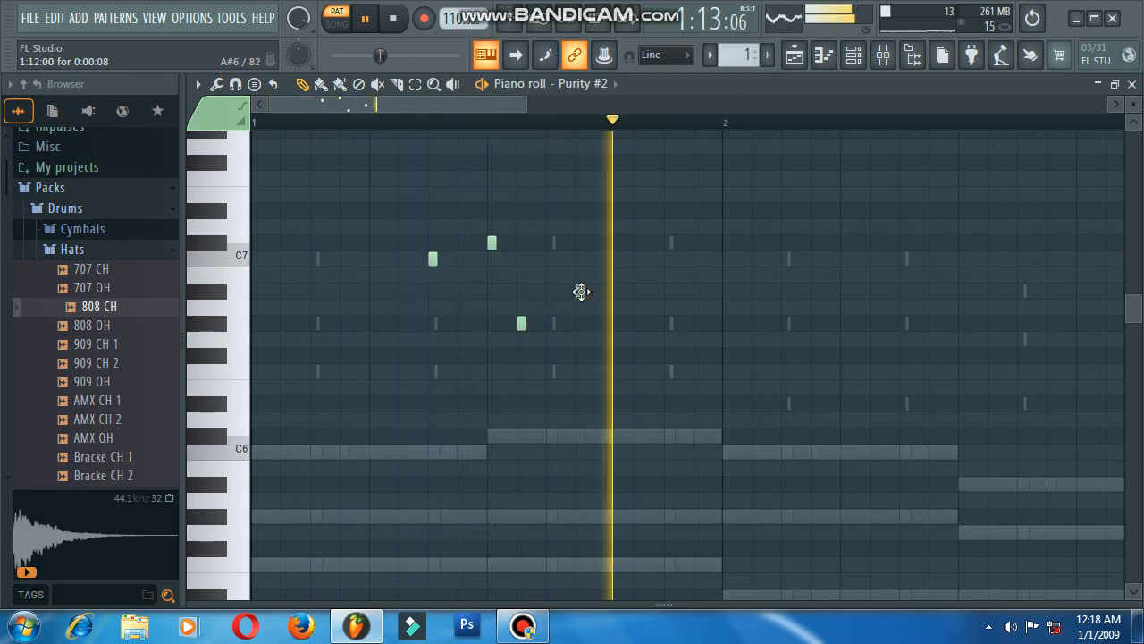
key(space)
key(space)
Add C#7 on step 14 and C7 on step 15 of bar 1, and remove the trial A#6 note from step 16.
click(639, 242)
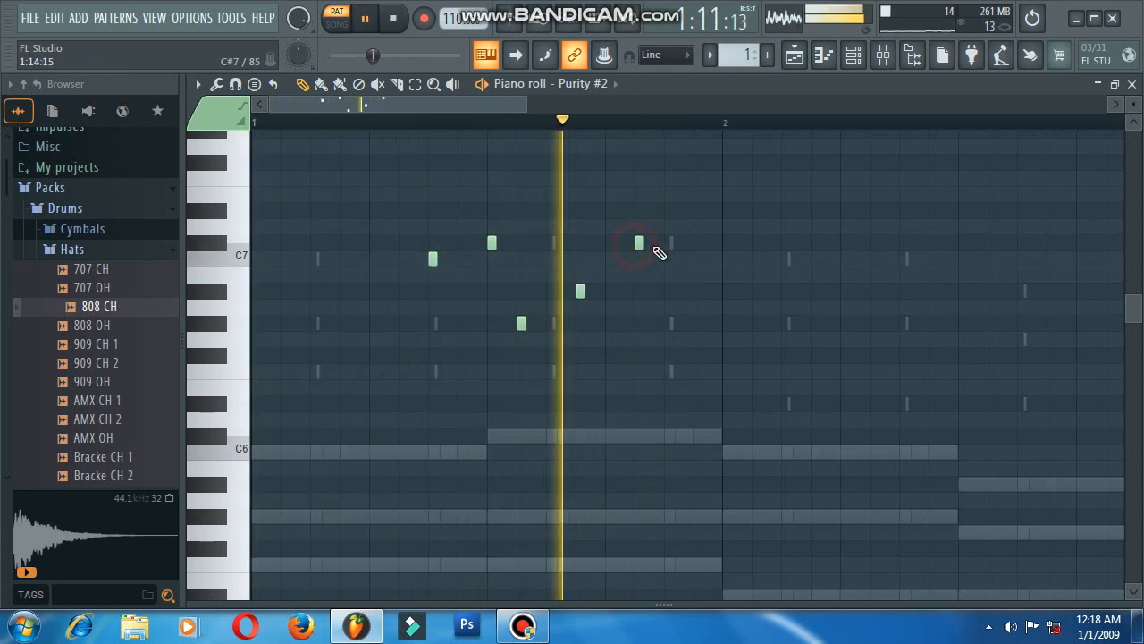
click(666, 272)
drag(667, 272, 670, 252)
key(space)
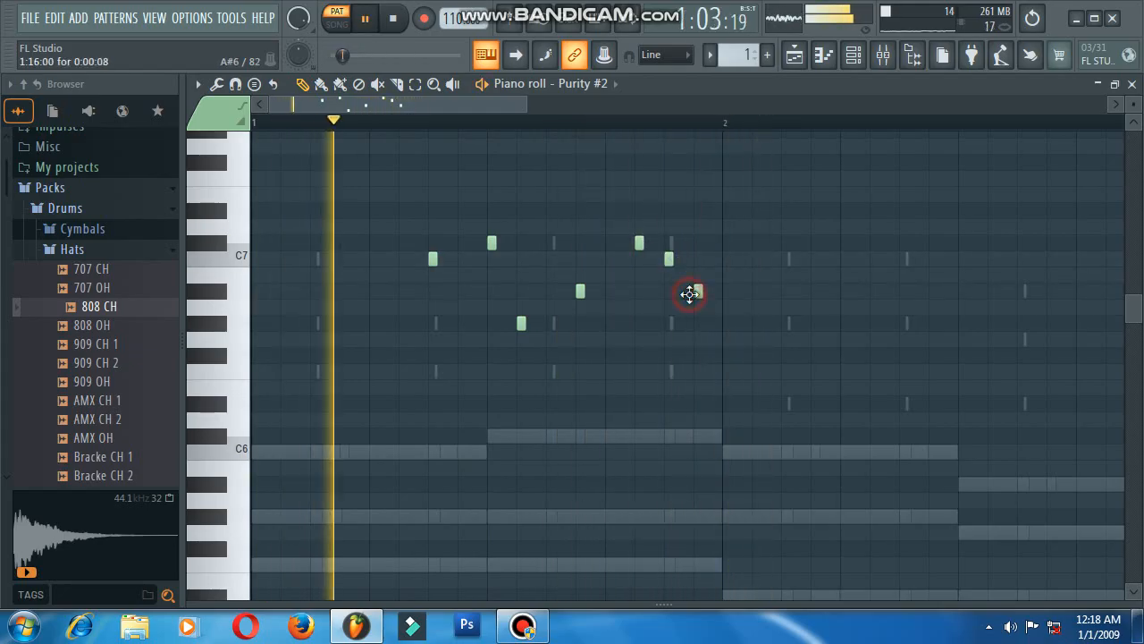
key(space)
right_click(692, 299)
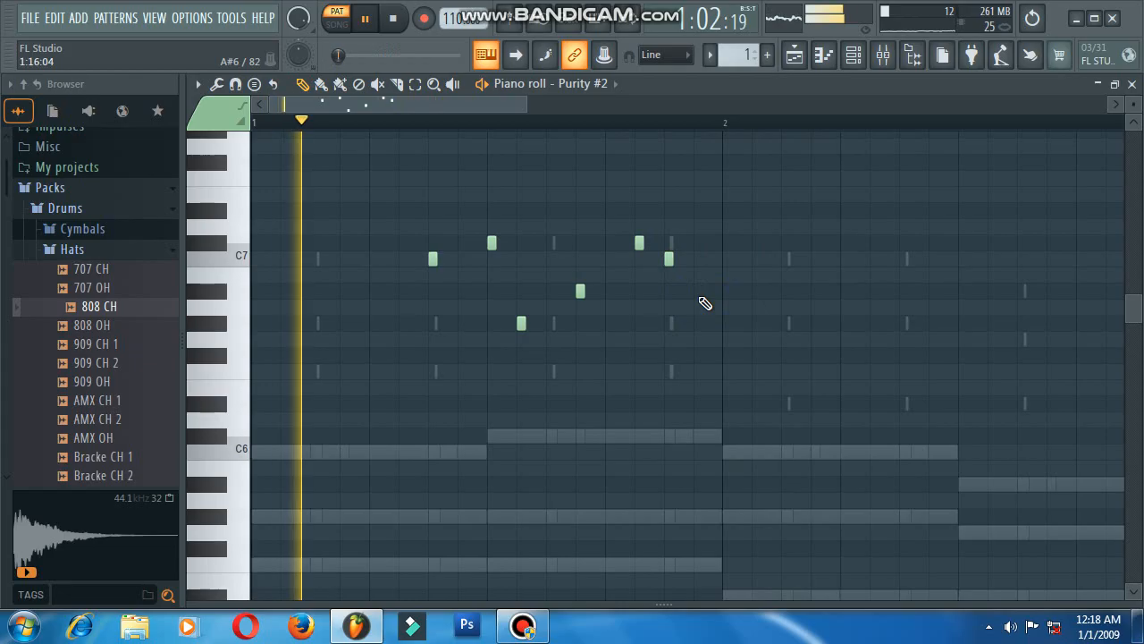
Place an 8-tick note on step 1 of bar 2, try it at higher pitches, and settle it on A#6.
scroll(764, 317, down, 2)
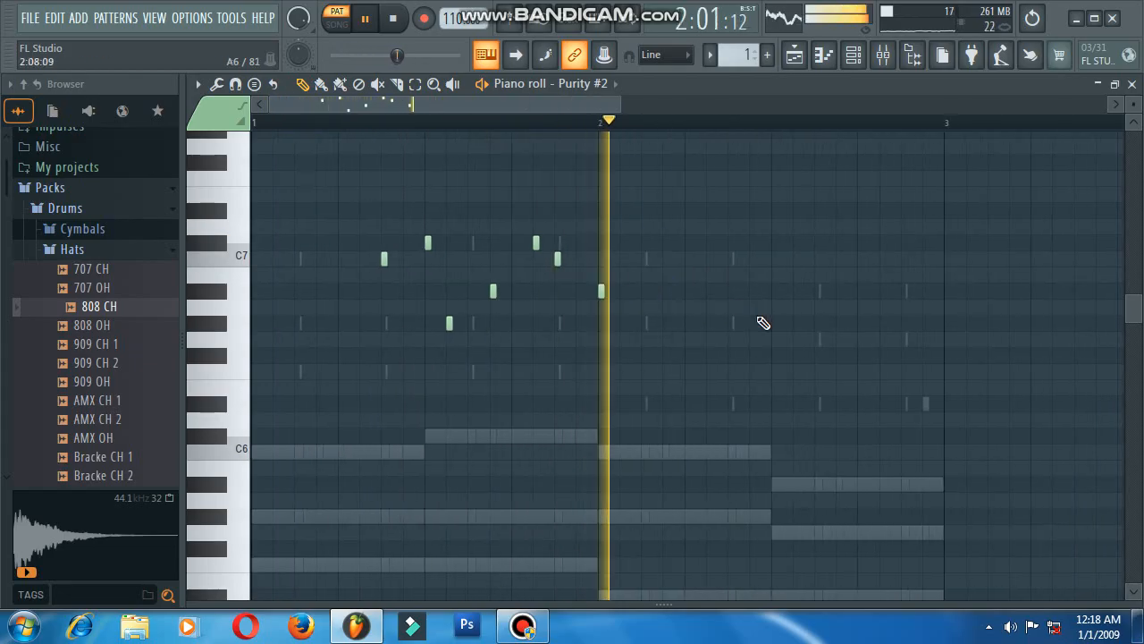
click(601, 291)
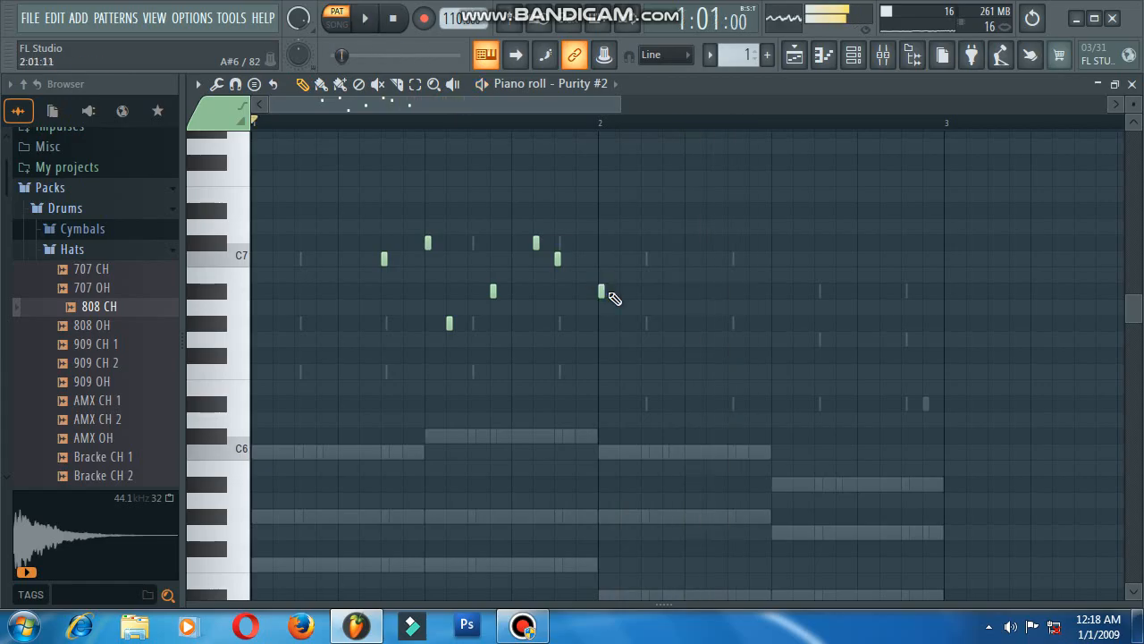
drag(603, 291, 602, 238)
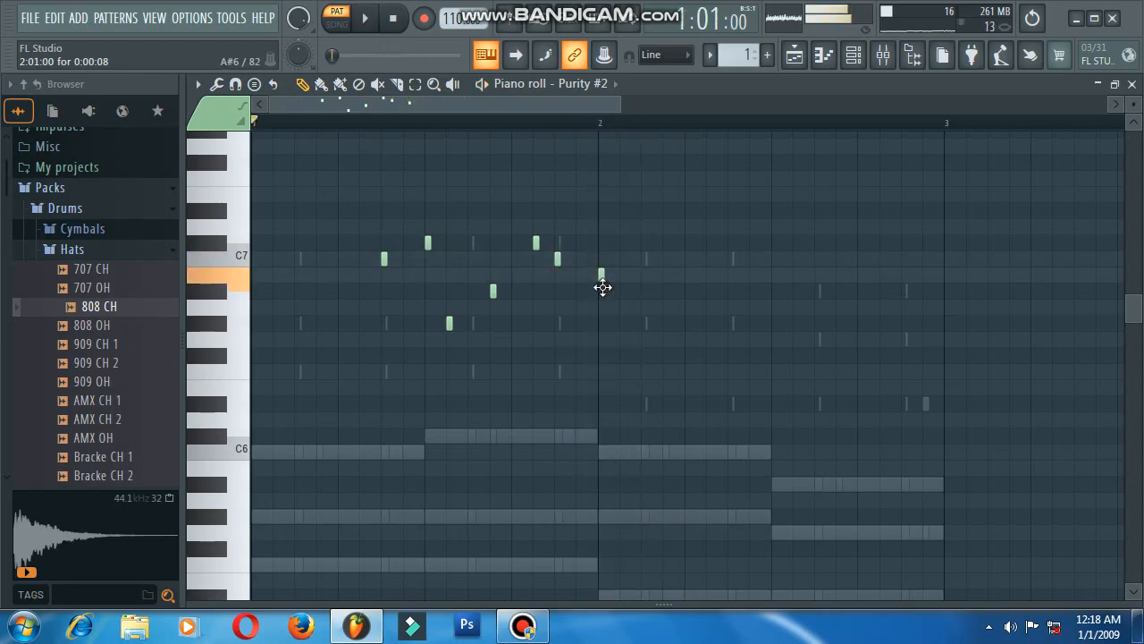
drag(602, 287, 603, 291)
key(space)
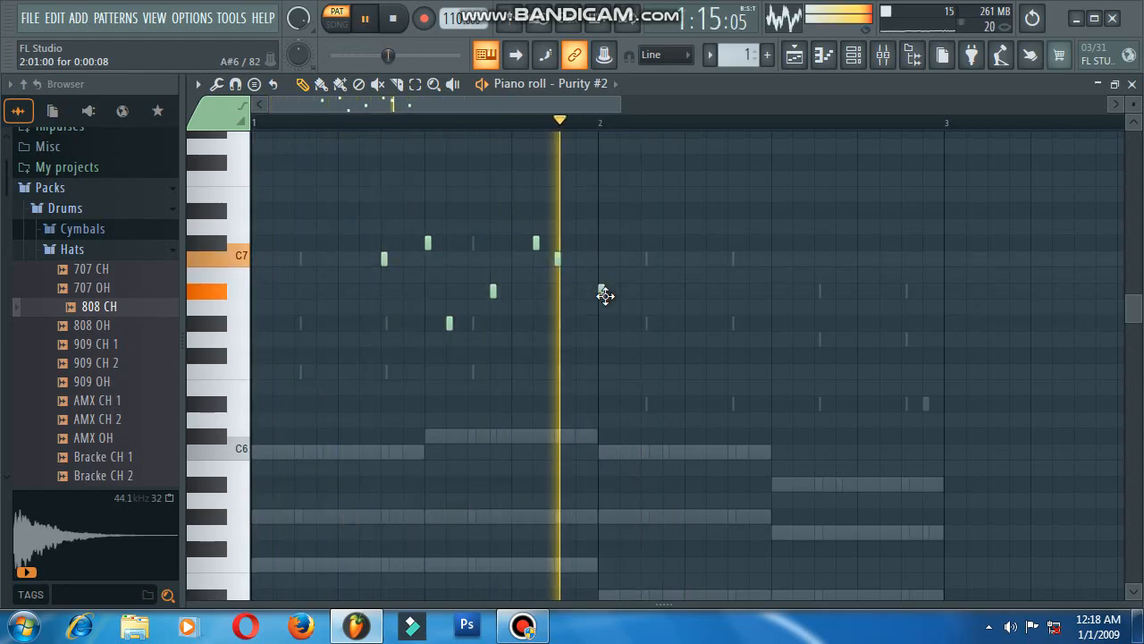
Continue the brass melody in bar 2 with 8-tick notes: C7 on step 7, C#7 on step 8 and A#6 on step 9.
click(744, 262)
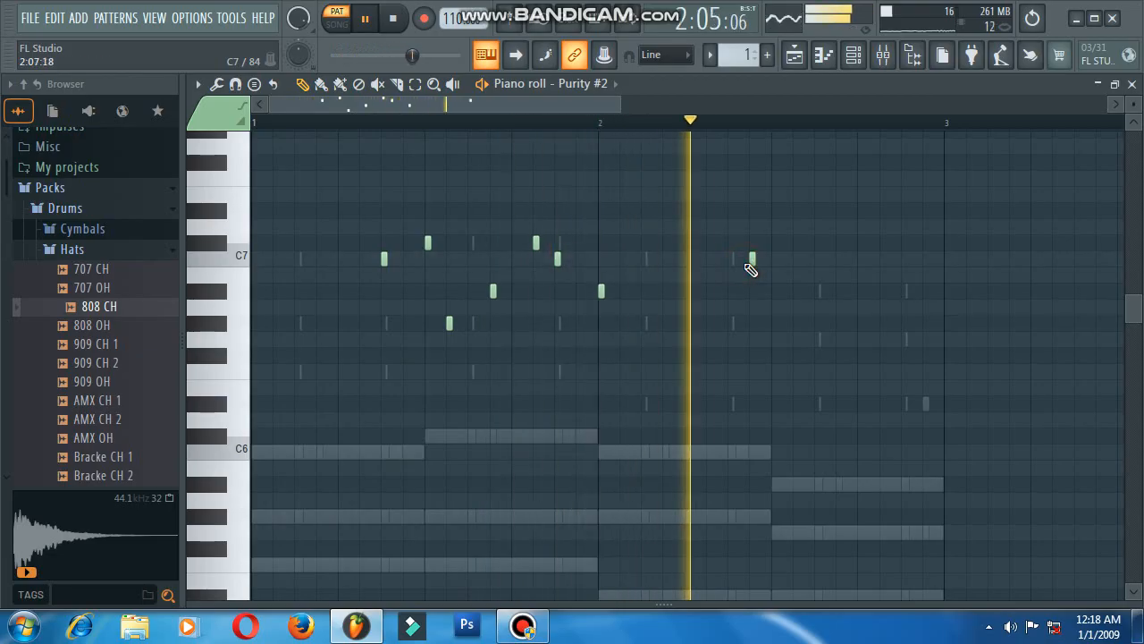
drag(748, 259, 727, 266)
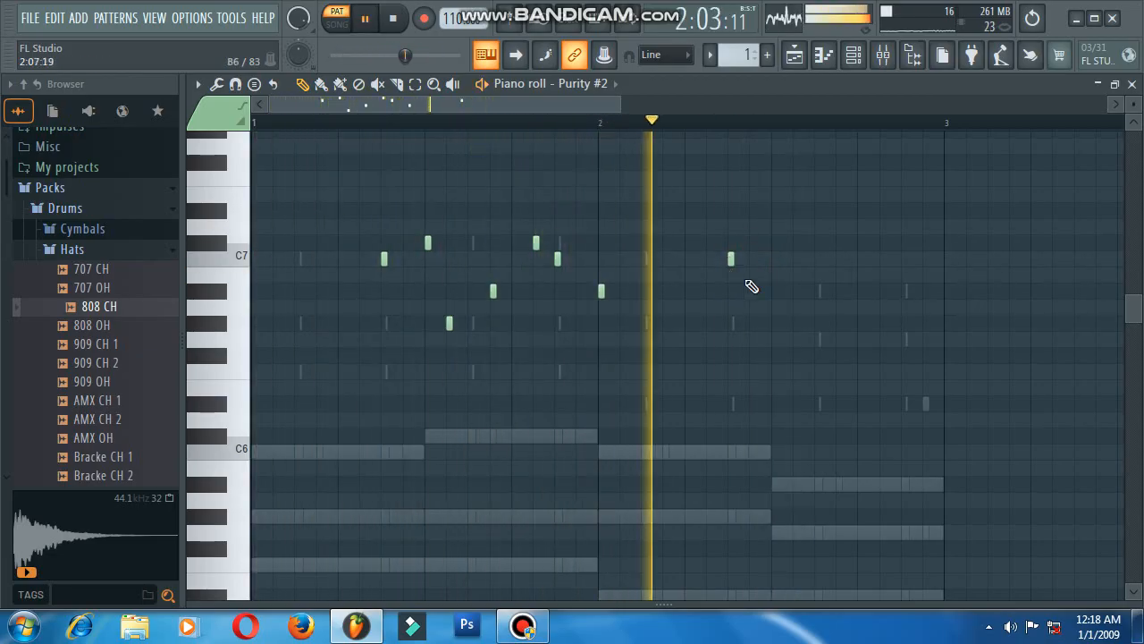
click(753, 226)
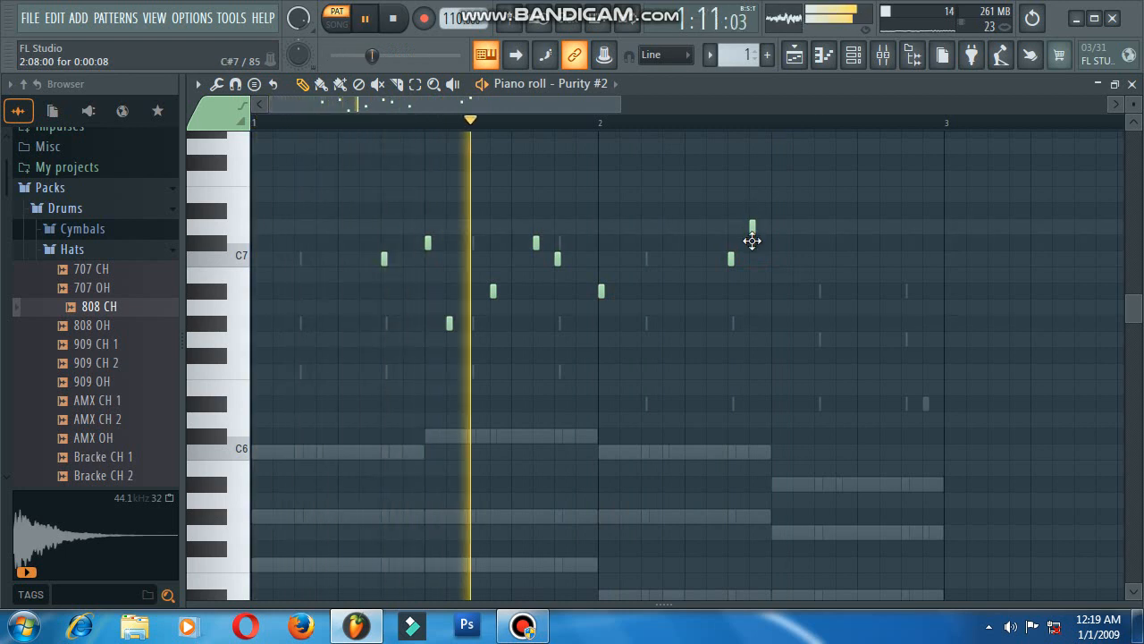
drag(753, 215, 753, 231)
click(771, 292)
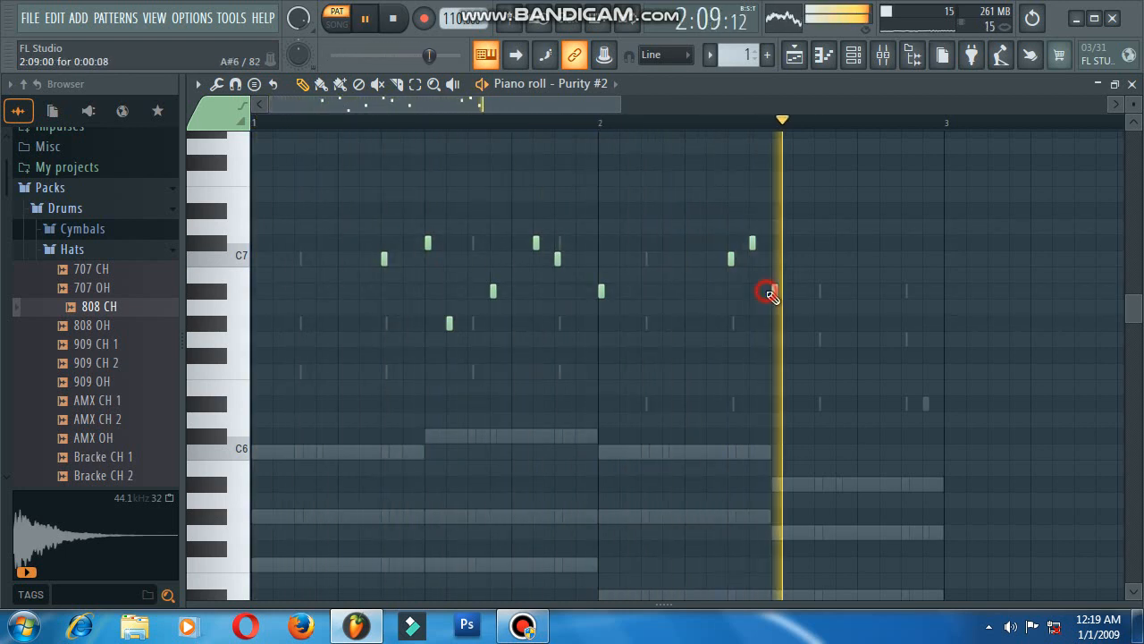
Add A#6 on step 11 and G6 on step 12 of bar 2, removing the trial G#6 note from step 10.
click(795, 323)
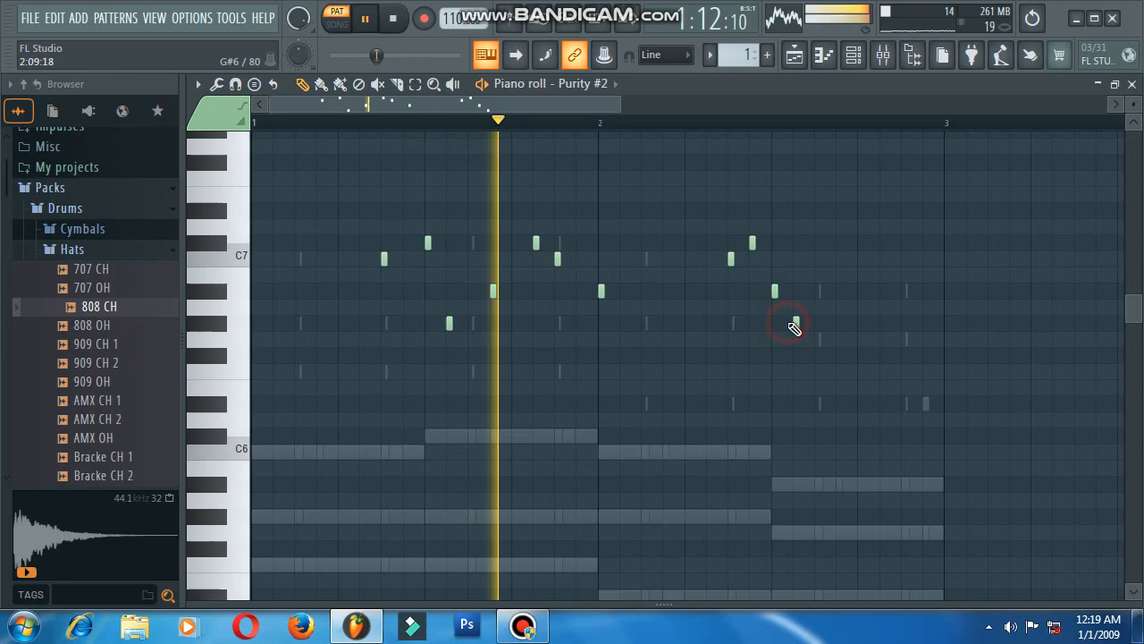
click(817, 338)
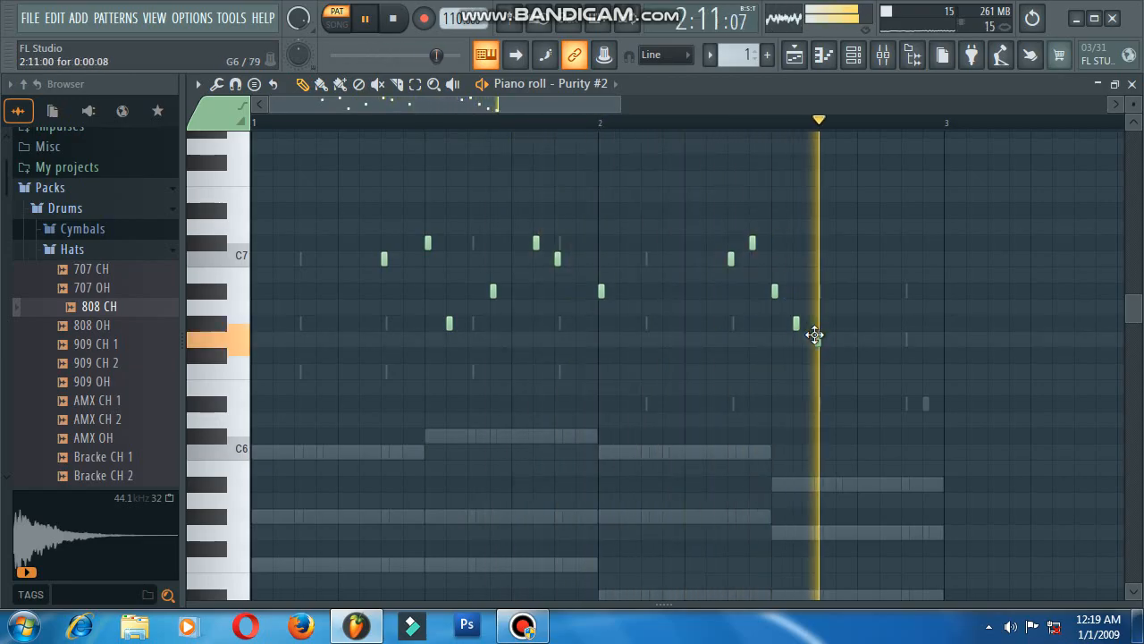
click(837, 339)
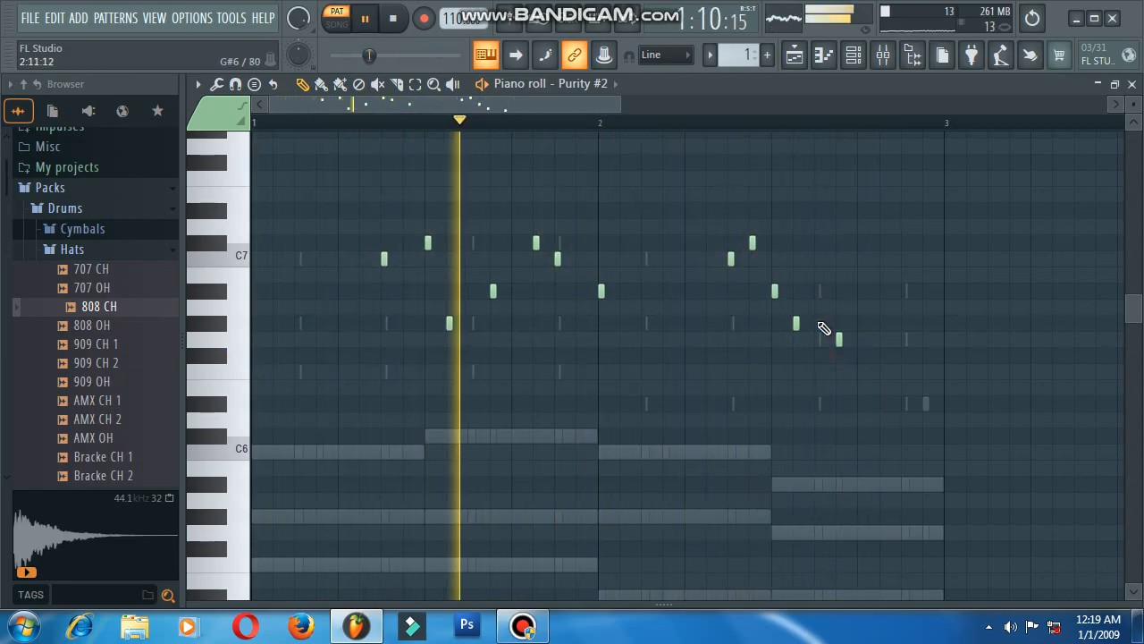
right_click(796, 323)
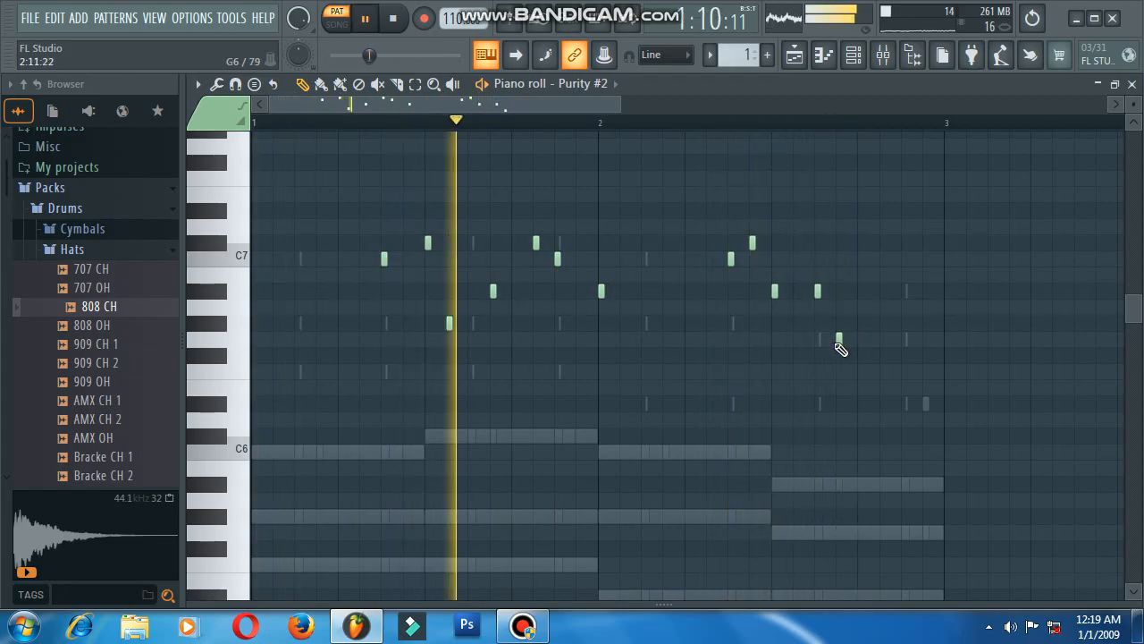
Move the G6 note in bar 2 to step 13, place an 8-tick F6 on step 15, and show the channel rack.
drag(837, 340, 856, 342)
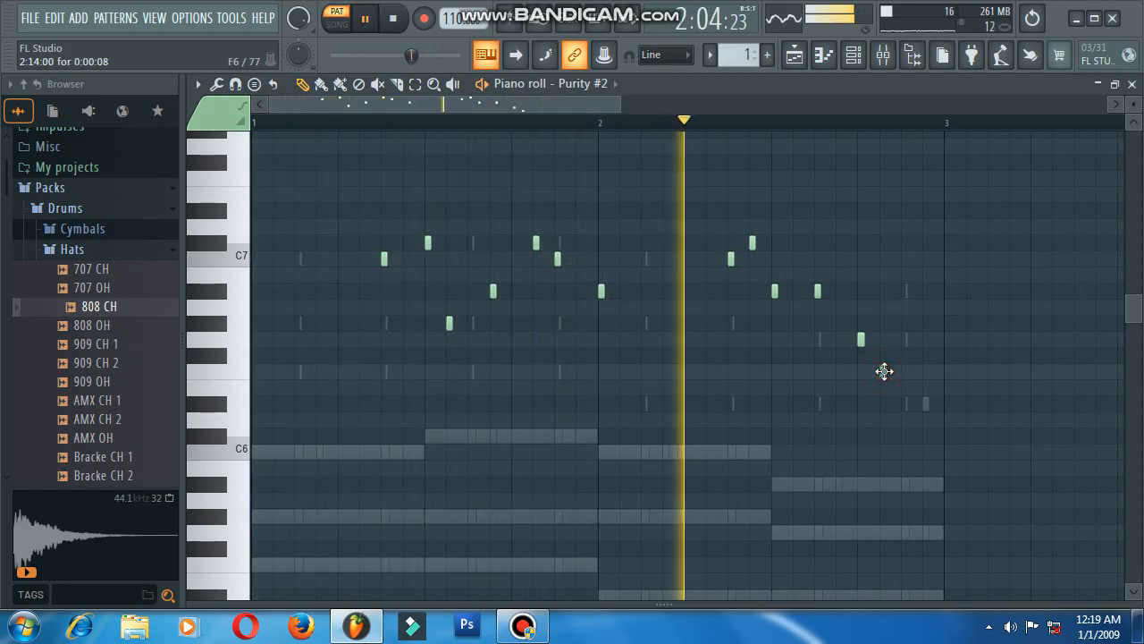
drag(884, 371, 904, 371)
click(854, 54)
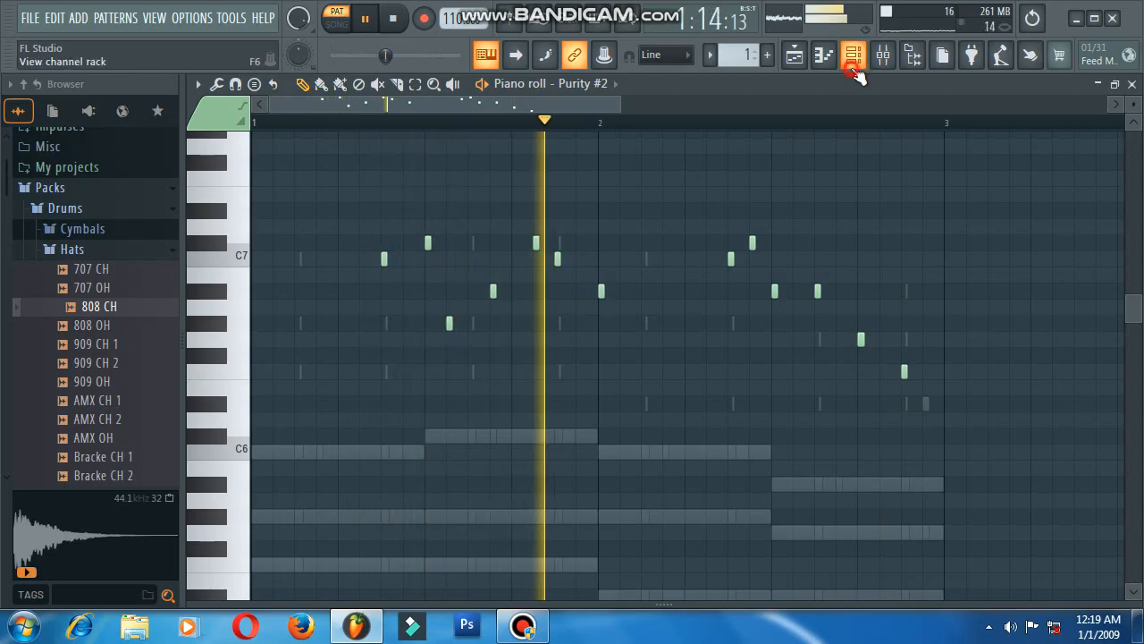